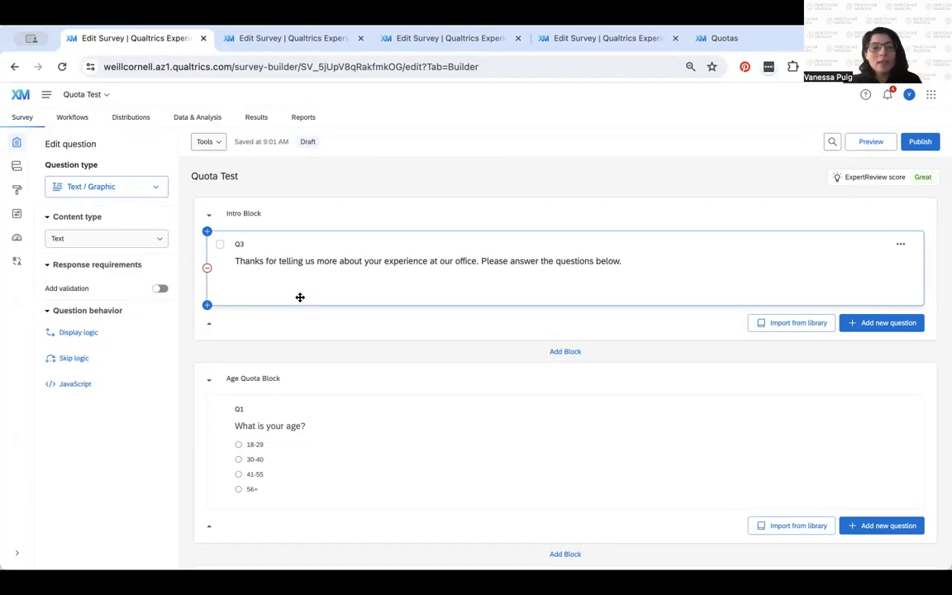
# Review the survey's intro text, age question and experience question across its three blocks.
pyautogui.scroll(-5, 291, 388)
pyautogui.scroll(5, 291, 384)
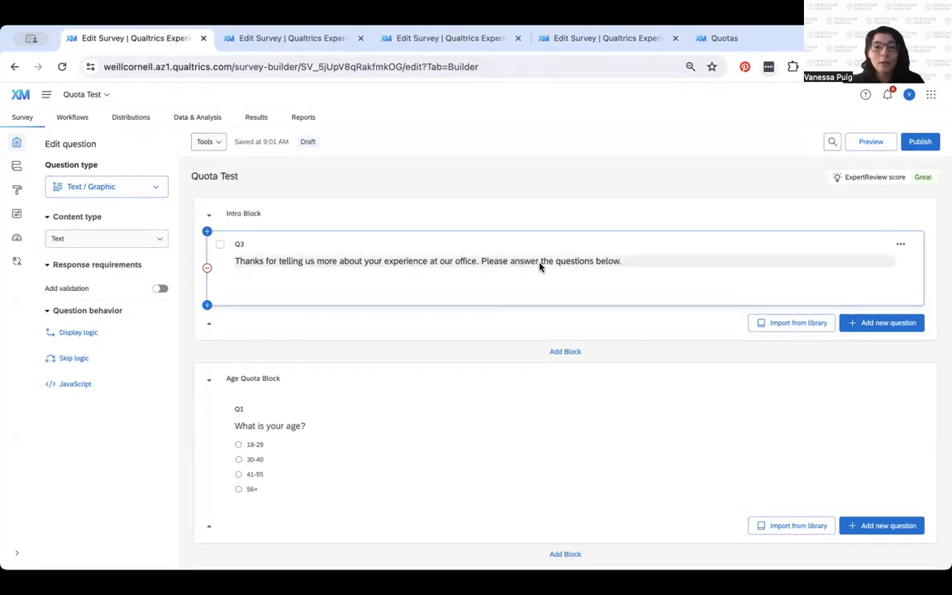
pyautogui.scroll(-2, 539, 265)
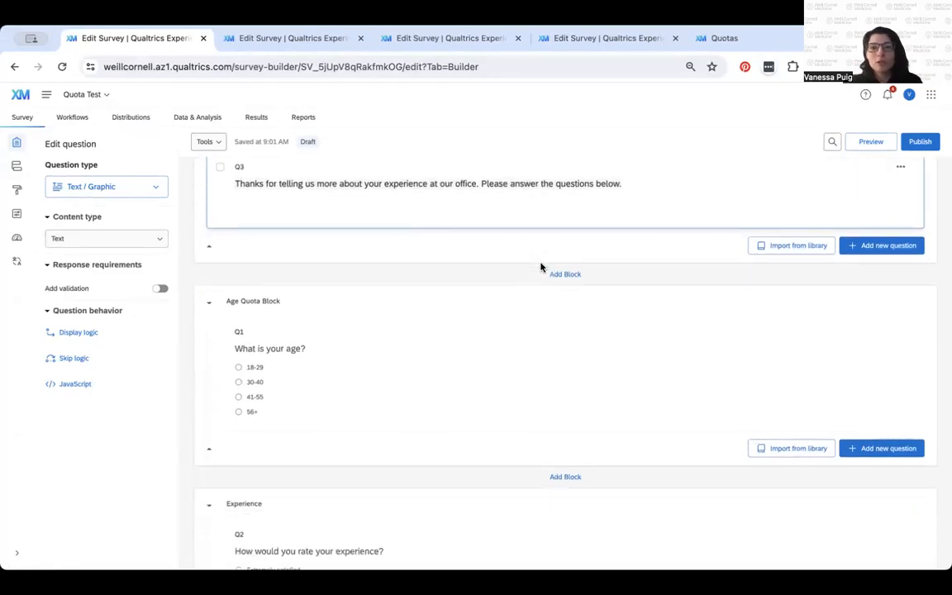
pyautogui.scroll(-2, 480, 357)
pyautogui.scroll(-1, 285, 301)
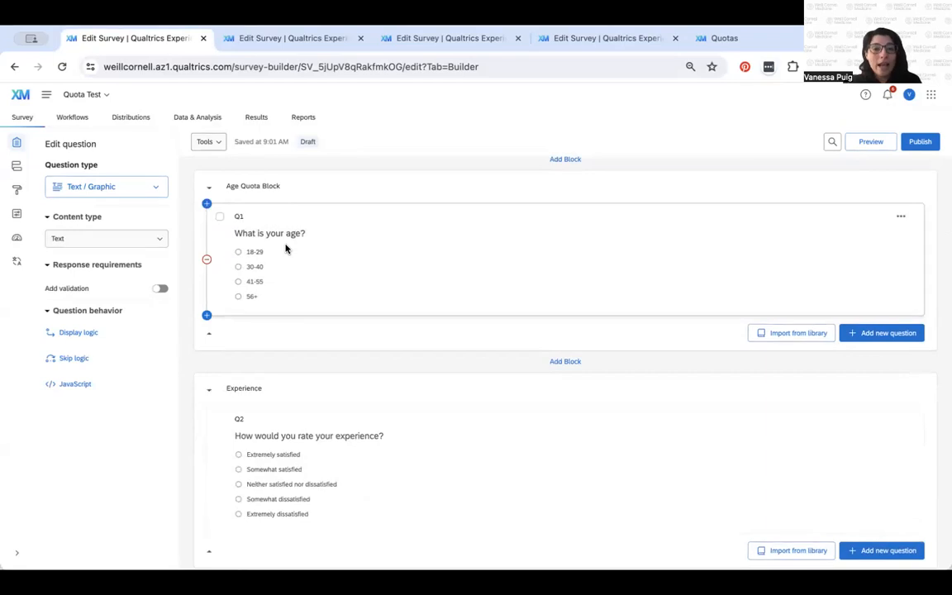
pyautogui.scroll(-1, 295, 404)
pyautogui.scroll(3, 330, 388)
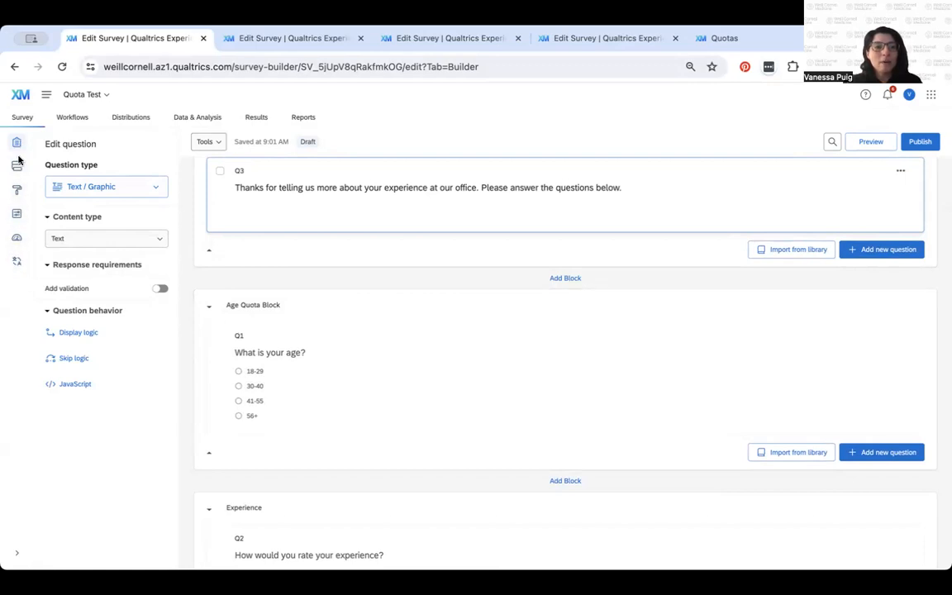
# Create a new simple logic quota in the survey's Default Quota Group.
pyautogui.click(18, 243)
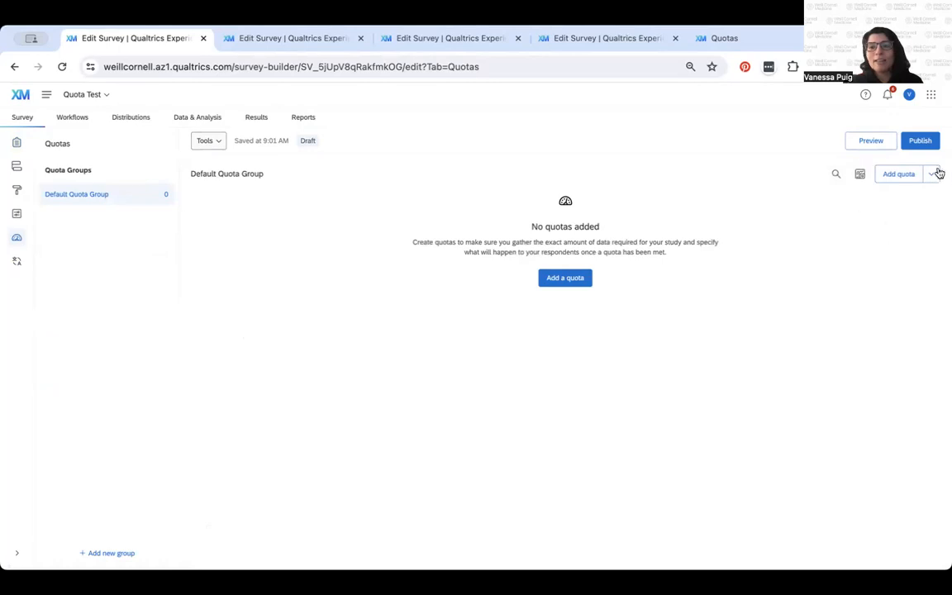
pyautogui.click(562, 278)
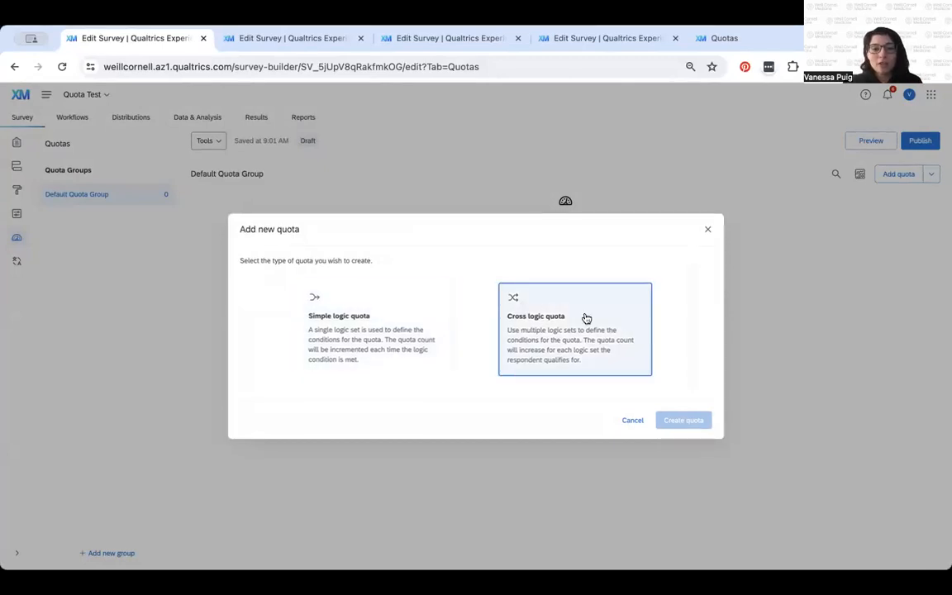
pyautogui.click(360, 340)
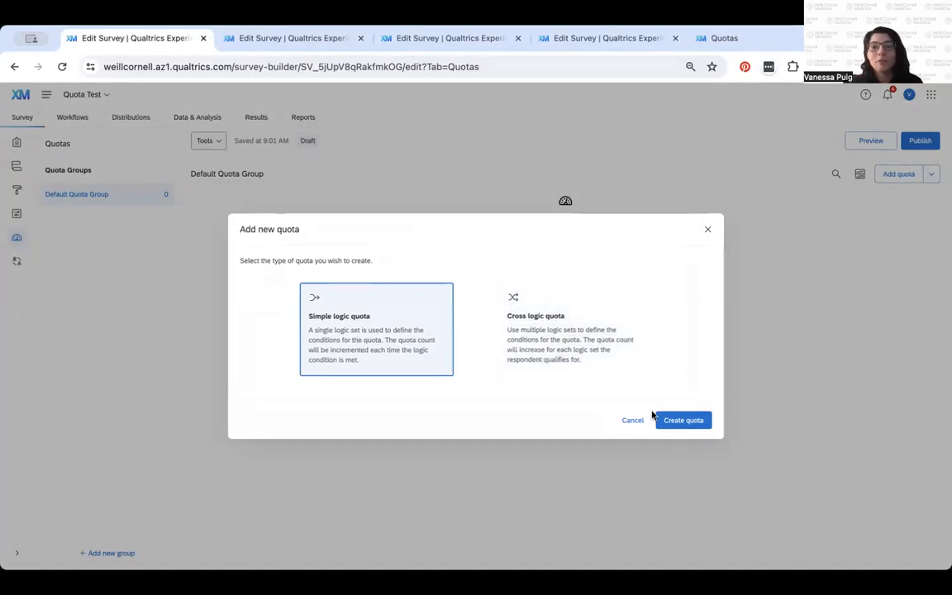
pyautogui.click(675, 422)
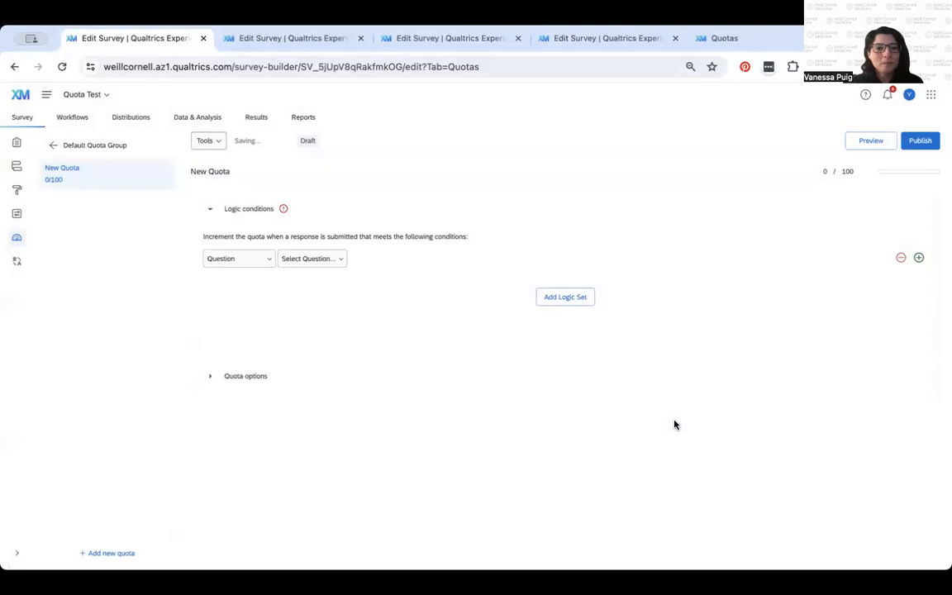
pyautogui.moveTo(285, 211)
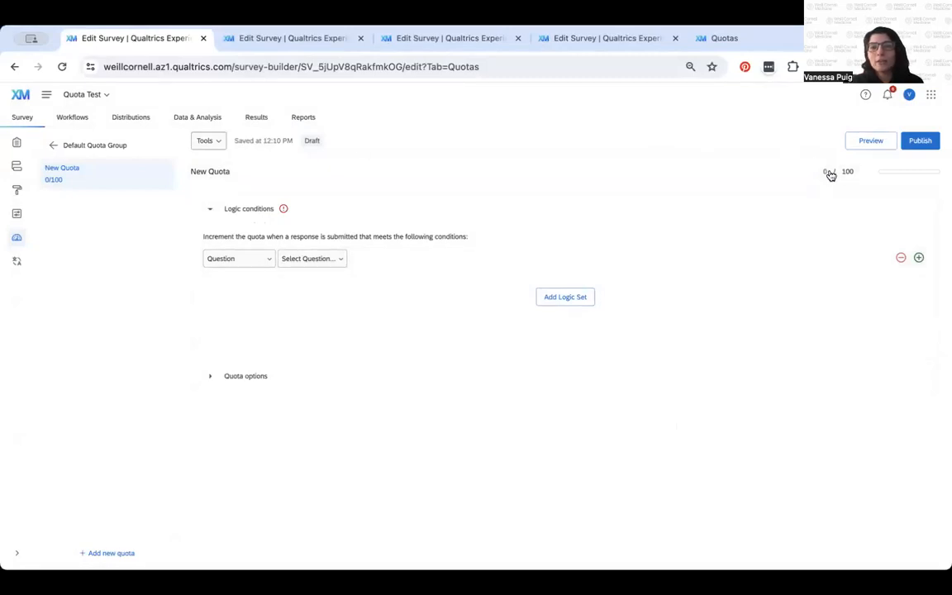
# Name the quota "Age Group 18" and set its target count to 3.
pyautogui.click(211, 171)
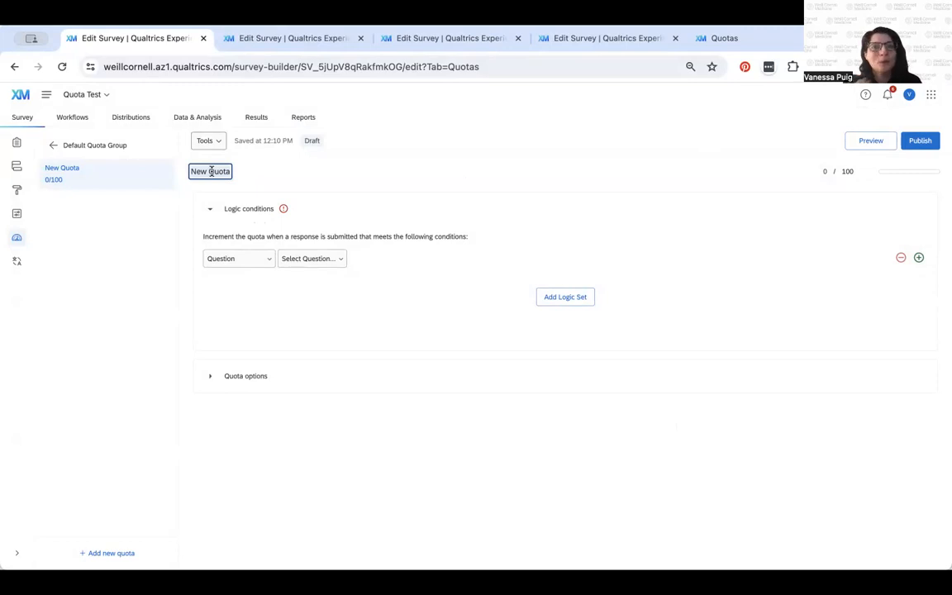
pyautogui.hotkey('ctrl', 'a')
pyautogui.press('BackSpace')
pyautogui.write('Age Group 18')
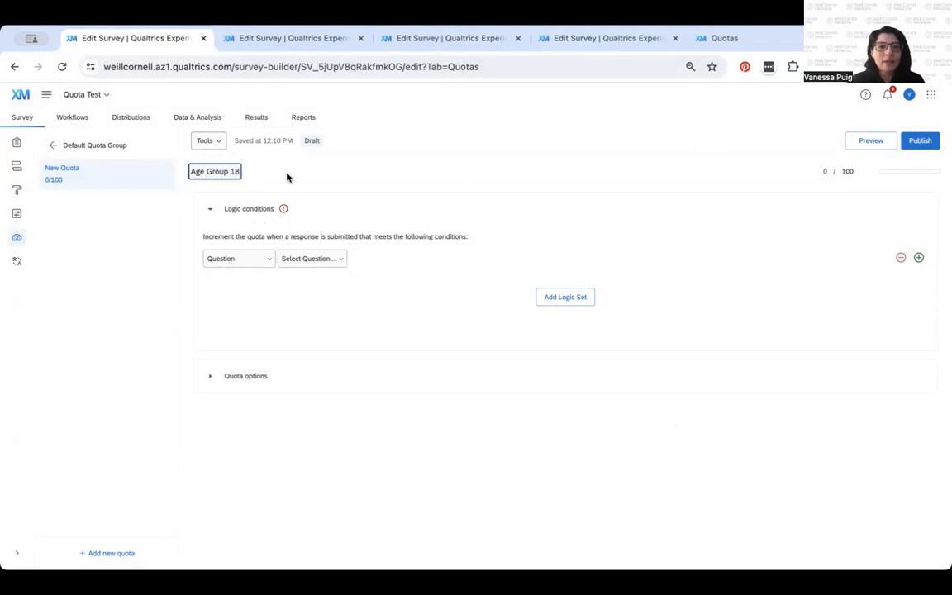
pyautogui.press('Return')
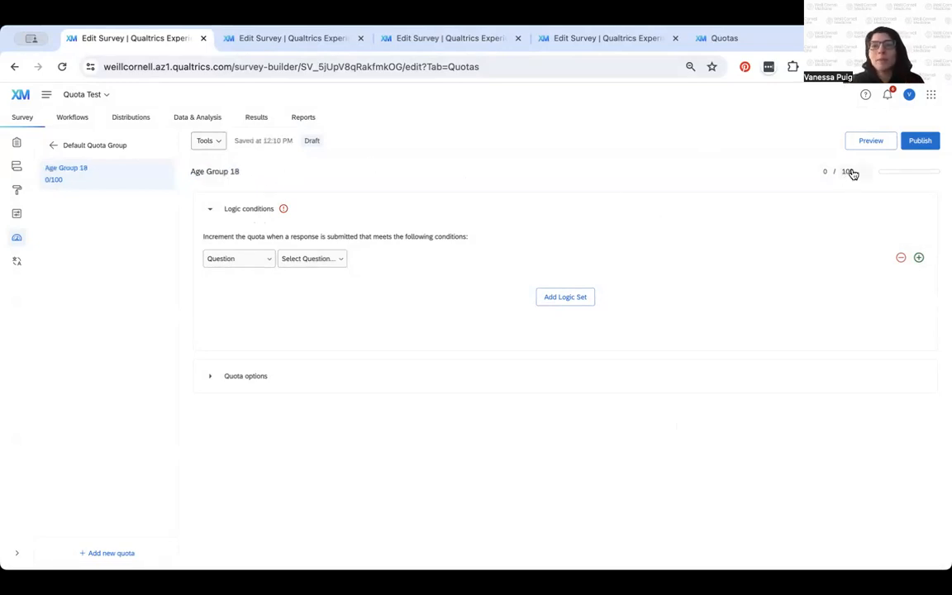
pyautogui.click(848, 171)
pyautogui.write('3')
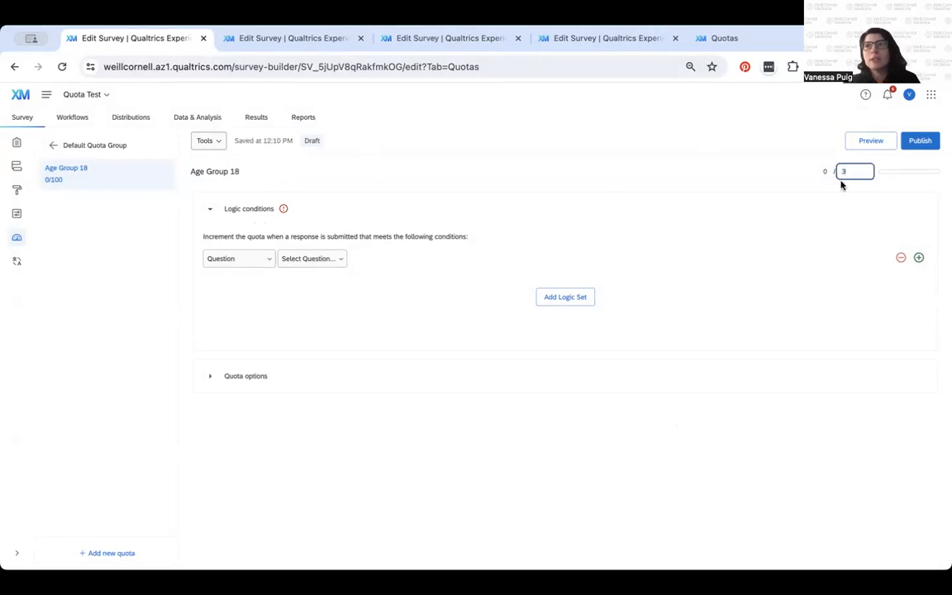
pyautogui.click(746, 170)
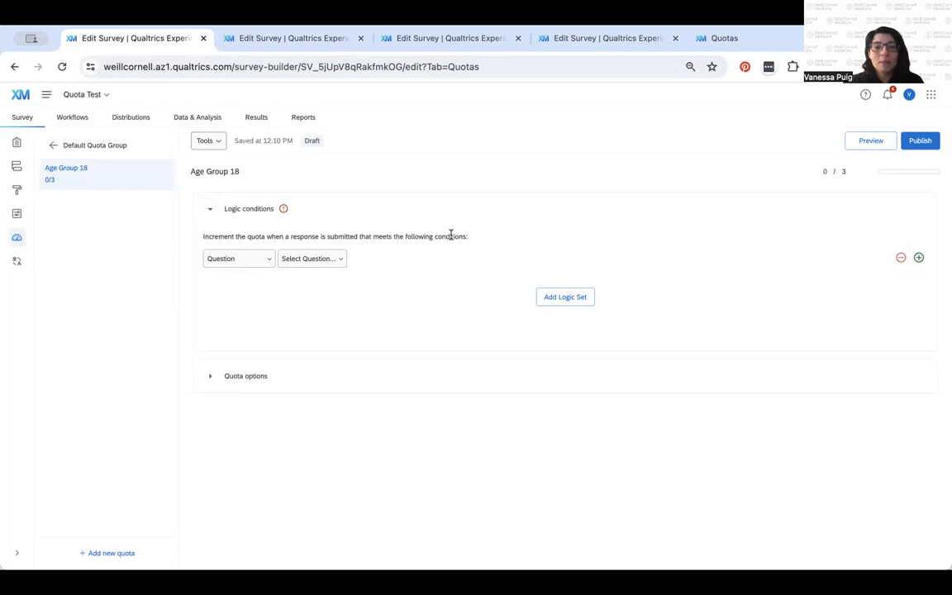
# Define the quota's logic condition as question Q1 "What is your age?" with choice 18-29 Is Selected.
pyautogui.click(263, 261)
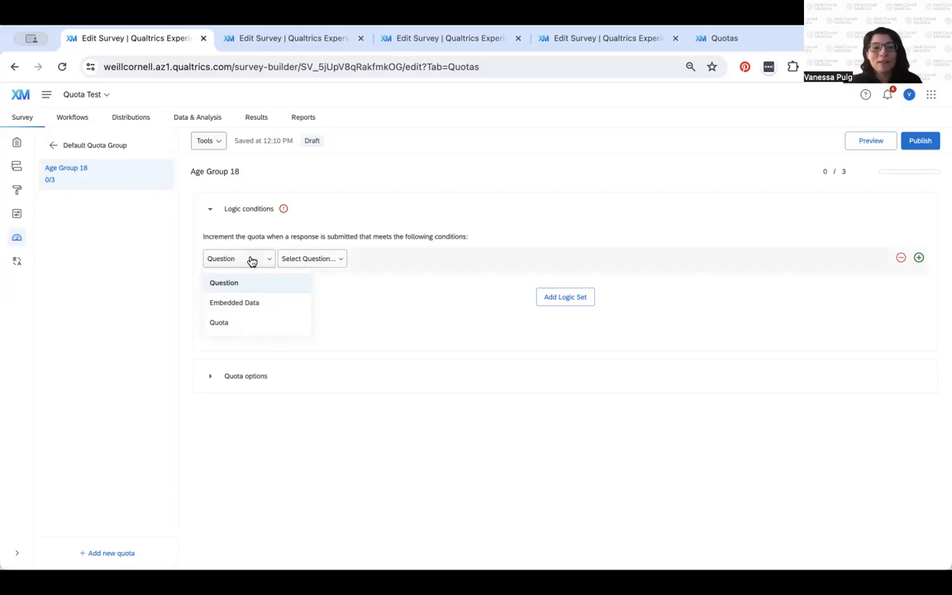
pyautogui.click(319, 261)
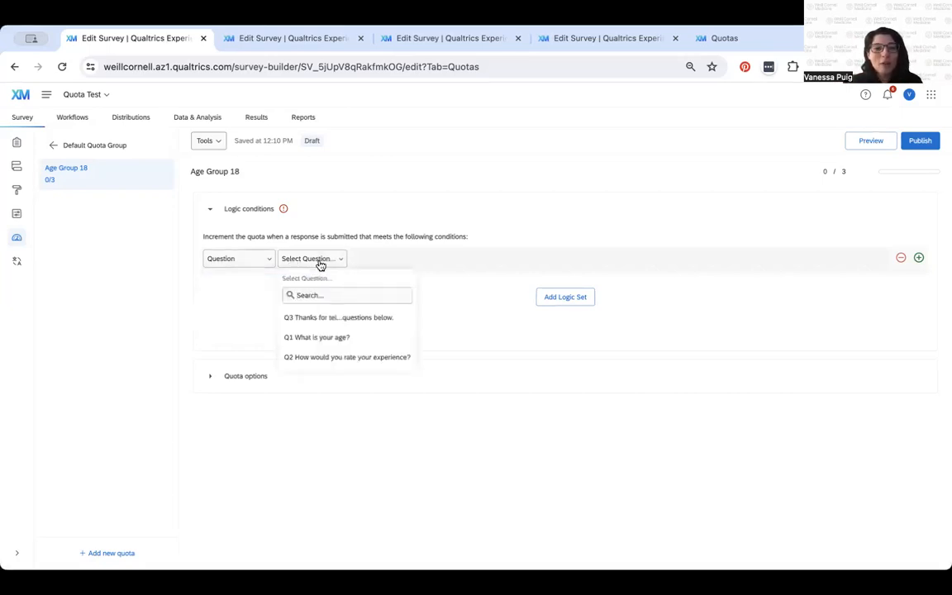
pyautogui.click(337, 339)
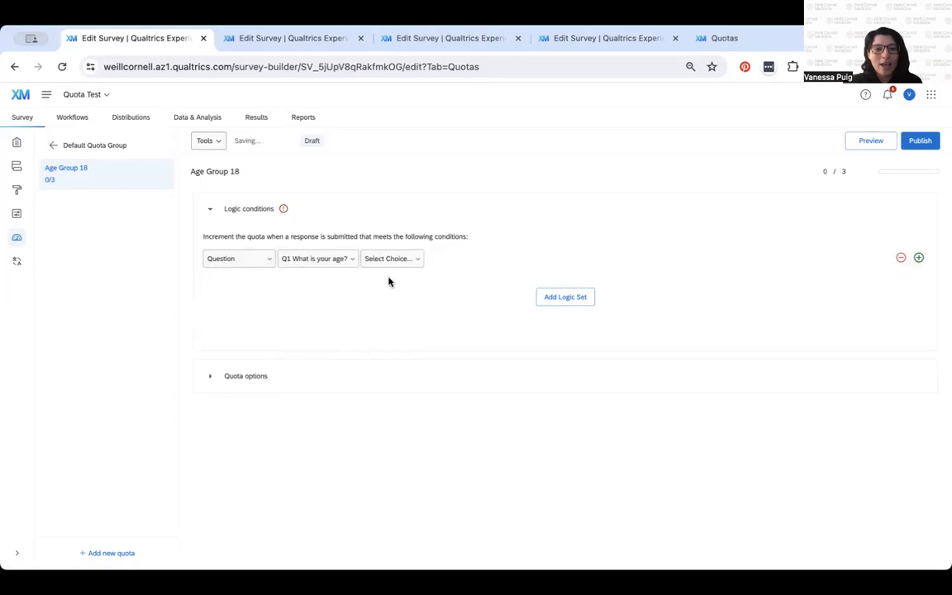
pyautogui.click(387, 260)
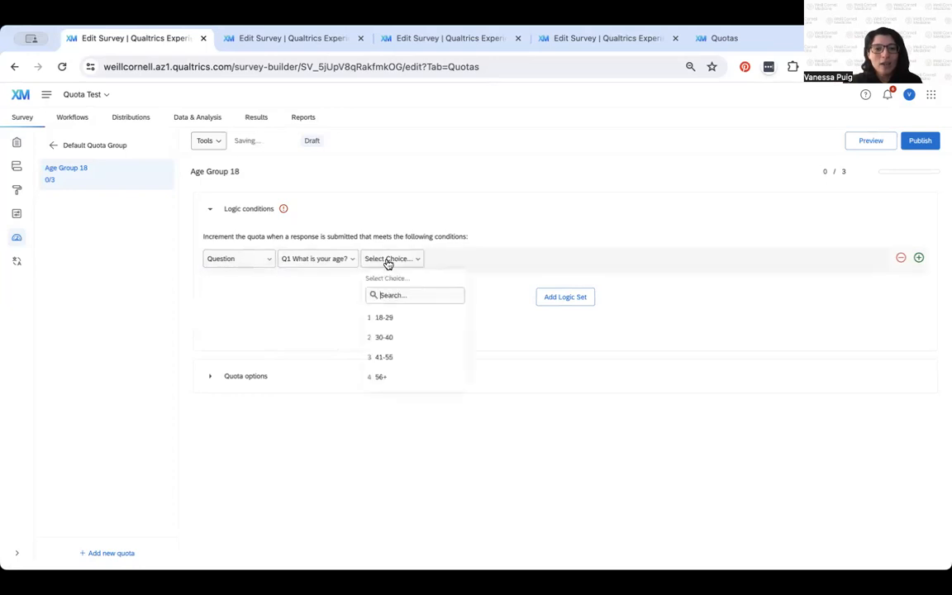
pyautogui.click(399, 321)
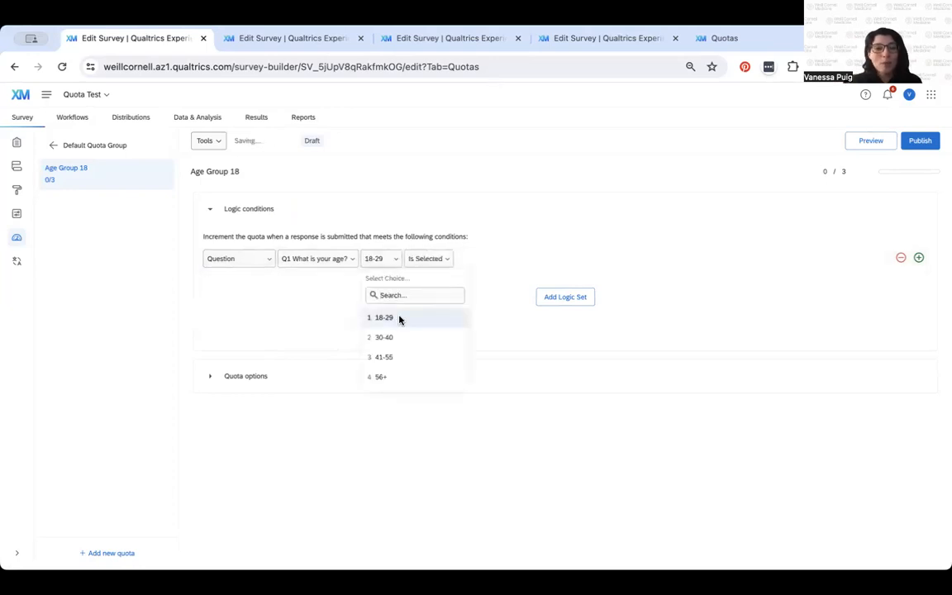
pyautogui.click(433, 259)
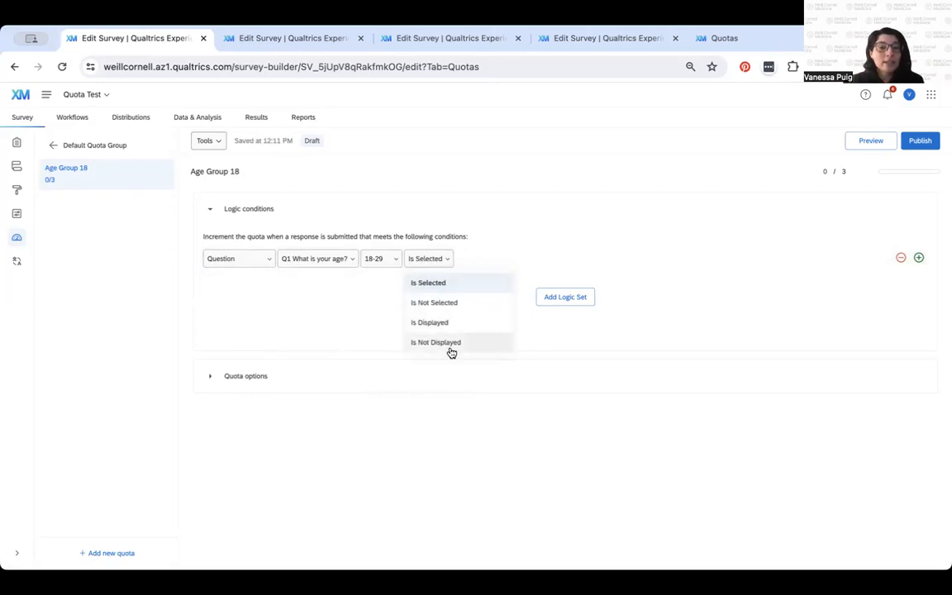
pyautogui.click(449, 283)
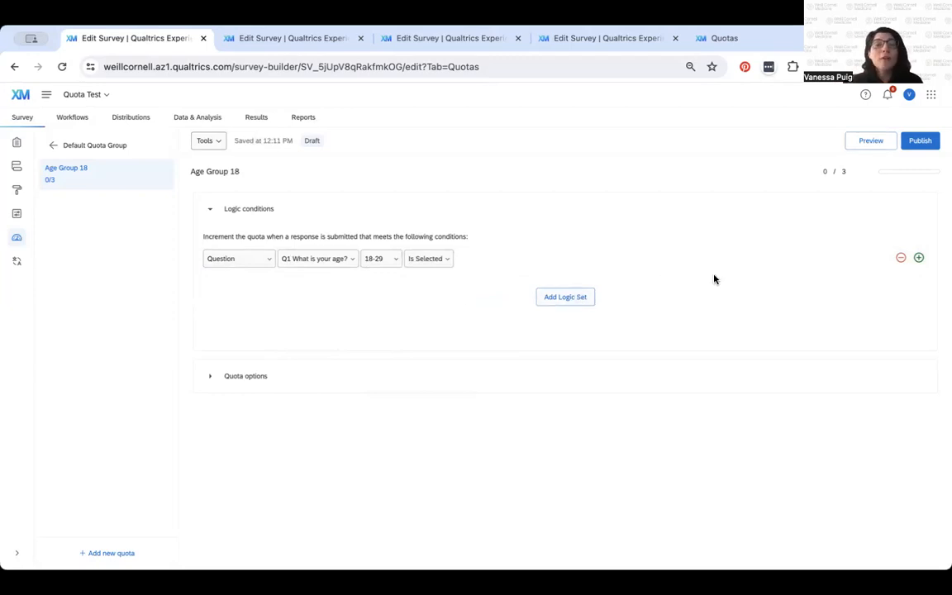
pyautogui.click(918, 259)
pyautogui.click(259, 289)
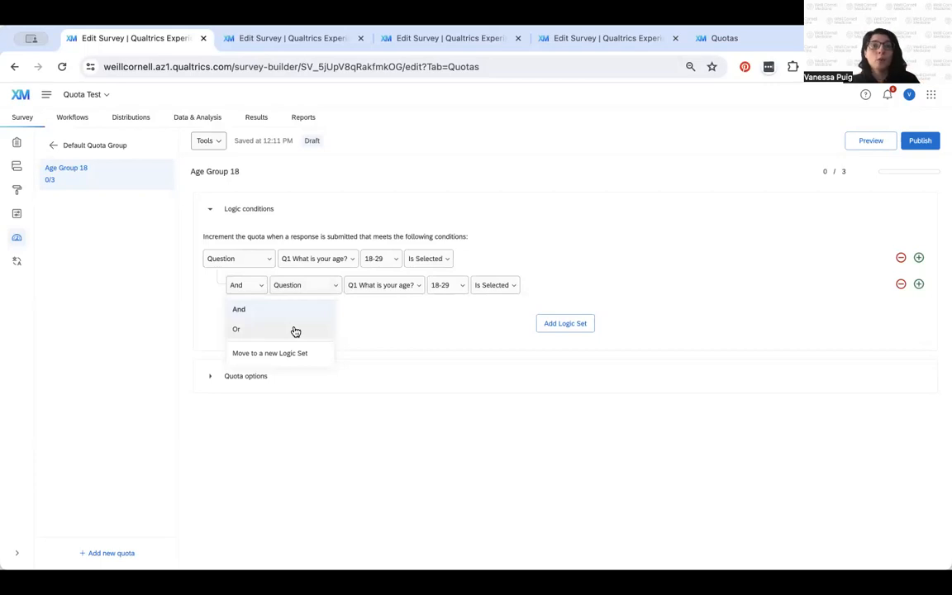
pyautogui.click(901, 286)
pyautogui.click(901, 286)
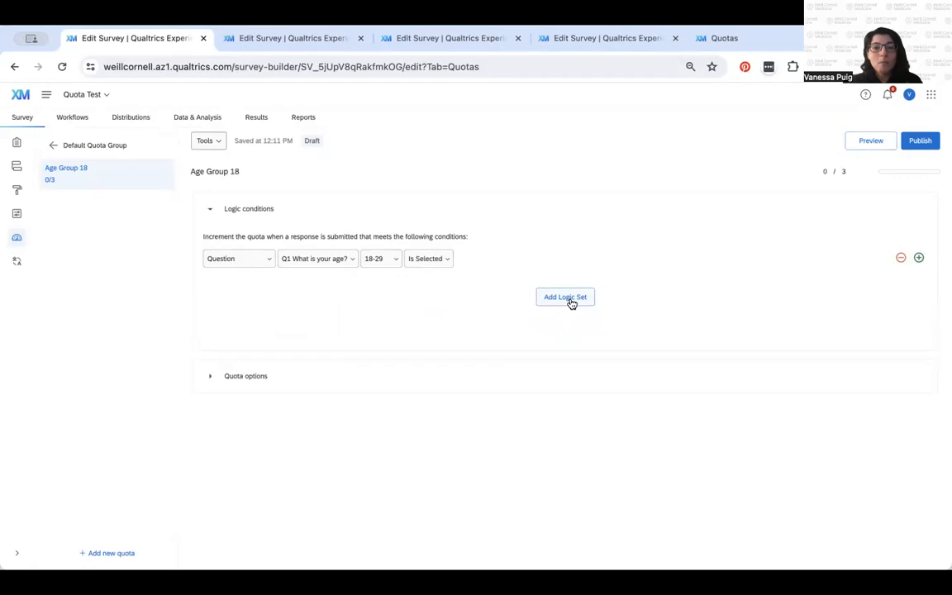
pyautogui.click(570, 299)
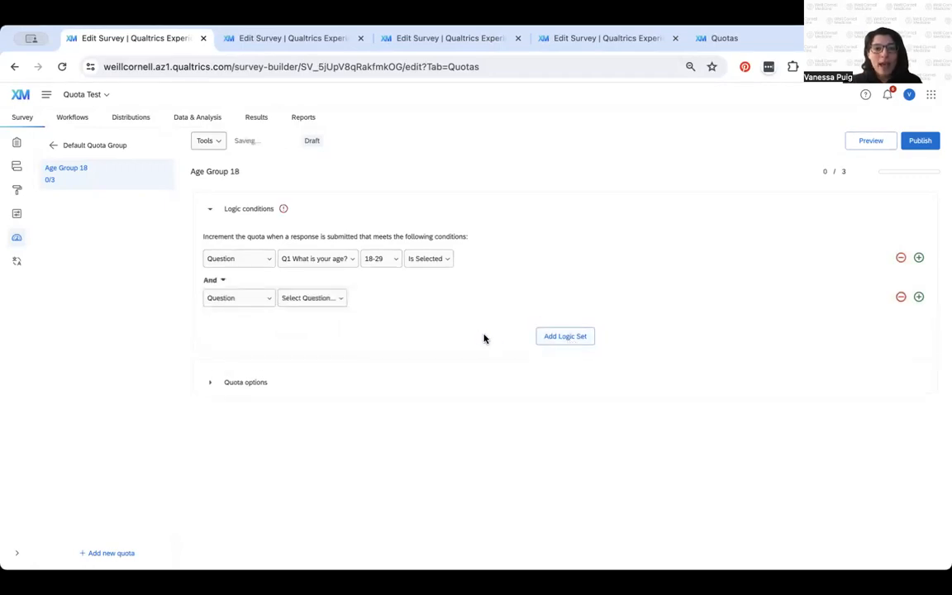
pyautogui.click(222, 281)
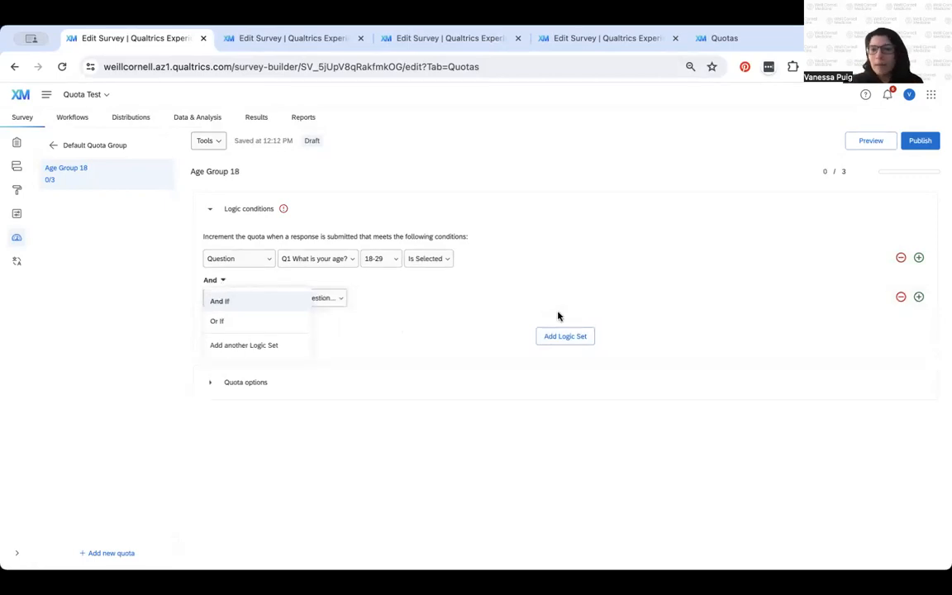
pyautogui.click(900, 297)
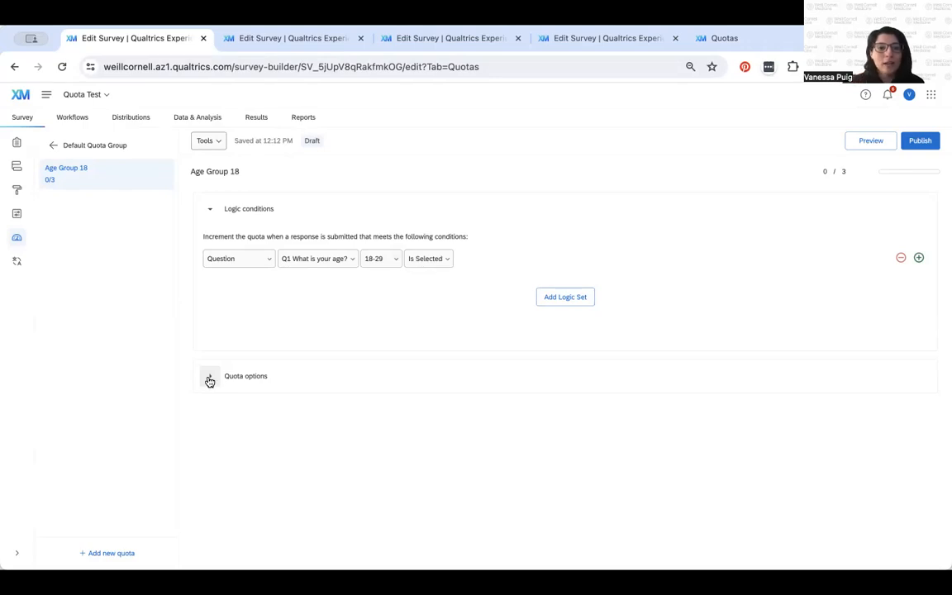
# Expand the quota options and choose End current survey as the action when the quota is reached.
pyautogui.click(211, 380)
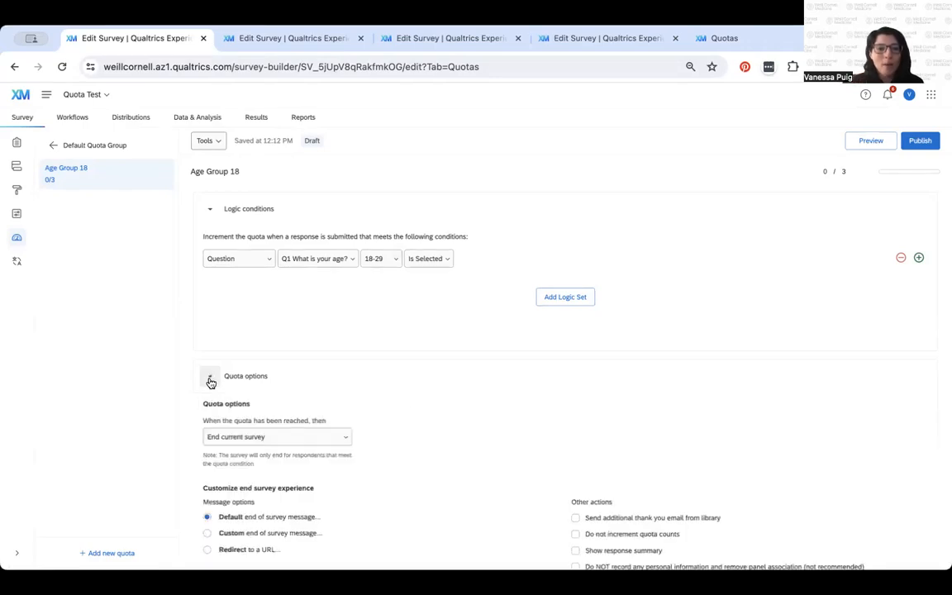
pyautogui.scroll(-2, 410, 412)
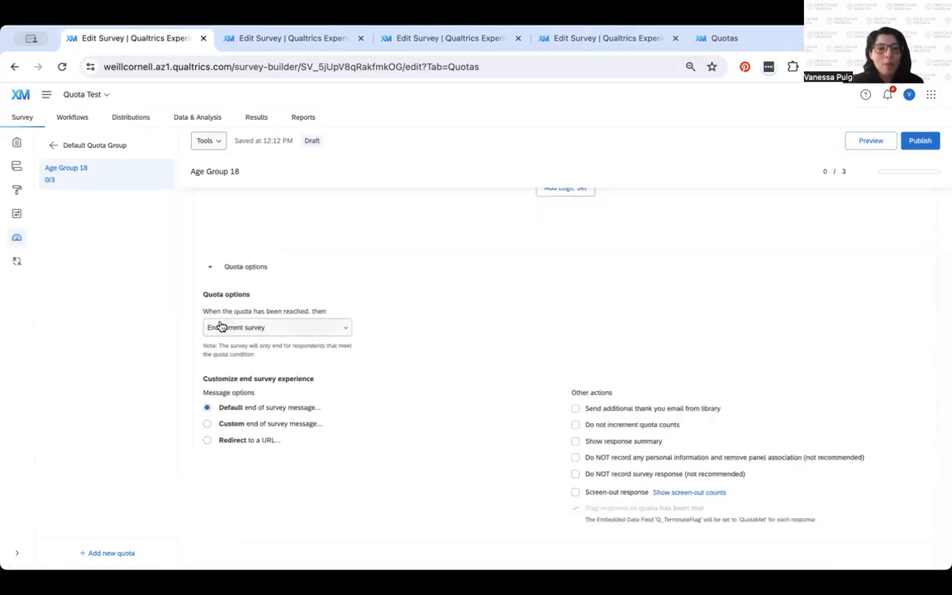
pyautogui.click(346, 330)
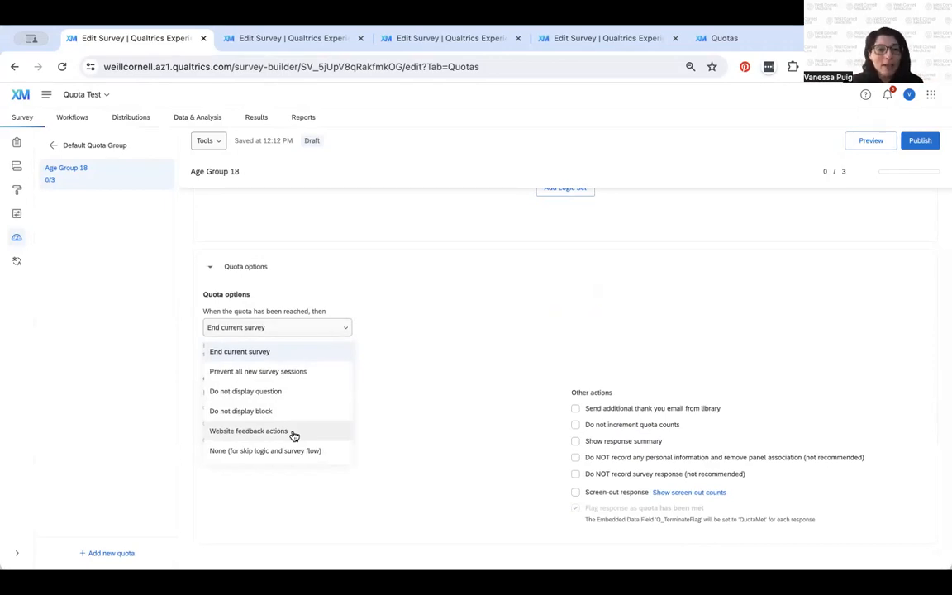
pyautogui.click(273, 354)
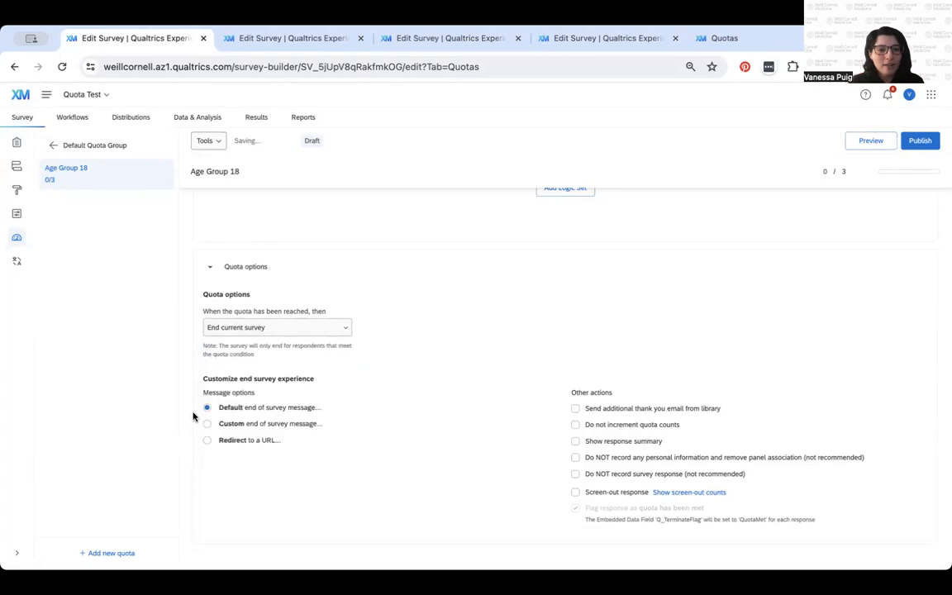
# Try None (for skip logic and survey flow) as the quota-reached action, and finally set it to Prevent all new survey sessions.
pyautogui.click(347, 327)
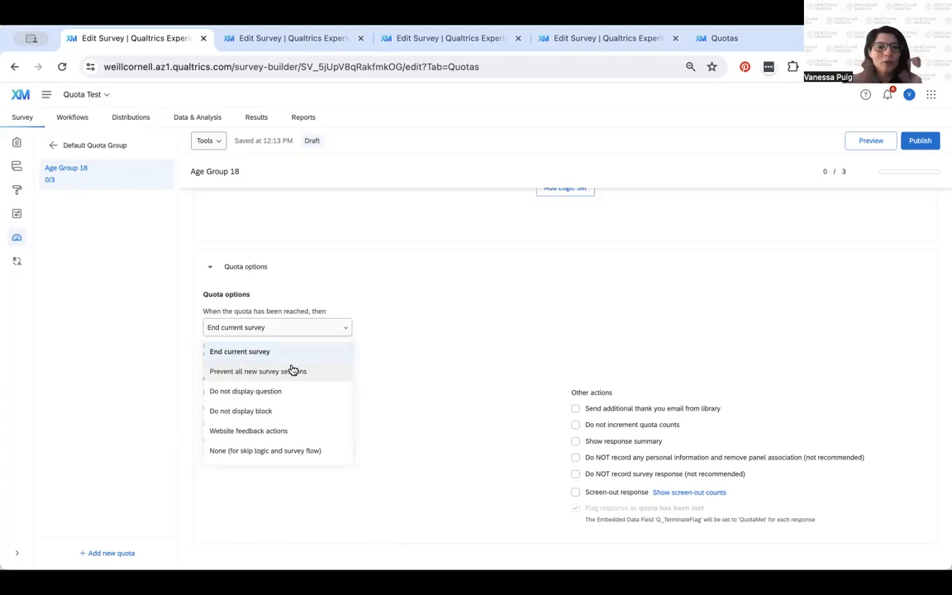
pyautogui.click(282, 451)
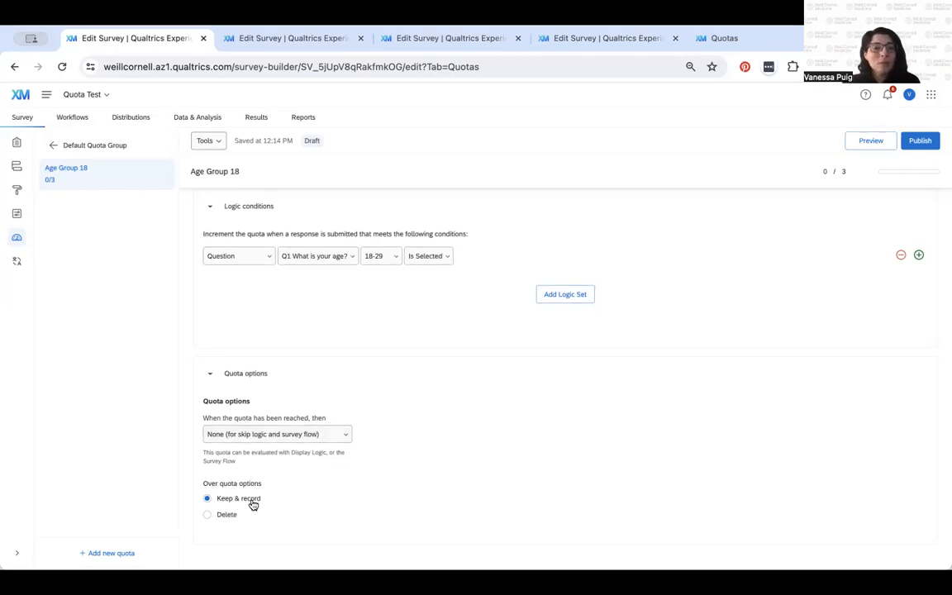
pyautogui.click(269, 435)
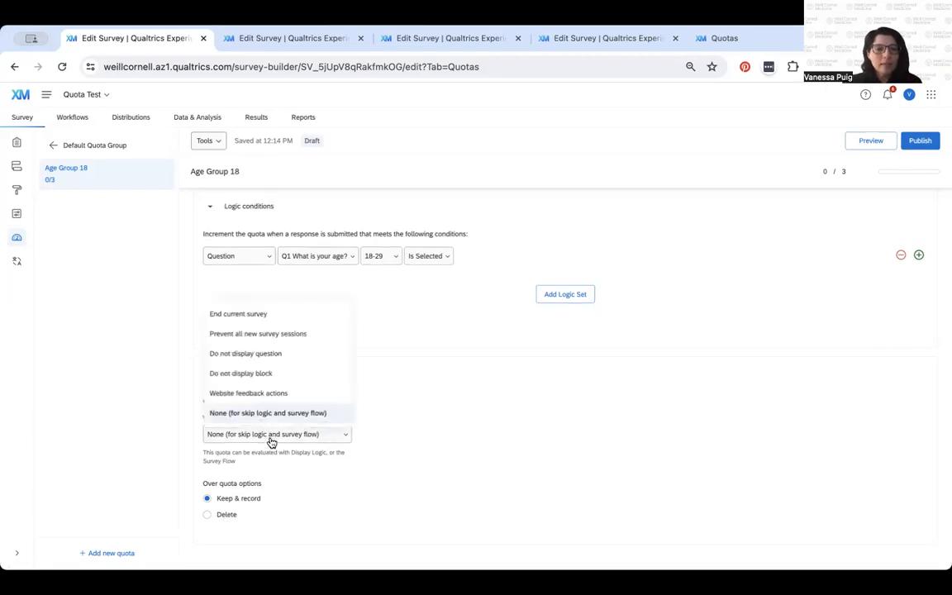
pyautogui.click(278, 336)
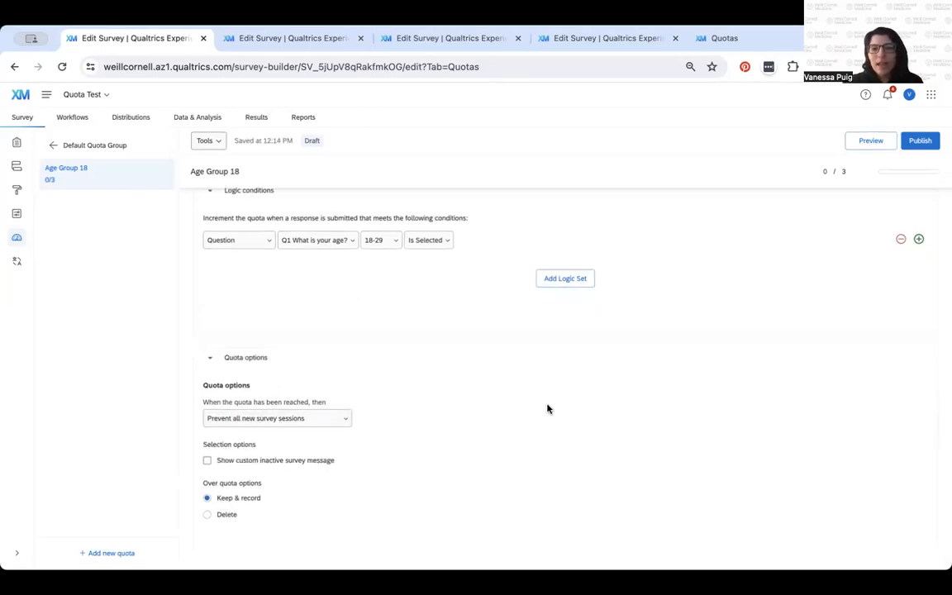
pyautogui.scroll(1, 579, 388)
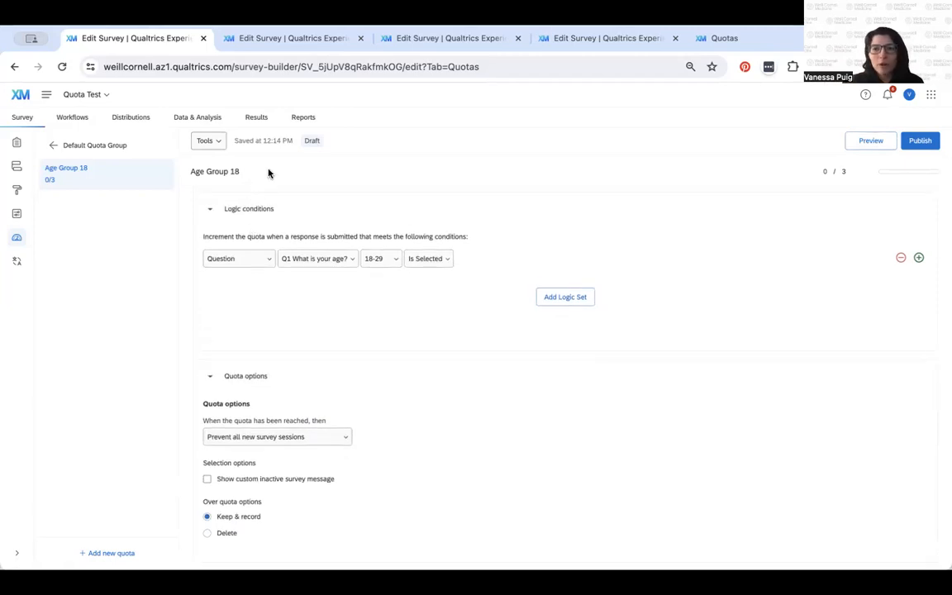
# Return to the Default Quota Group list and duplicate the Age Group 18 quota.
pyautogui.click(106, 153)
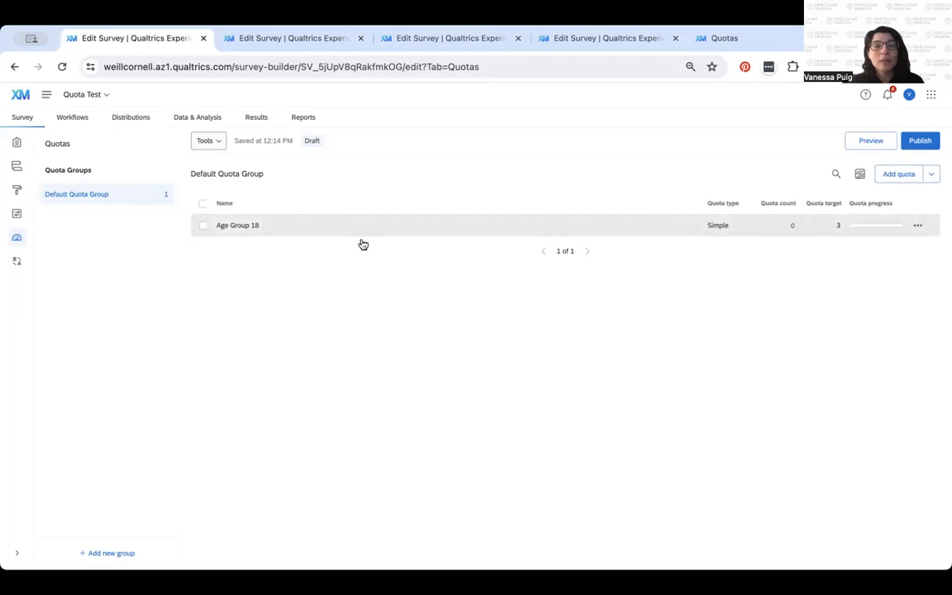
pyautogui.click(917, 227)
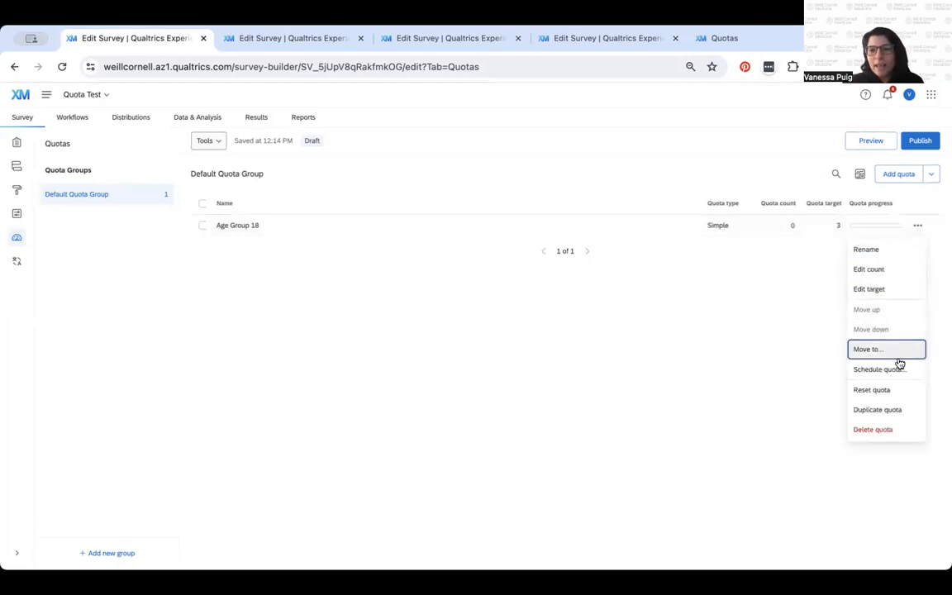
pyautogui.click(893, 409)
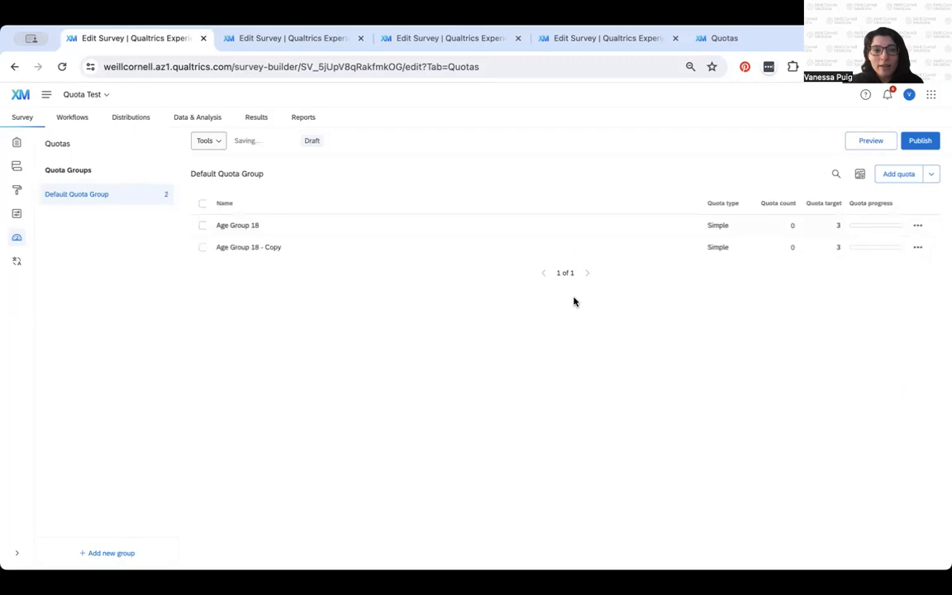
# Open the duplicated quota and rename it as Age Group 30.
pyautogui.click(276, 246)
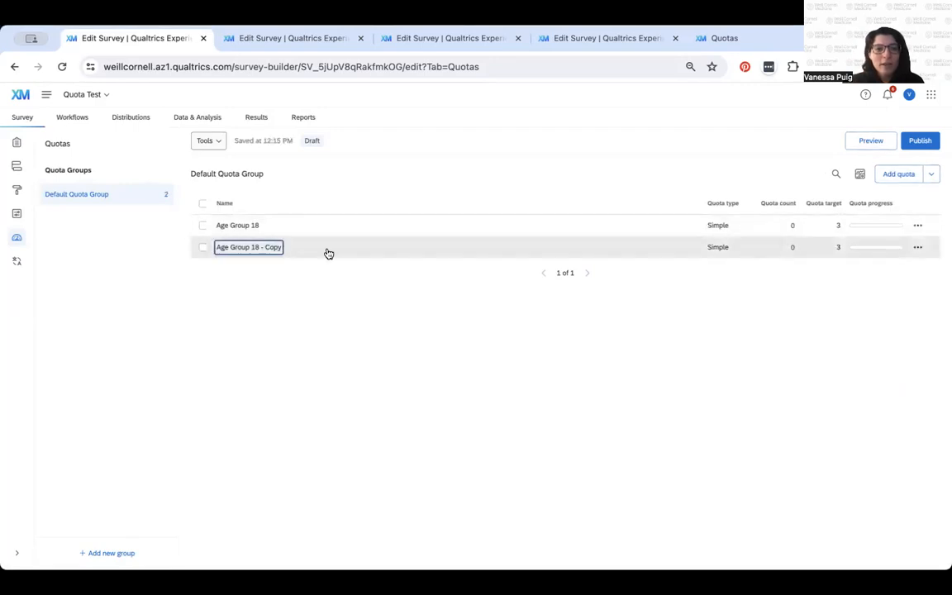
pyautogui.click(217, 171)
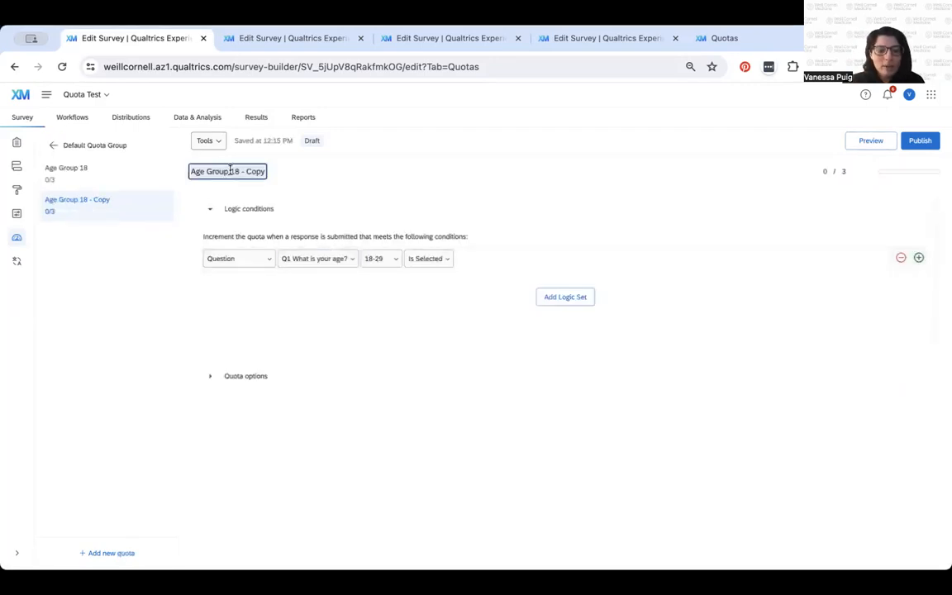
pyautogui.write('Age Gr')
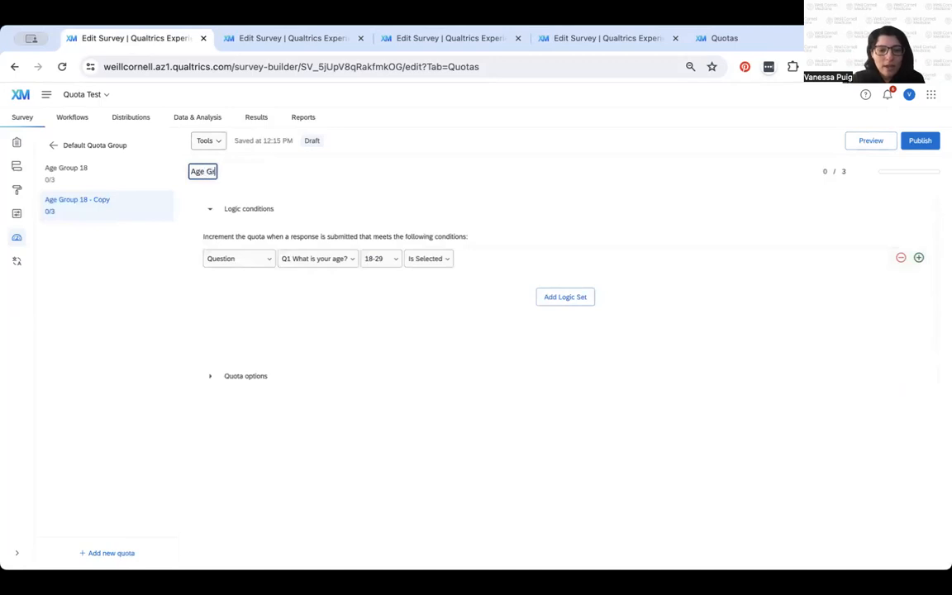
pyautogui.write('oup 30')
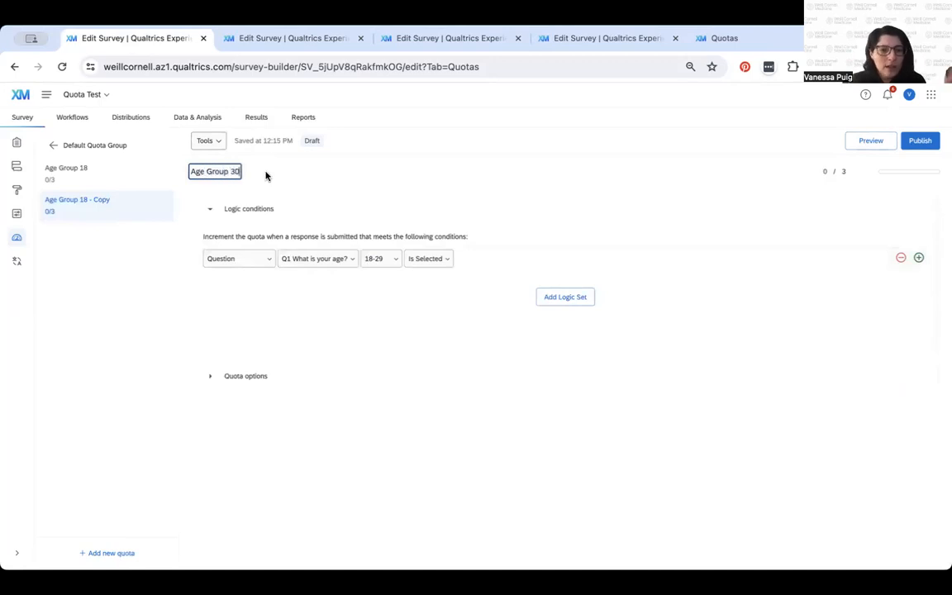
# Set the Age Group 30 quota's logic condition choice to 30-40, check its quota options and return to the quota list.
pyautogui.click(389, 259)
pyautogui.click(395, 336)
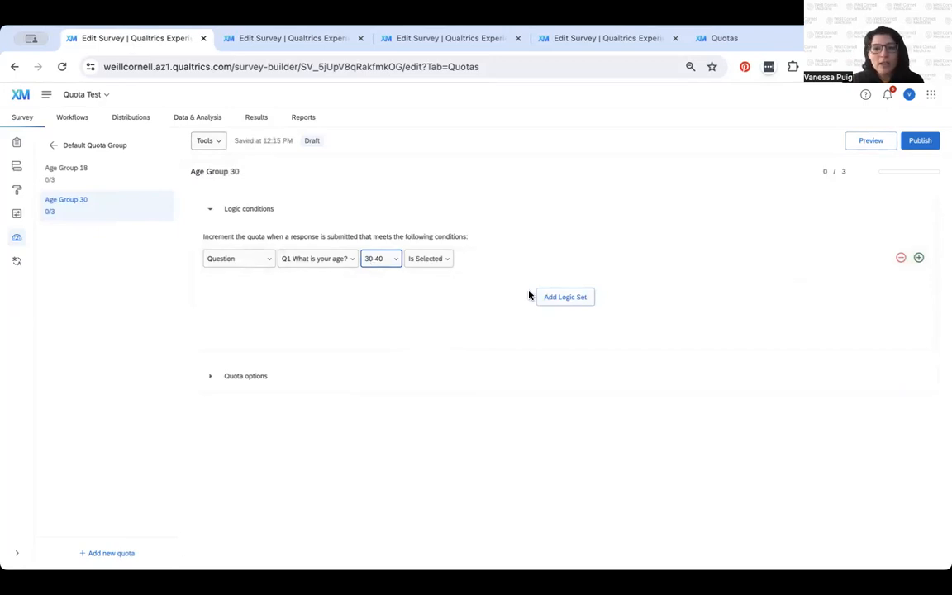
pyautogui.click(211, 377)
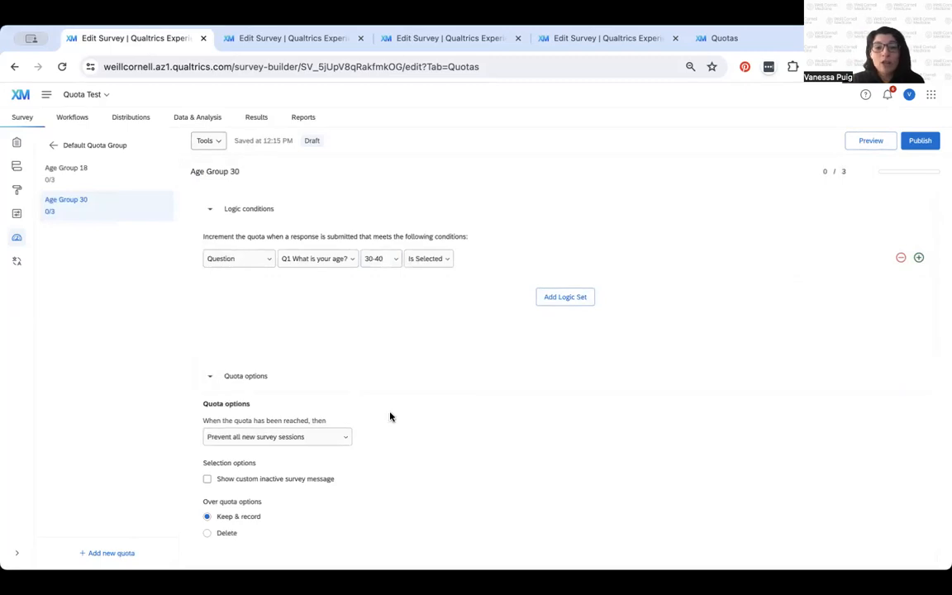
pyautogui.scroll(-1, 347, 413)
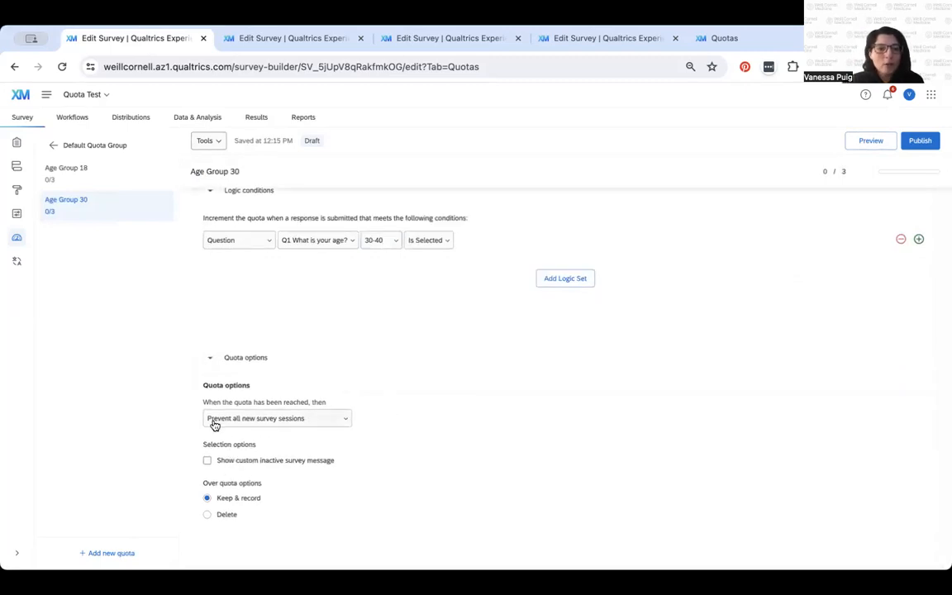
pyautogui.click(97, 144)
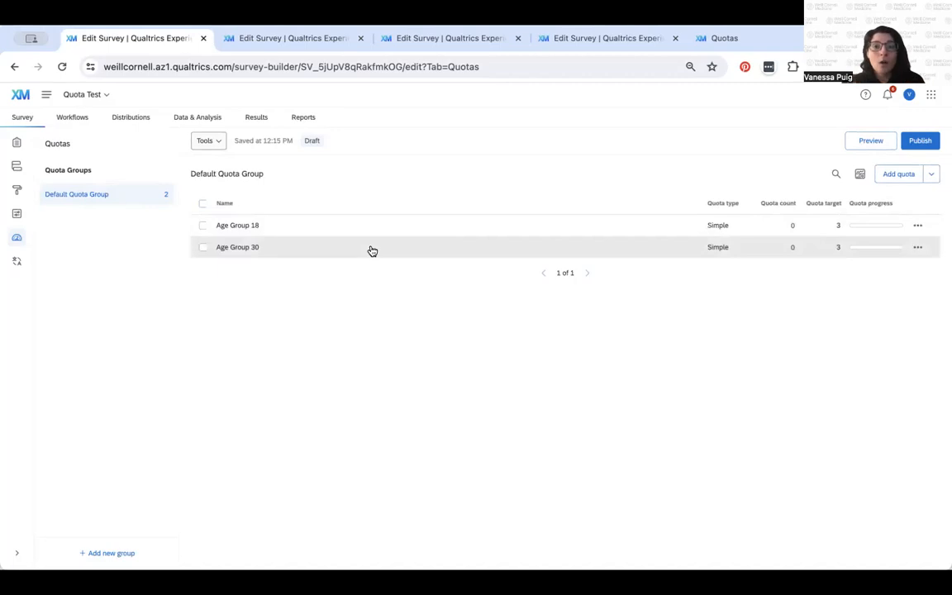
# Examine the recurrence choices for scheduling the Age Group 30 quota and close the schedule settings without saving.
pyautogui.click(917, 249)
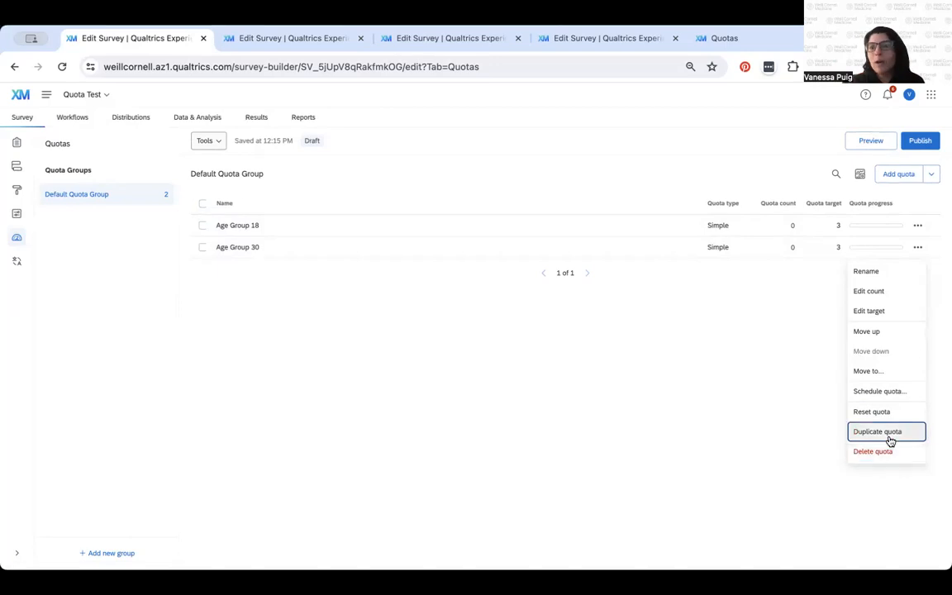
pyautogui.click(887, 394)
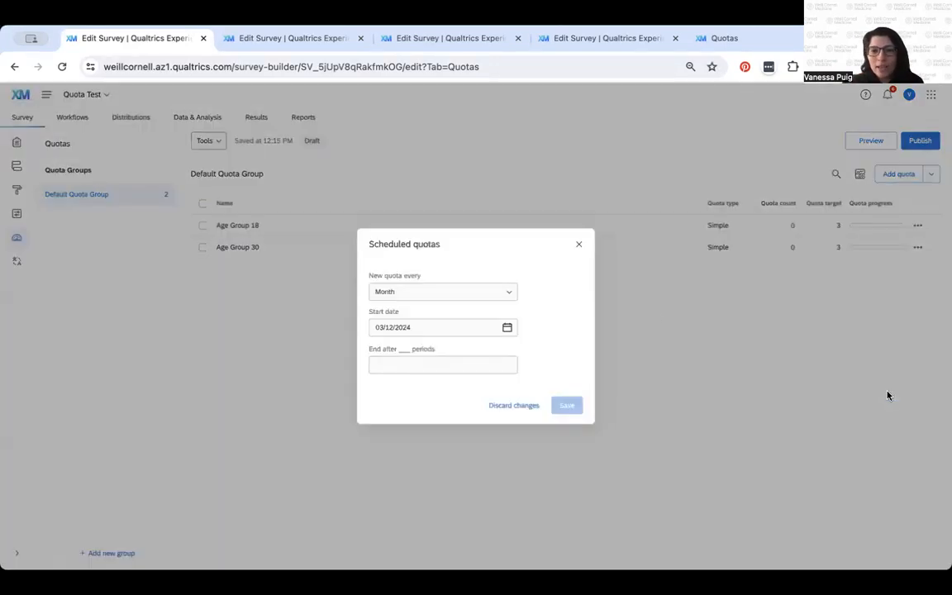
pyautogui.click(428, 294)
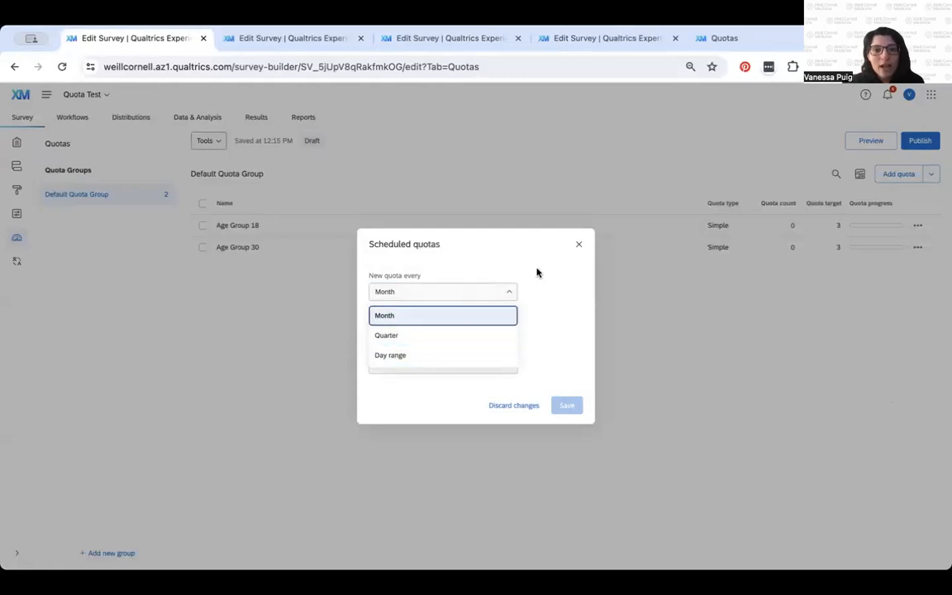
pyautogui.click(467, 315)
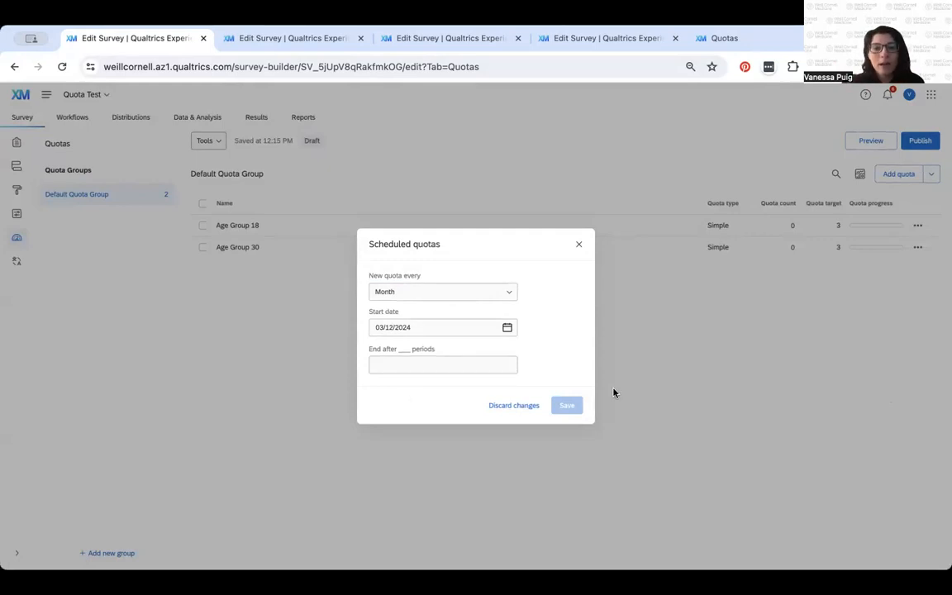
pyautogui.click(578, 247)
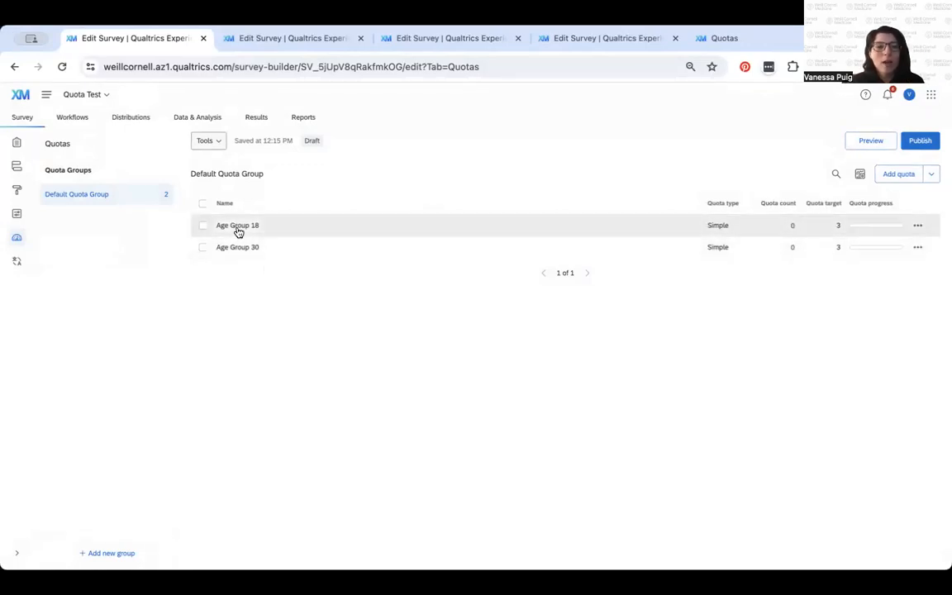
# Preview the survey and submit a test response with age 18-29 and an experience rating.
pyautogui.click(868, 142)
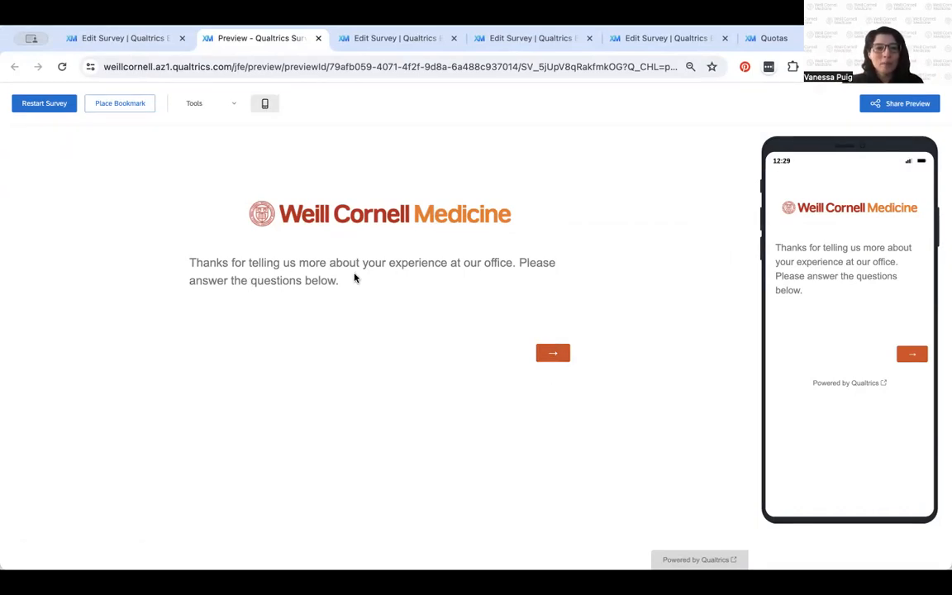
pyautogui.click(549, 355)
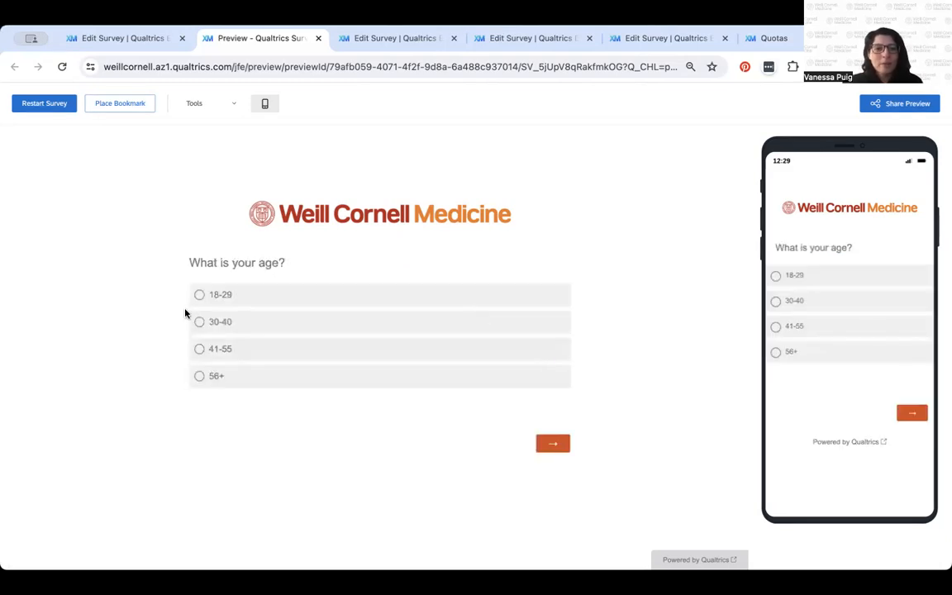
pyautogui.click(202, 299)
pyautogui.click(547, 446)
pyautogui.click(200, 295)
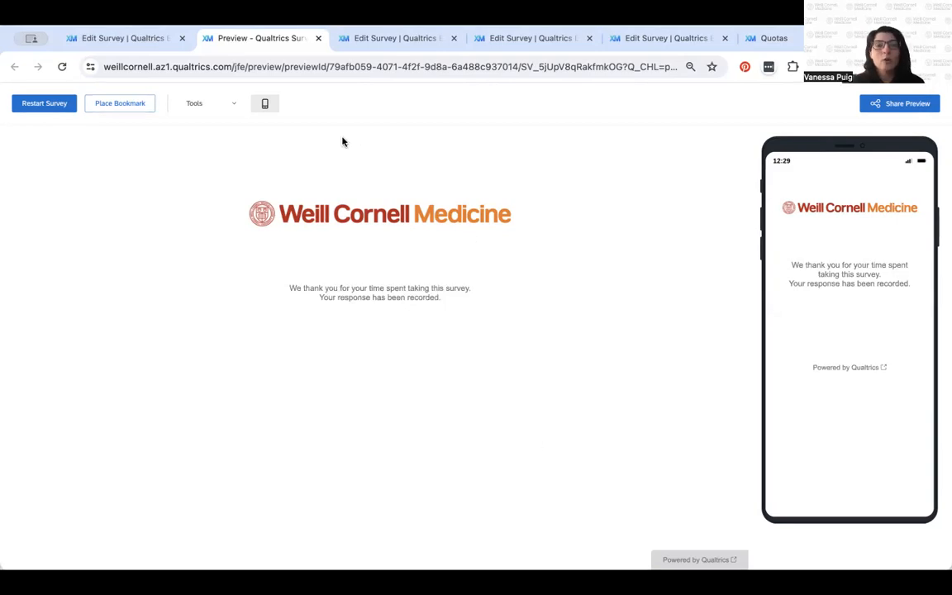
# Reload the quota list to check its progress, and view the Default Quota Group's public dashboard.
pyautogui.click(111, 36)
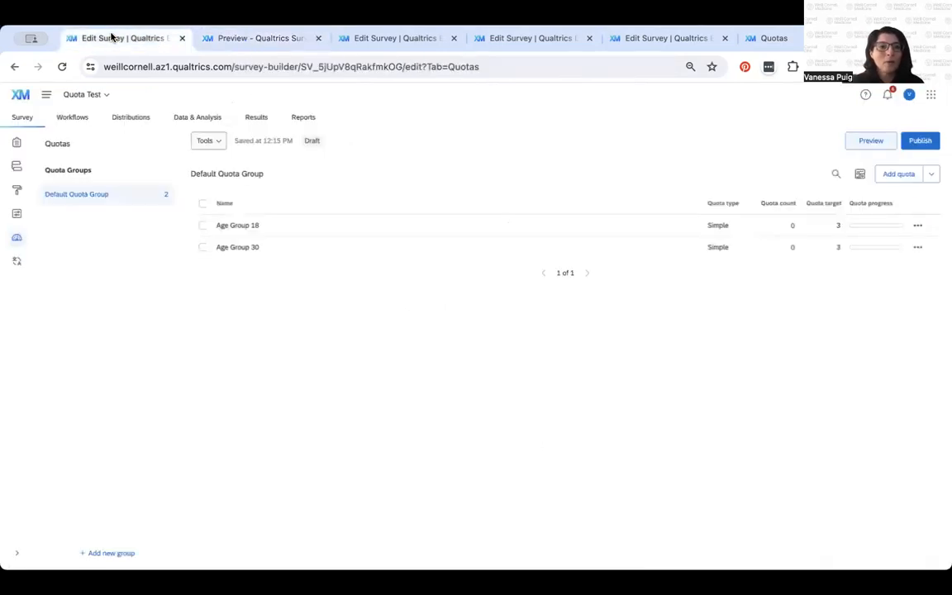
pyautogui.click(61, 66)
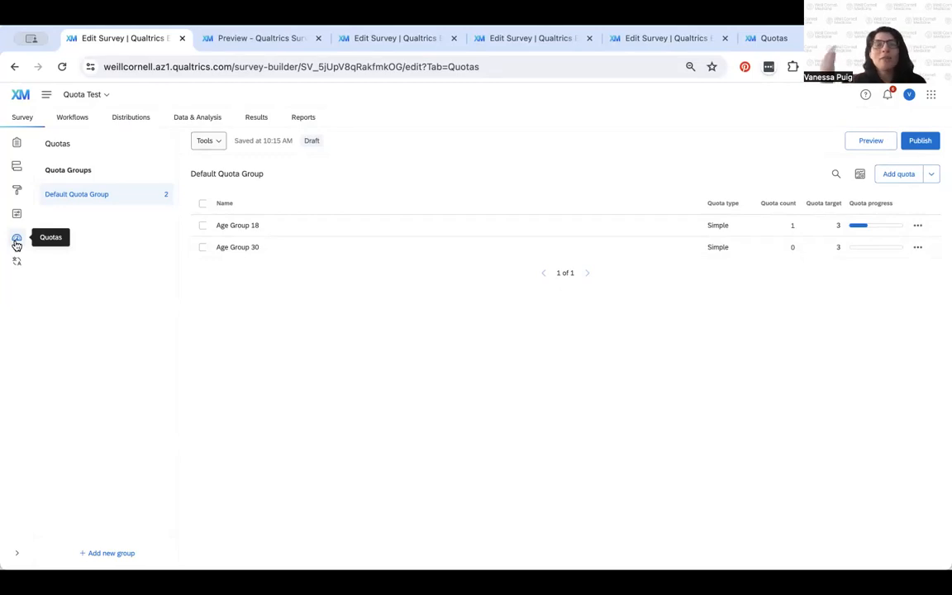
pyautogui.click(161, 195)
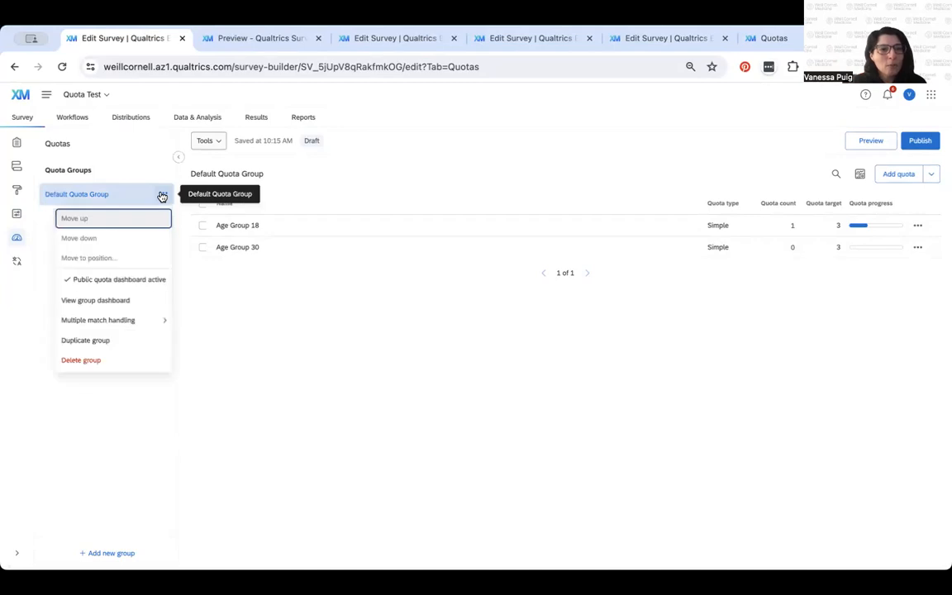
pyautogui.click(138, 302)
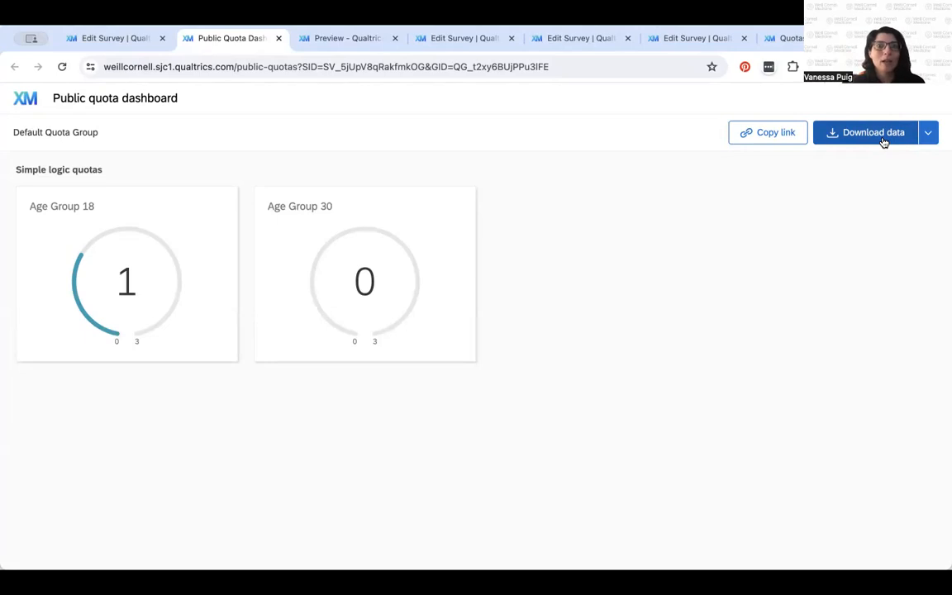
pyautogui.click(279, 39)
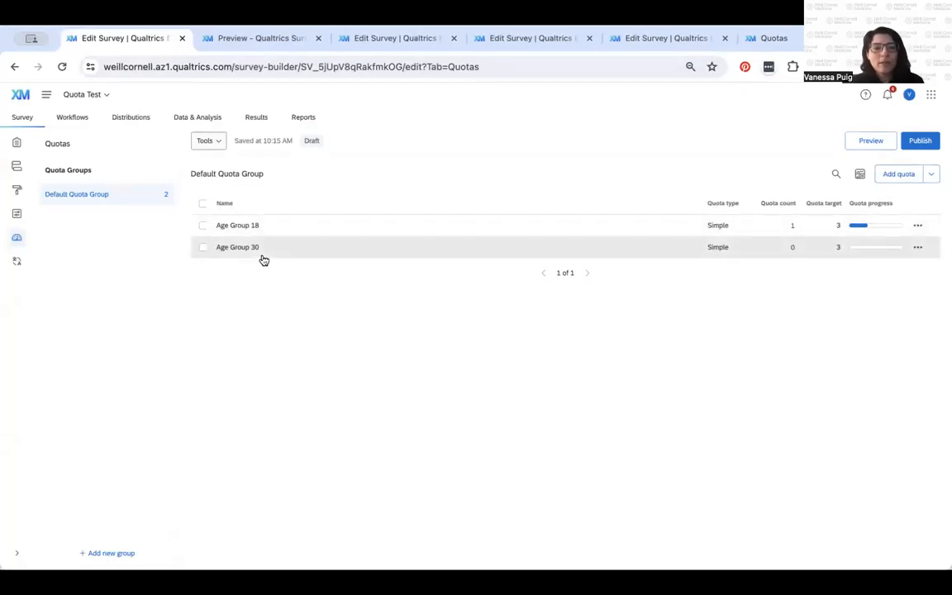
# Review the survey's question blocks, focusing on the age choices in the Age Quota Block.
pyautogui.click(17, 144)
pyautogui.scroll(-4, 393, 399)
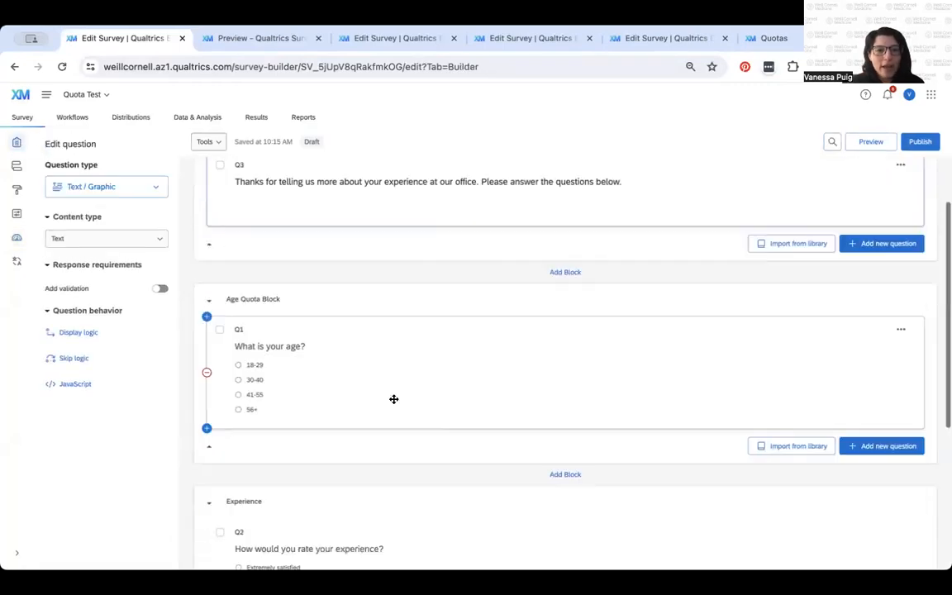
pyautogui.scroll(2, 393, 403)
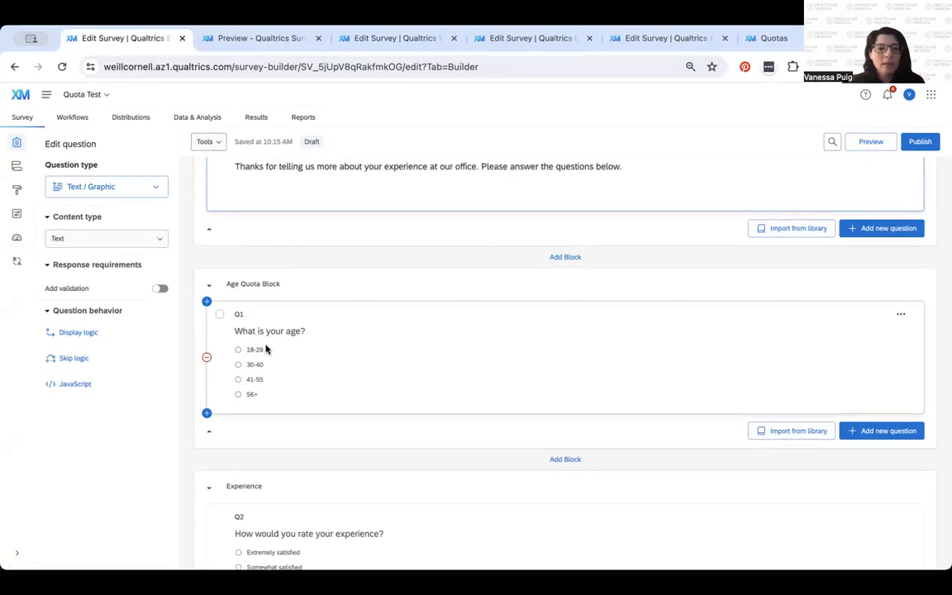
pyautogui.scroll(-2, 254, 462)
pyautogui.scroll(2, 289, 408)
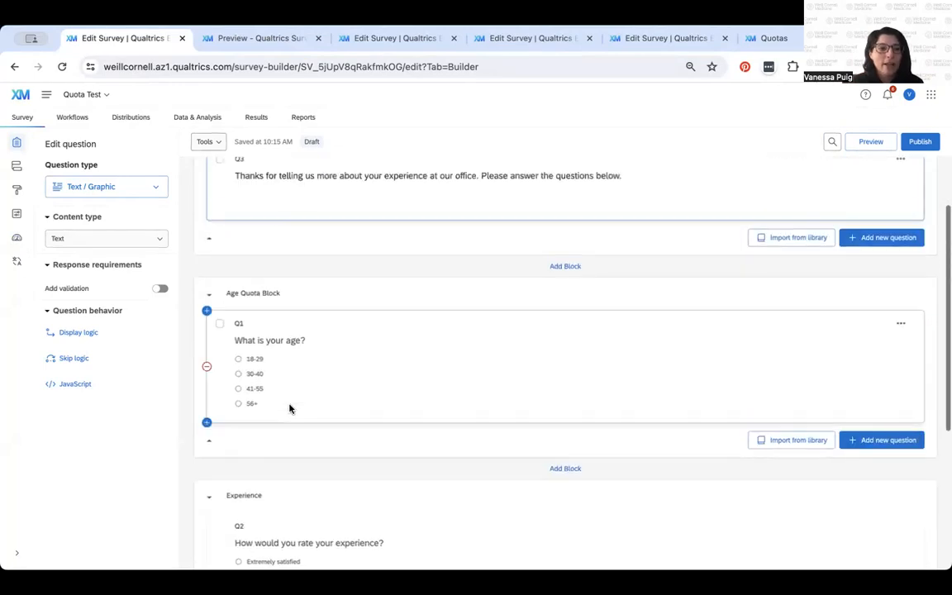
# Add a new quota to the Default Quota Group and name it "Total Responses".
pyautogui.click(17, 239)
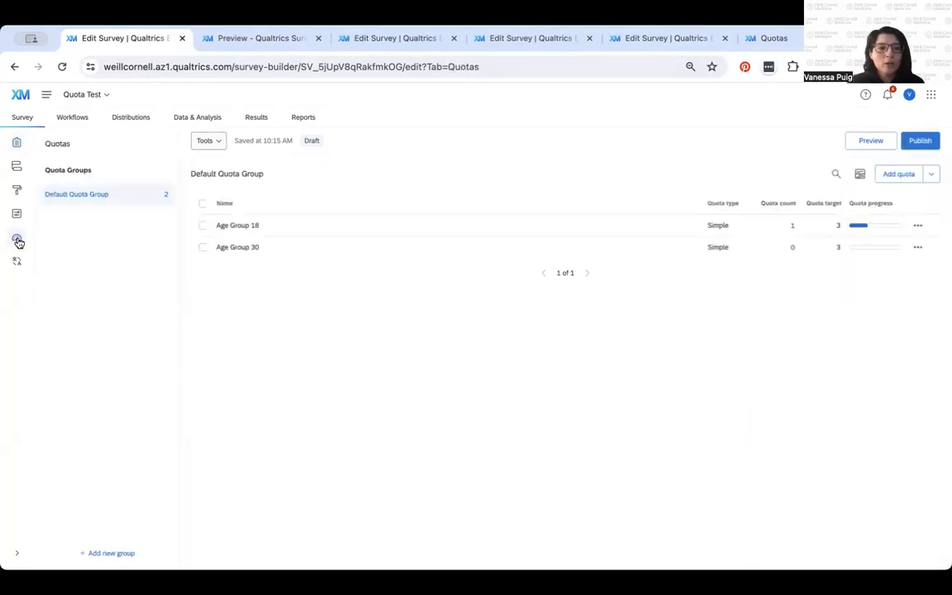
pyautogui.click(932, 176)
pyautogui.click(896, 198)
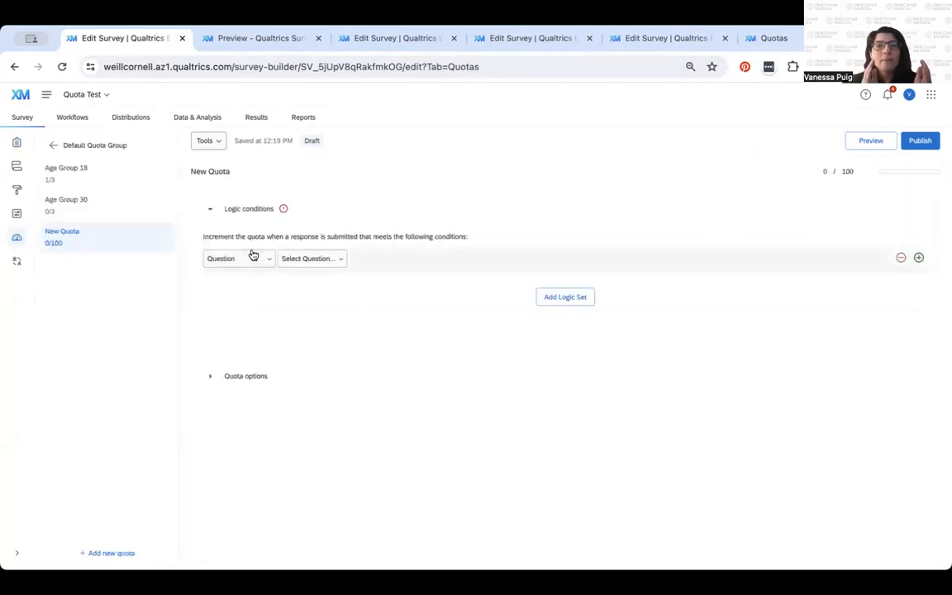
pyautogui.click(210, 171)
pyautogui.write('Total Responses')
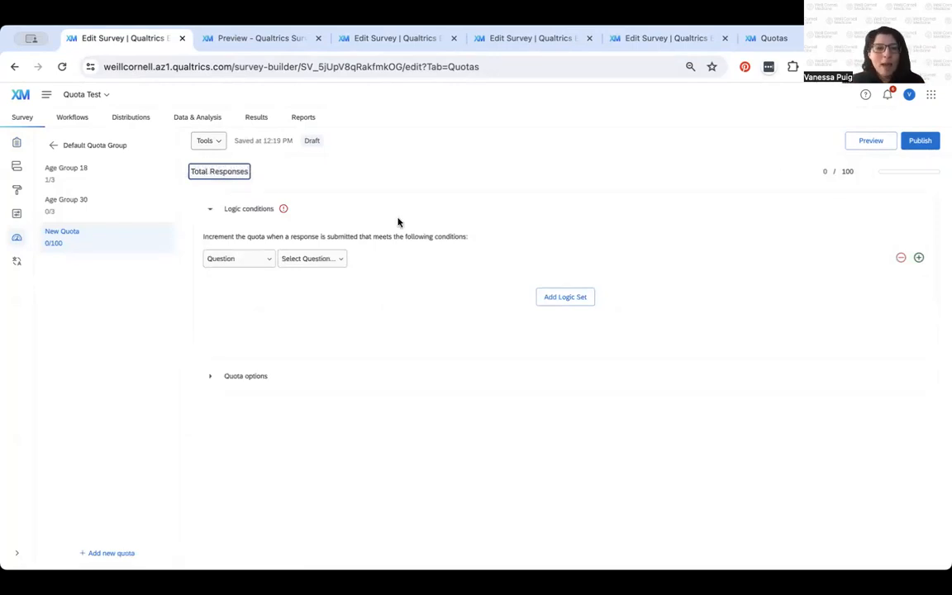
pyautogui.click(198, 300)
# Define the Total Responses logic condition as question Q3, the "Thanks for telling us more" introduction text, with Is Displayed.
pyautogui.click(242, 261)
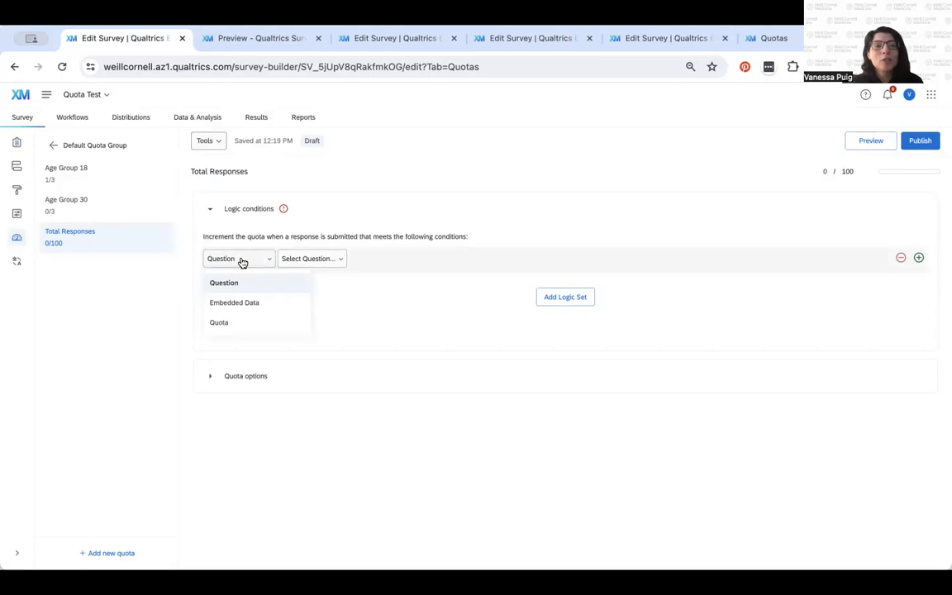
pyautogui.click(238, 283)
pyautogui.click(315, 257)
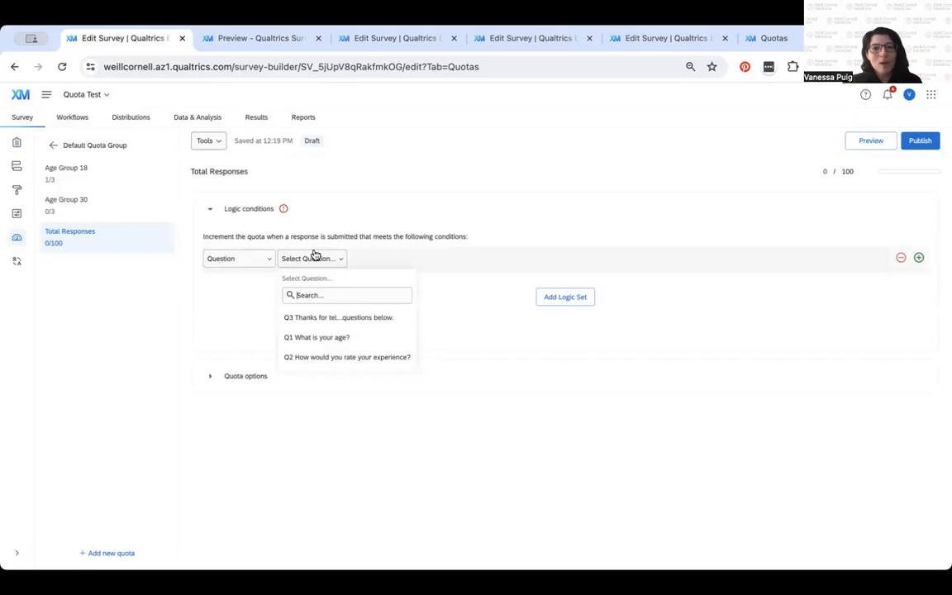
pyautogui.click(334, 320)
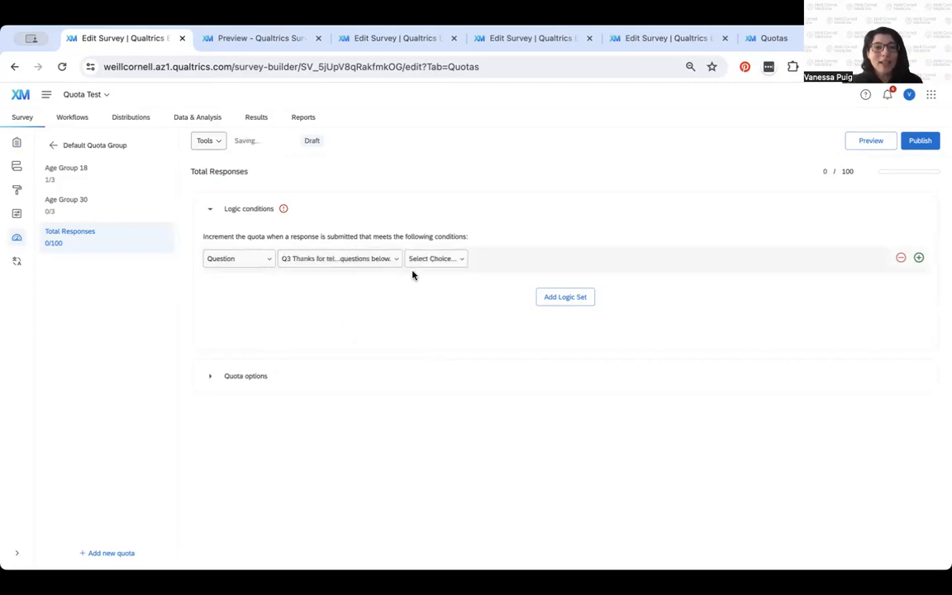
pyautogui.click(437, 258)
pyautogui.click(453, 322)
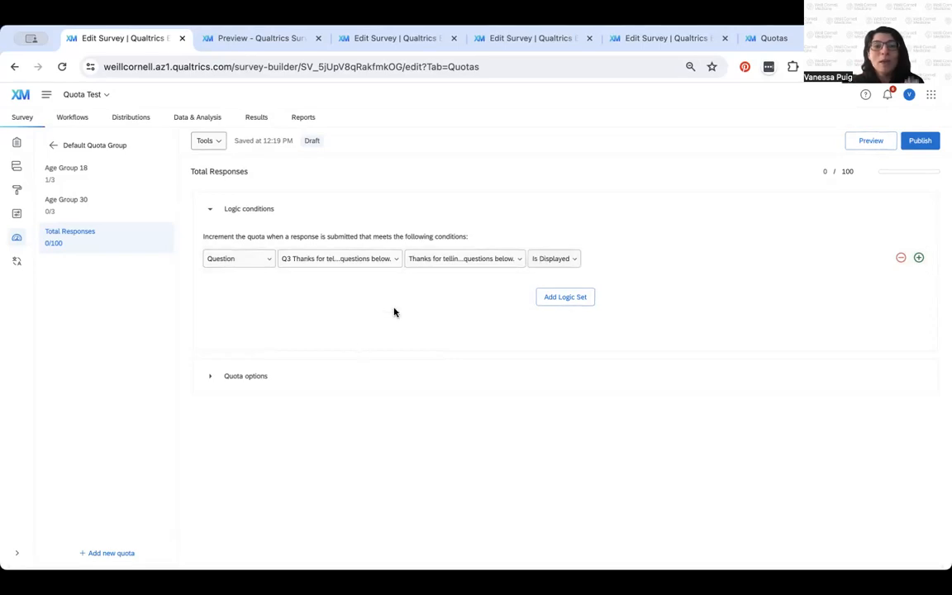
# Set the Total Responses quota to end the current survey when reached, and return to the Default Quota Group list.
pyautogui.click(211, 377)
pyautogui.scroll(-2, 273, 415)
pyautogui.click(285, 345)
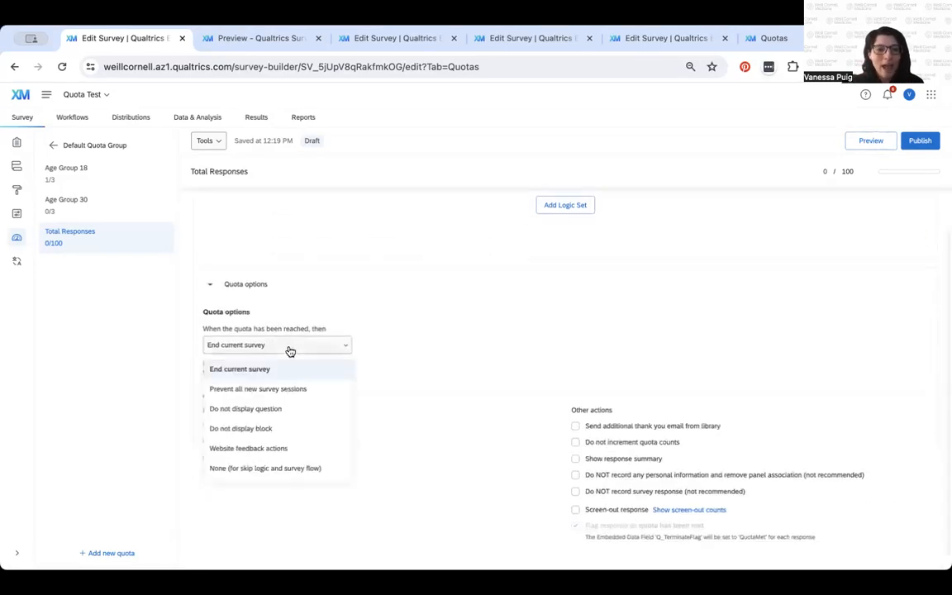
pyautogui.click(282, 375)
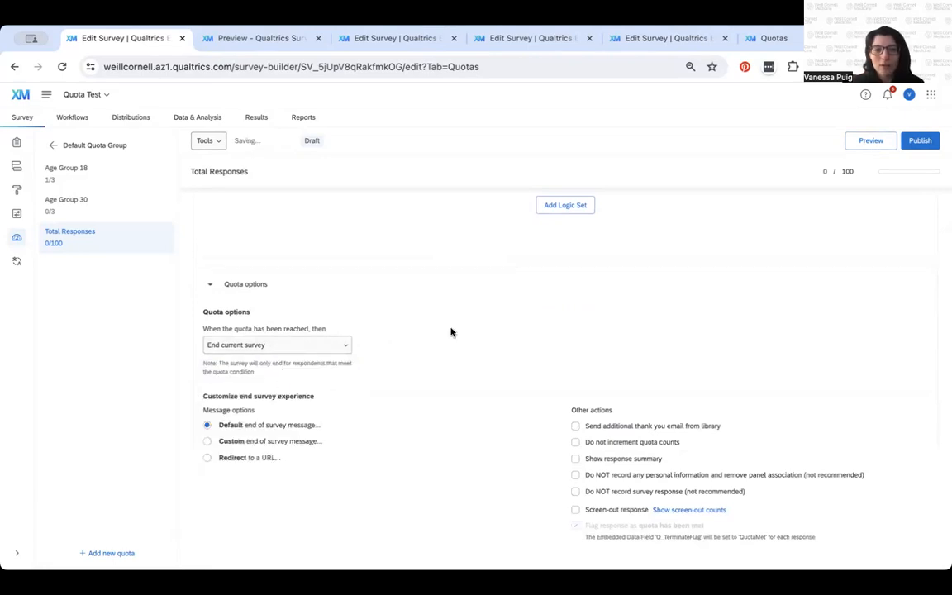
pyautogui.scroll(2, 497, 328)
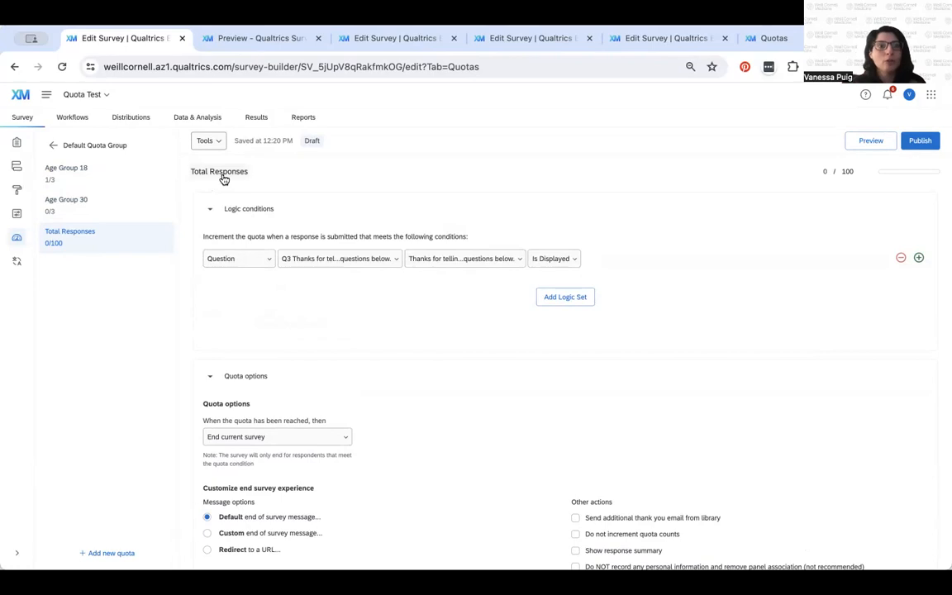
pyautogui.click(92, 154)
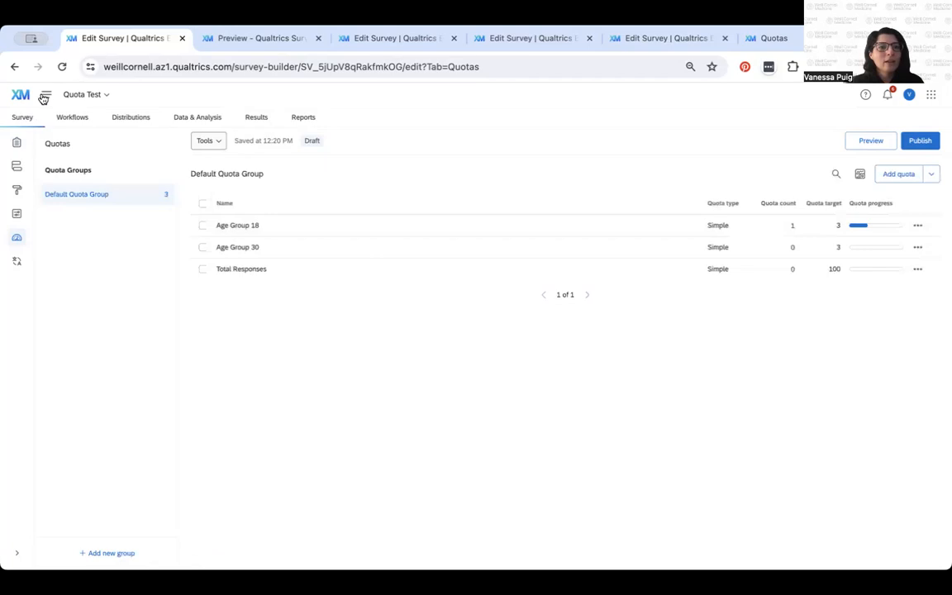
# Close the survey preview and review the questions of the Registration Date Quota survey, including the session choices in Q2.
pyautogui.click(238, 39)
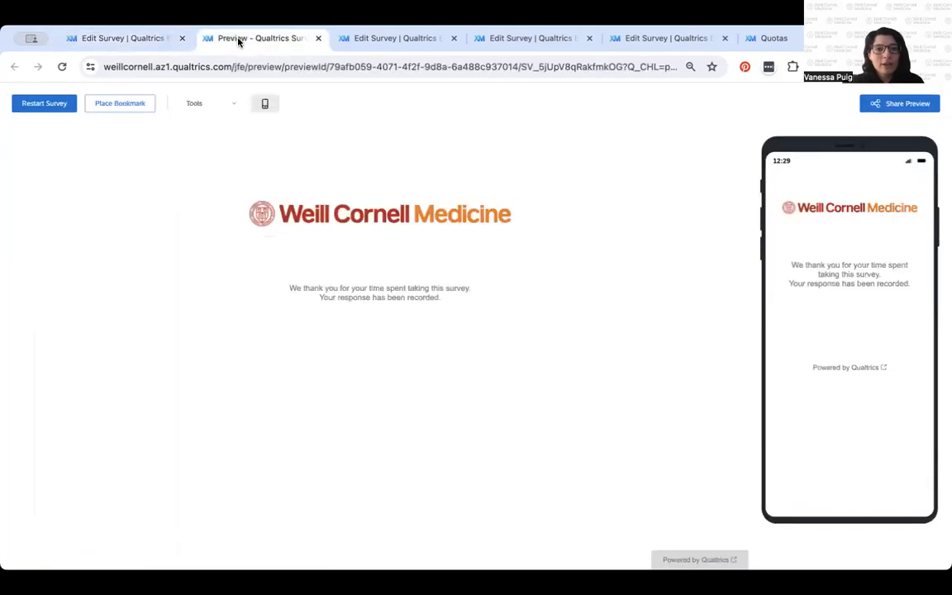
pyautogui.click(318, 38)
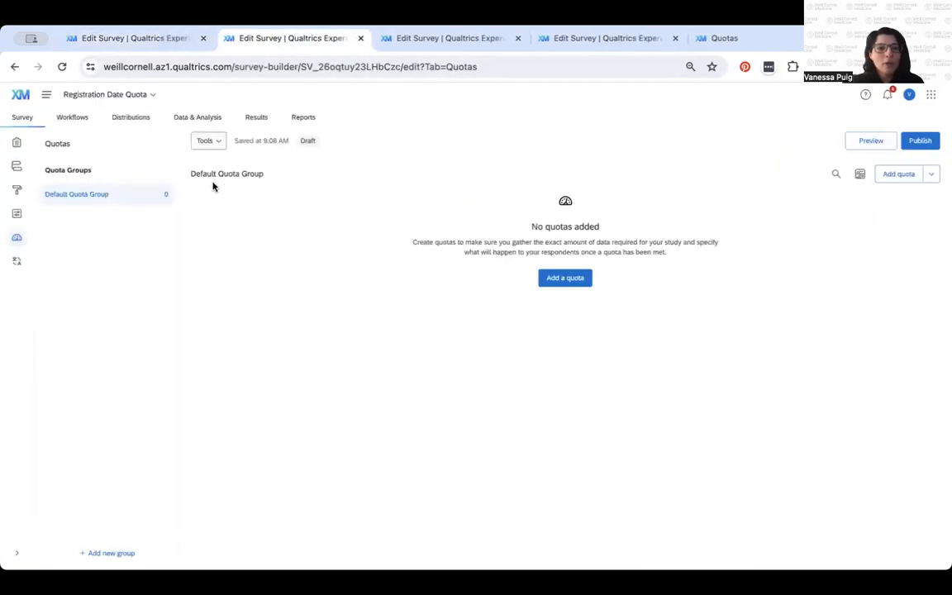
pyautogui.click(17, 145)
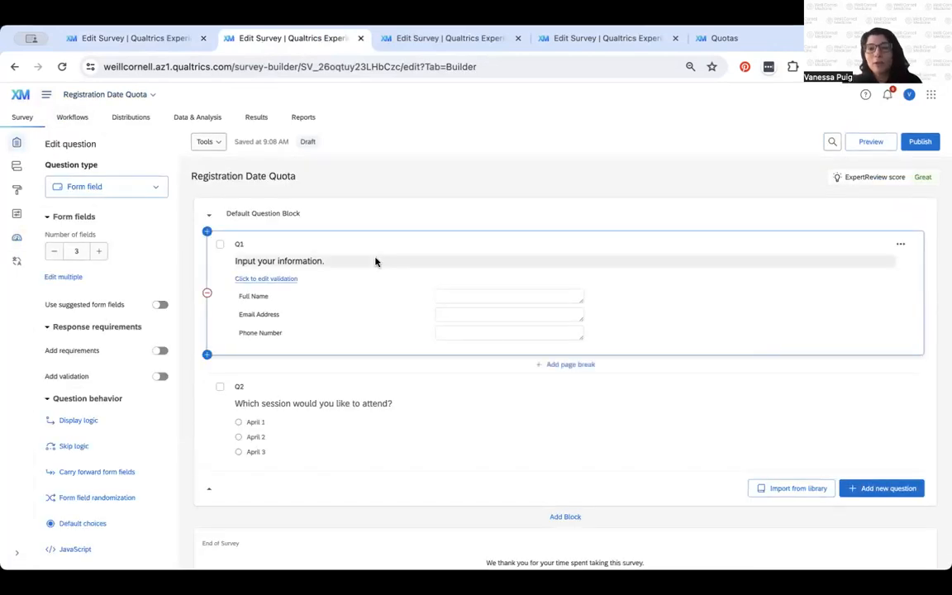
pyautogui.scroll(-1, 361, 328)
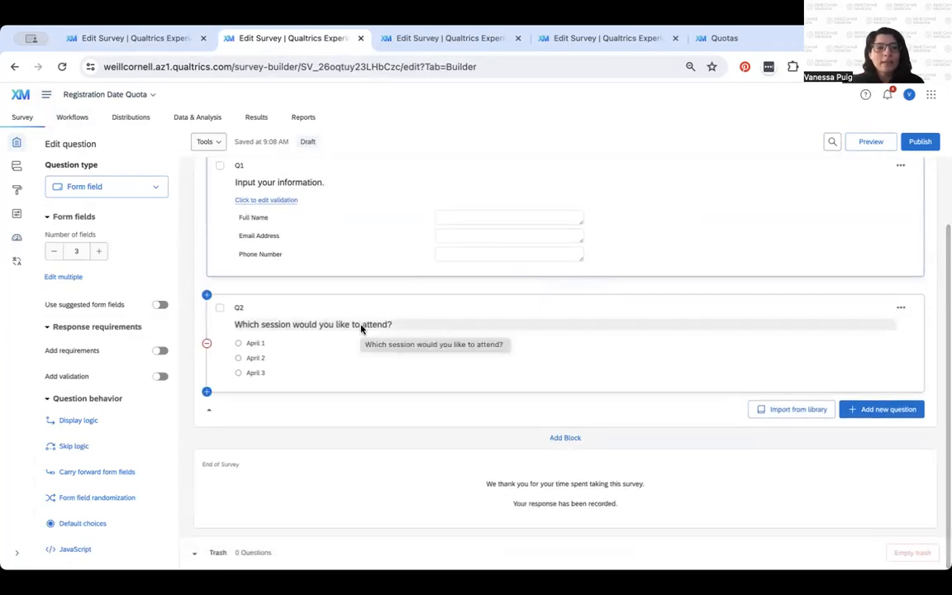
pyautogui.scroll(1, 361, 329)
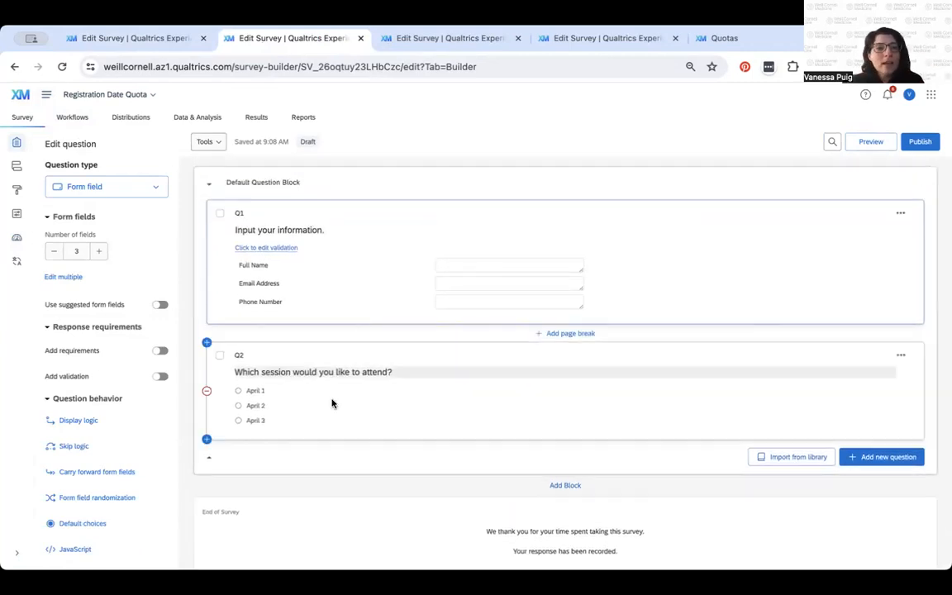
pyautogui.scroll(-1, 331, 399)
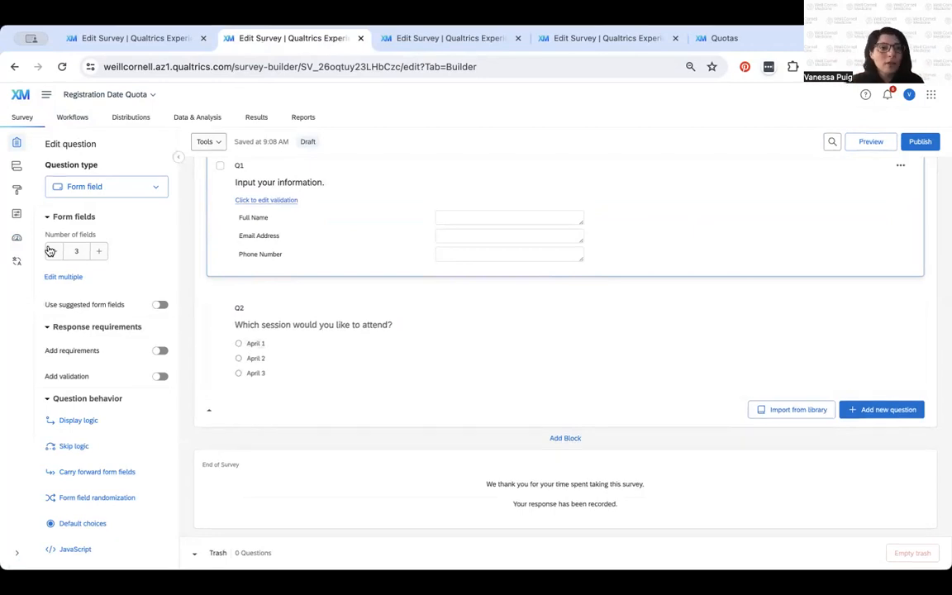
# Create a simple logic quota in the Default Quota Group of the Registration Date Quota survey.
pyautogui.click(17, 239)
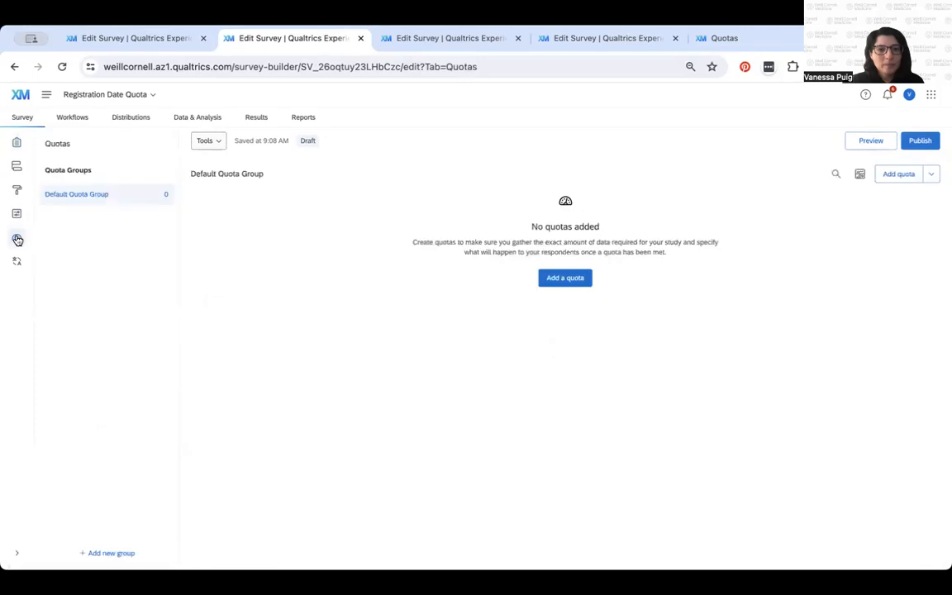
pyautogui.click(568, 279)
pyautogui.click(340, 319)
pyautogui.click(690, 421)
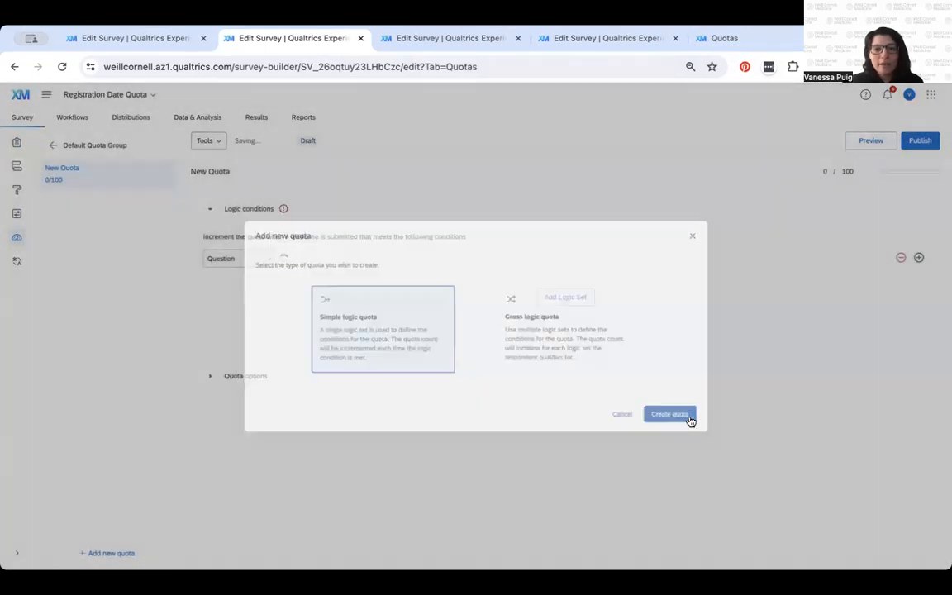
# Define the new quota's logic condition as question Q2, "Which session would you like to attend?", with choice April 1 Is Selected.
pyautogui.click(238, 262)
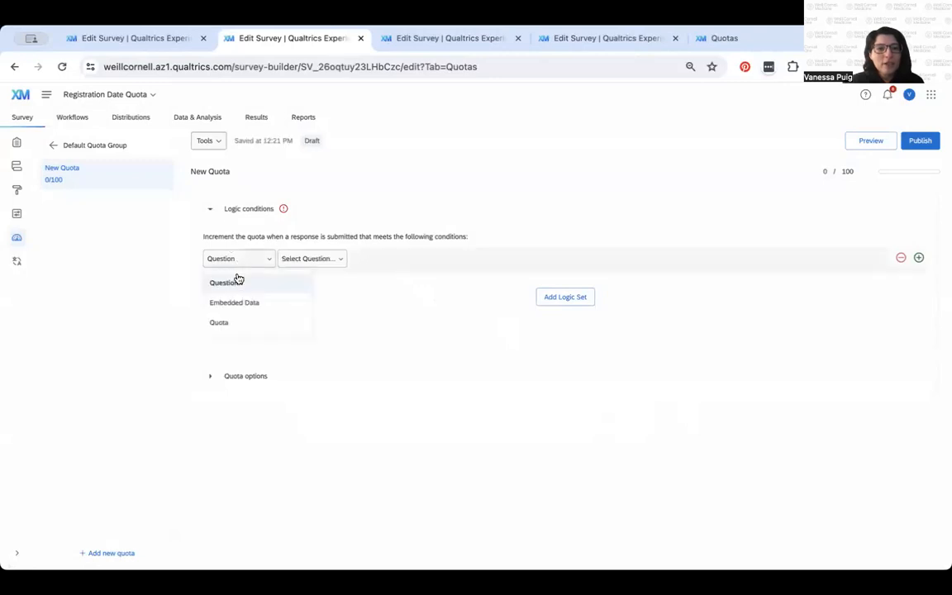
pyautogui.click(239, 282)
pyautogui.click(308, 263)
pyautogui.click(319, 335)
pyautogui.click(419, 259)
pyautogui.click(428, 315)
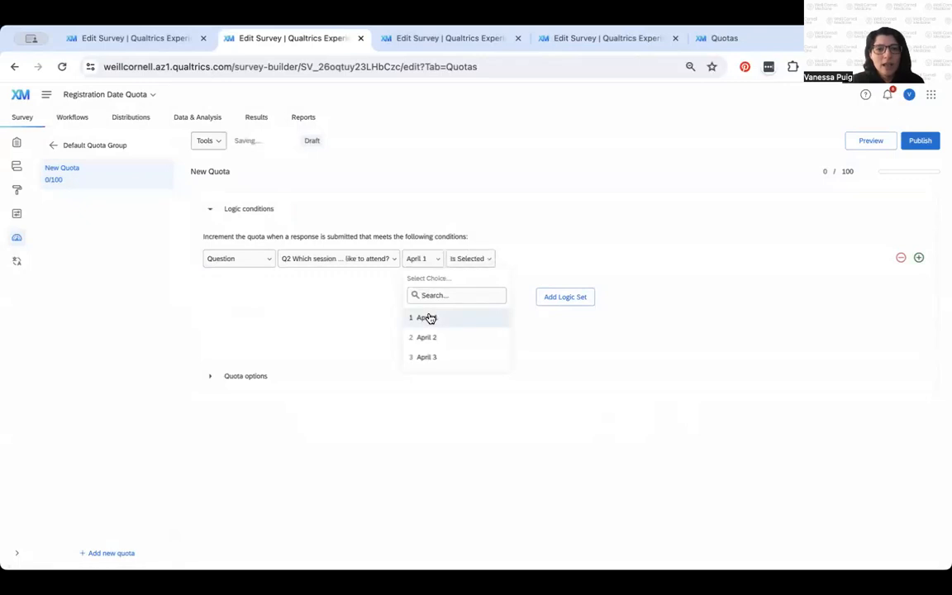
# Name the new quota "April 1" and set its target to 1.
pyautogui.click(210, 173)
pyautogui.write('April 1')
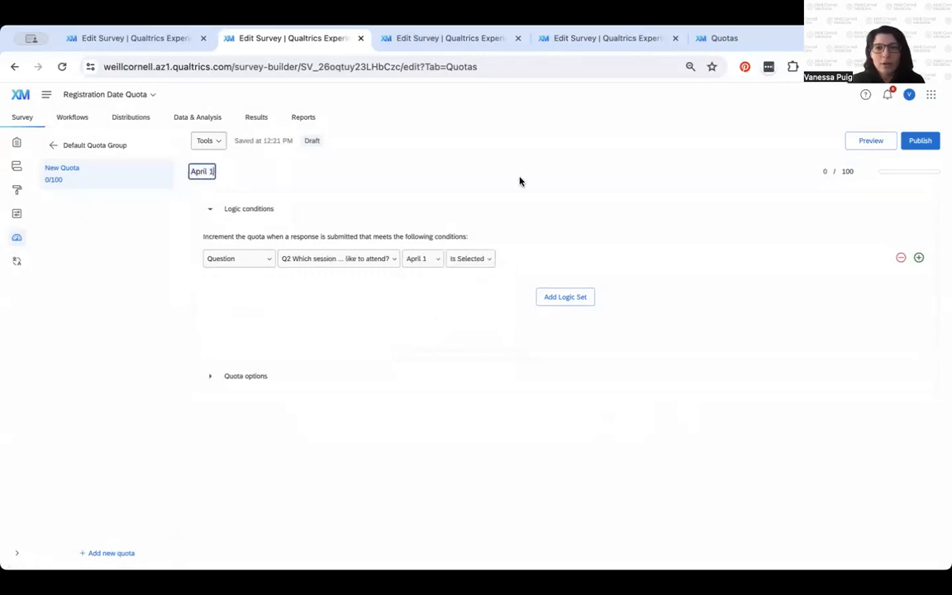
pyautogui.click(848, 171)
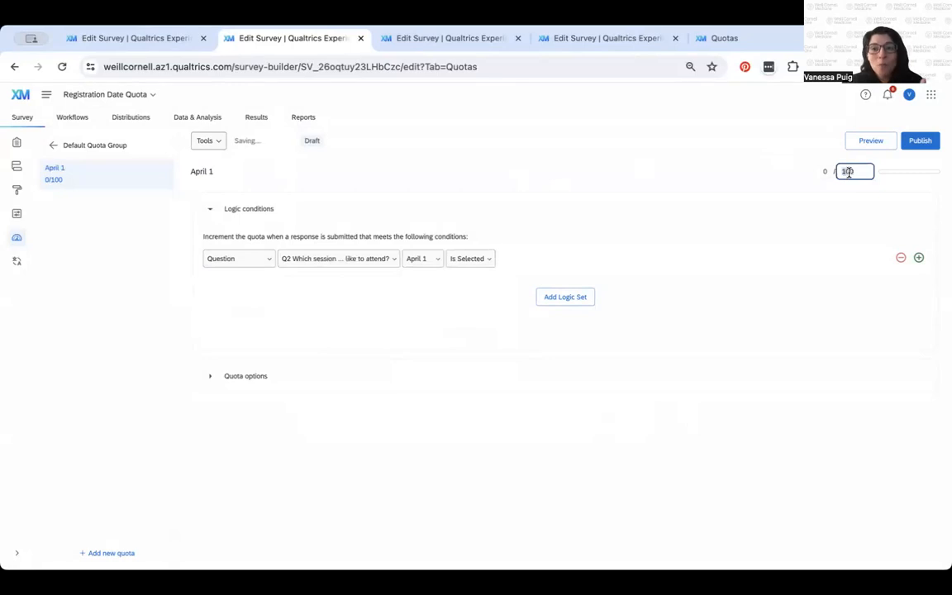
pyautogui.write('1')
pyautogui.click(814, 219)
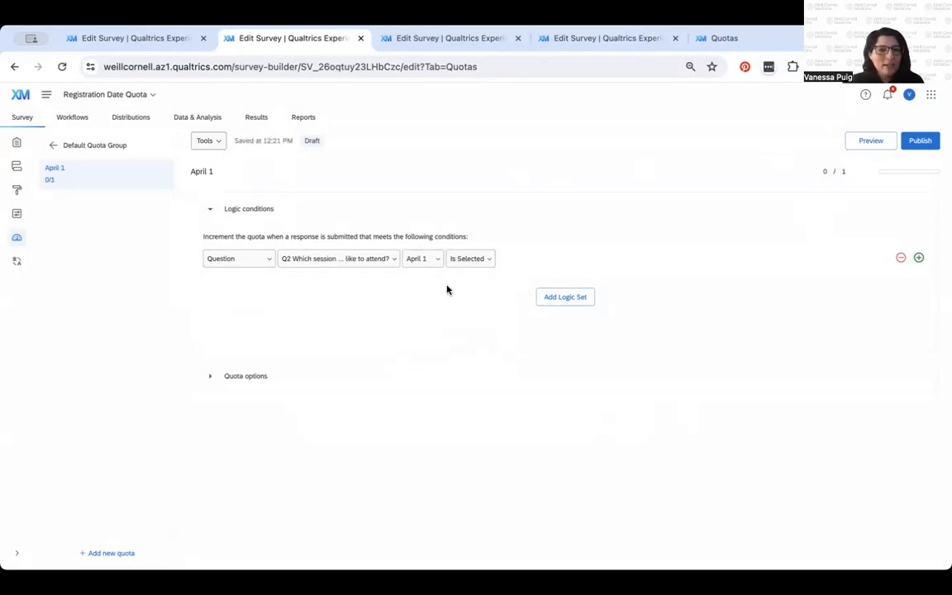
# Set the April 1 quota's reached action to None (for skip logic and survey flow), and return to the quota list.
pyautogui.click(211, 379)
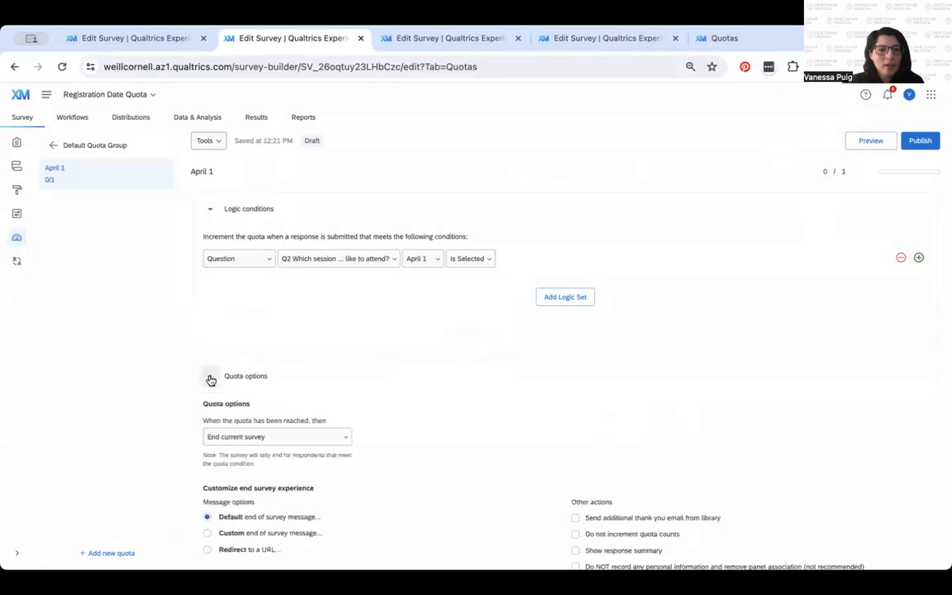
pyautogui.click(240, 438)
pyautogui.click(243, 420)
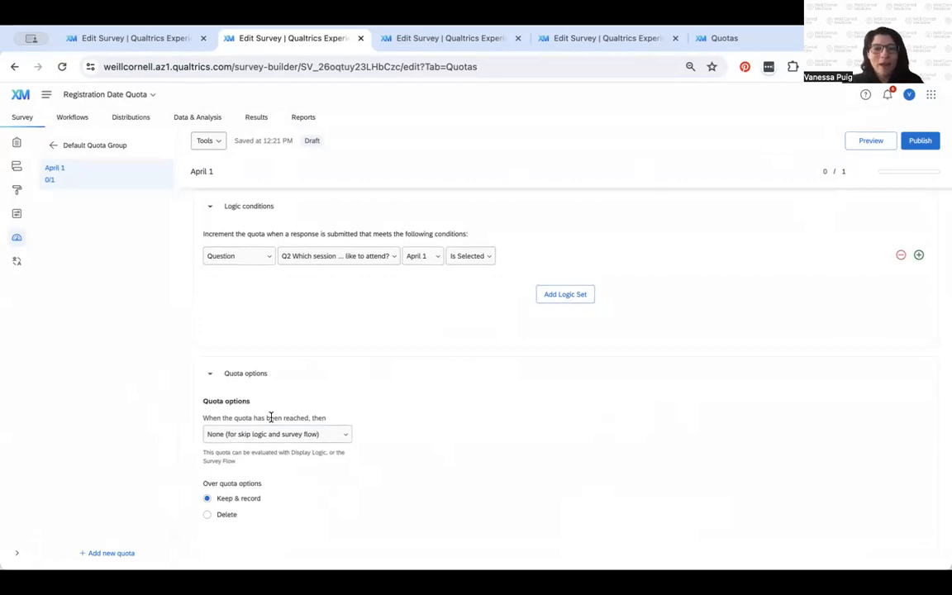
pyautogui.click(95, 144)
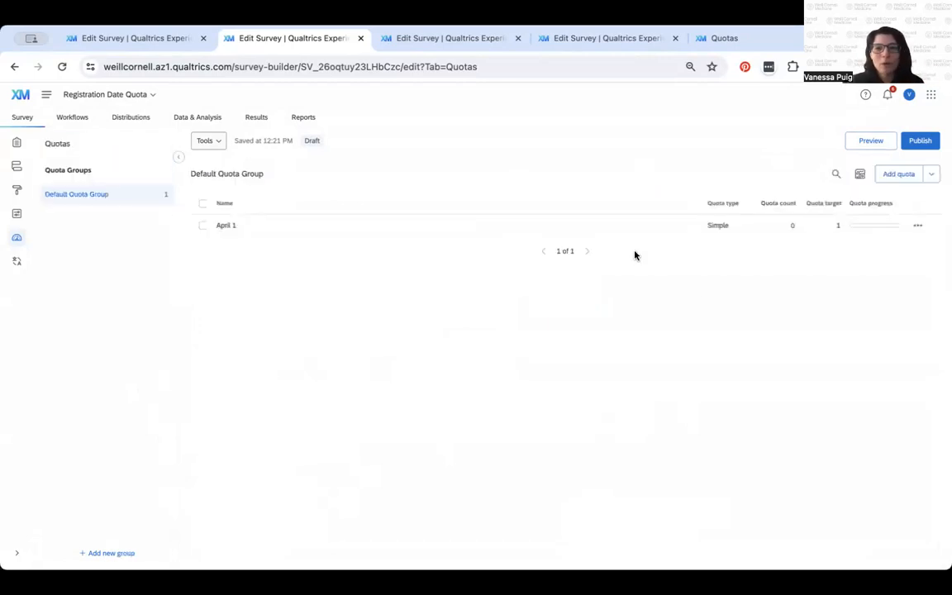
# Duplicate the April 1 quota and rename the copy "April 2".
pyautogui.click(919, 225)
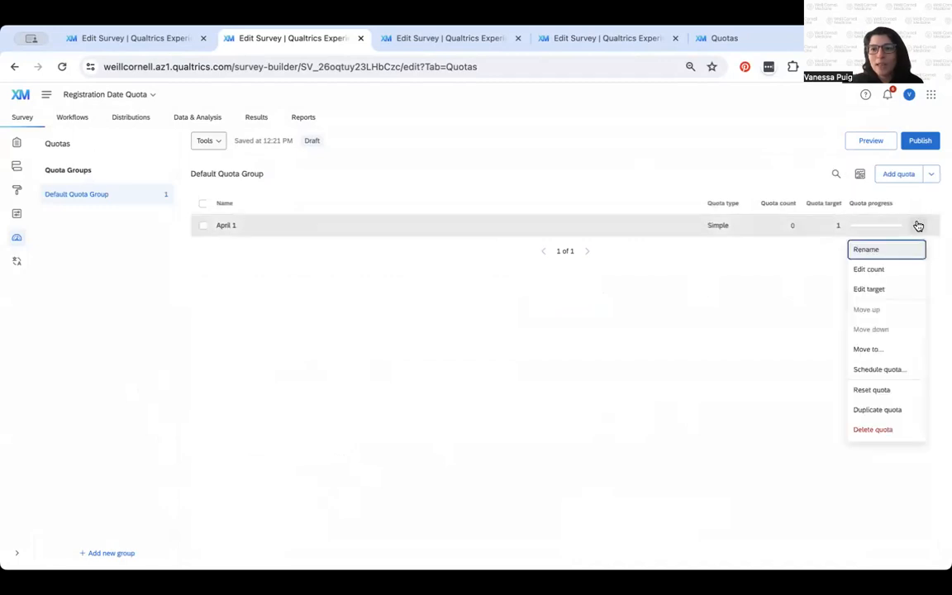
pyautogui.click(883, 409)
pyautogui.click(238, 247)
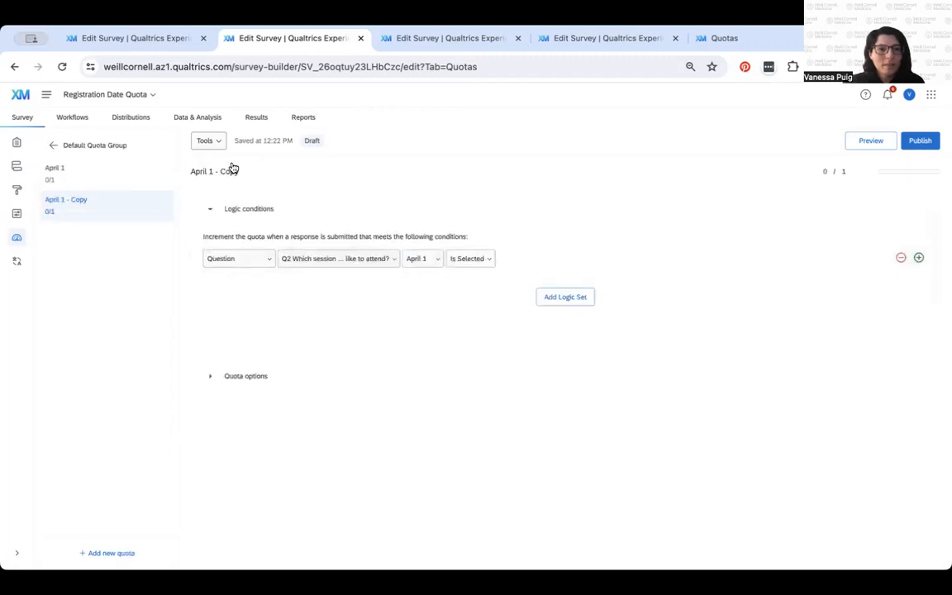
pyautogui.click(209, 173)
pyautogui.hotkey('ctrl', 'a')
pyautogui.press('BackSpace')
pyautogui.write('April 2')
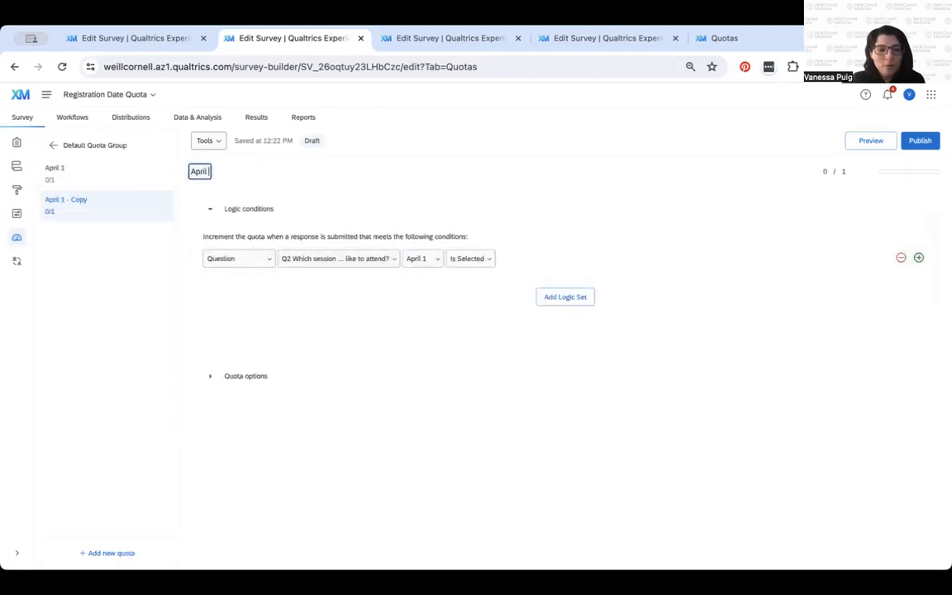
pyautogui.click(661, 174)
# Change the April 2 quota's condition to the April 2 choice, check its quota options, and return to the quota list.
pyautogui.click(417, 259)
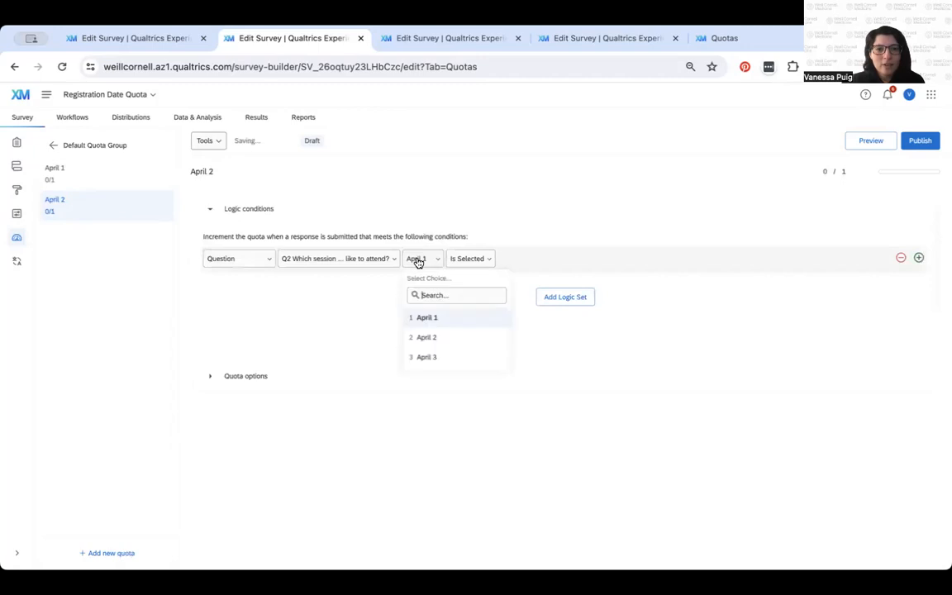
pyautogui.click(422, 340)
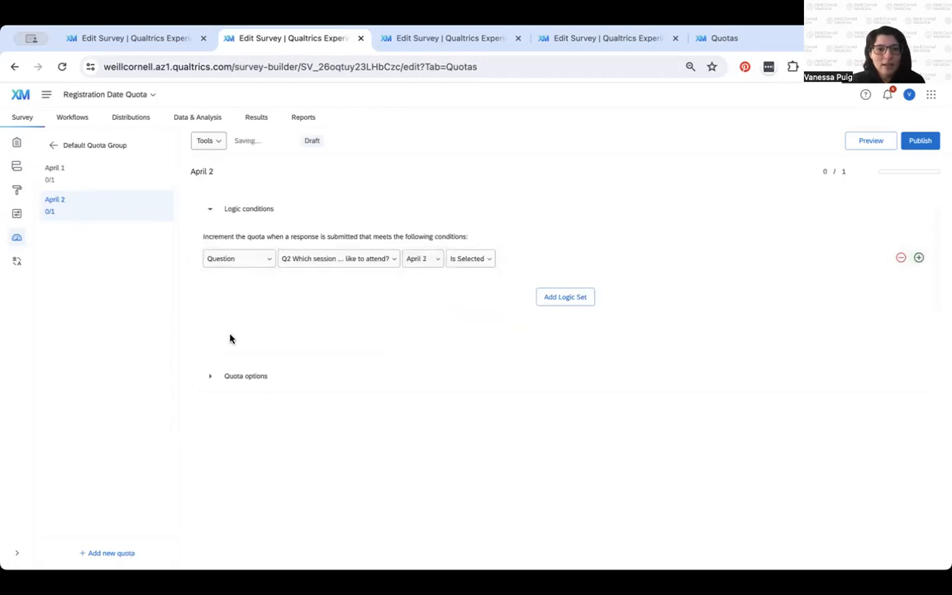
pyautogui.click(208, 380)
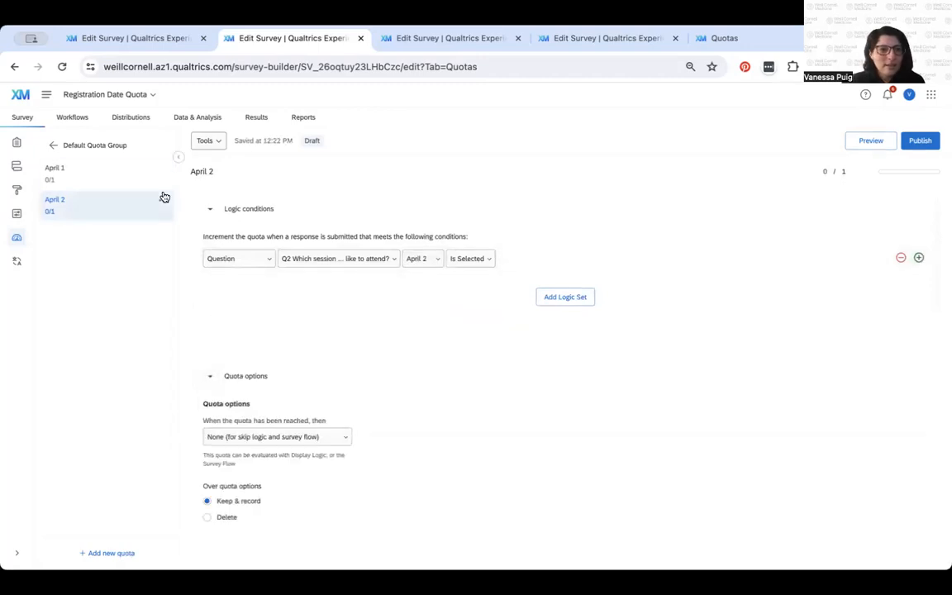
pyautogui.click(68, 148)
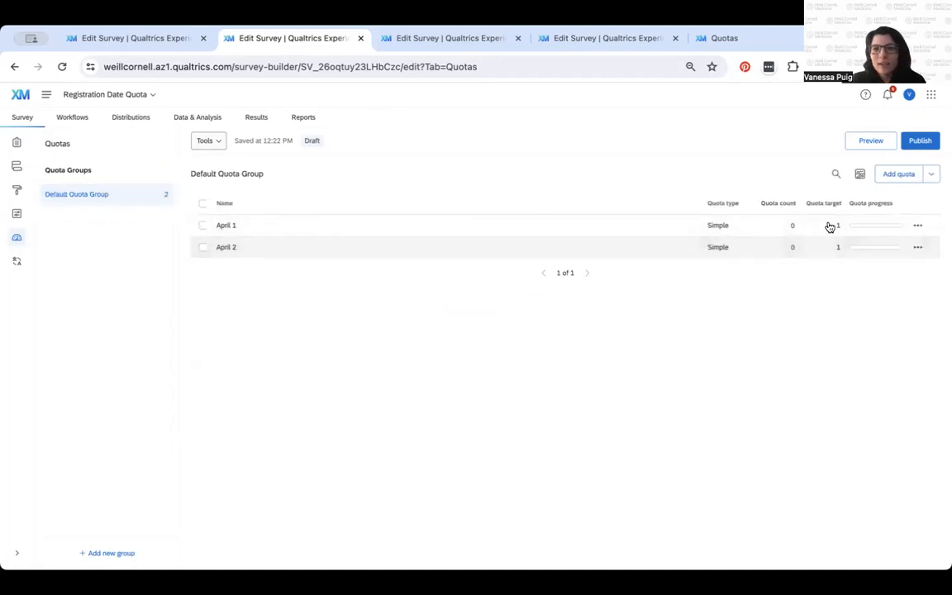
# Duplicate the April 2 quota and change the copy's condition to the April 3 choice.
pyautogui.click(917, 247)
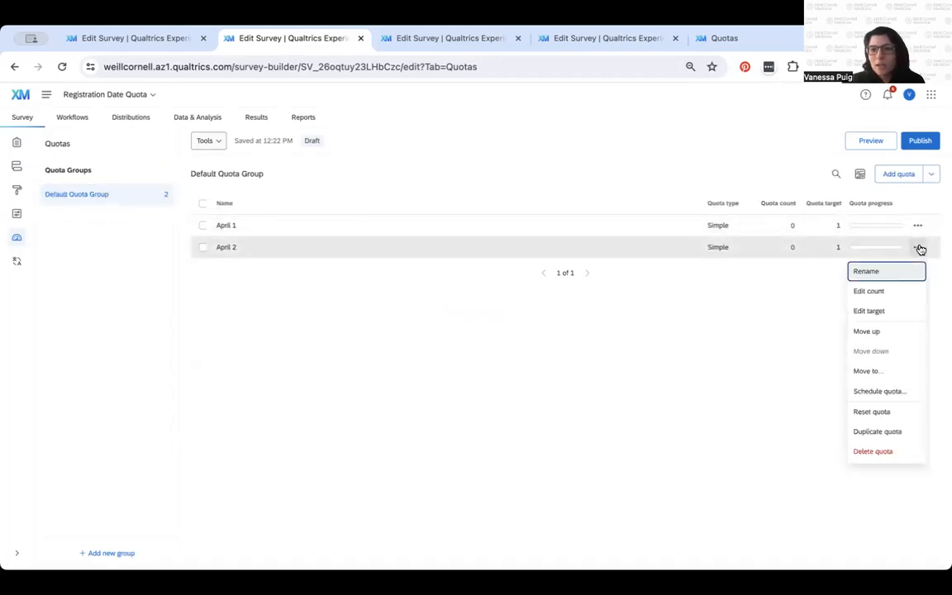
pyautogui.click(882, 431)
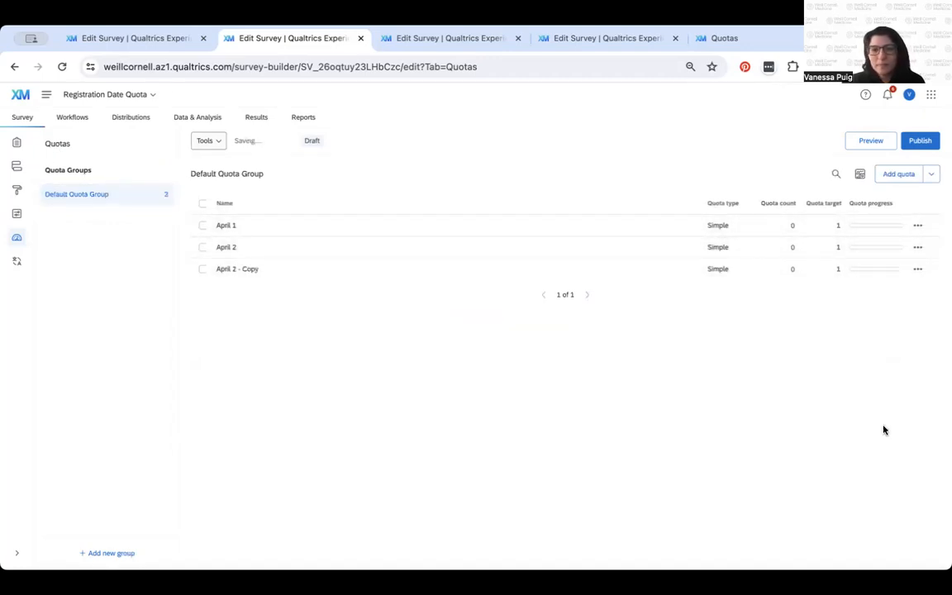
pyautogui.click(319, 274)
pyautogui.click(419, 261)
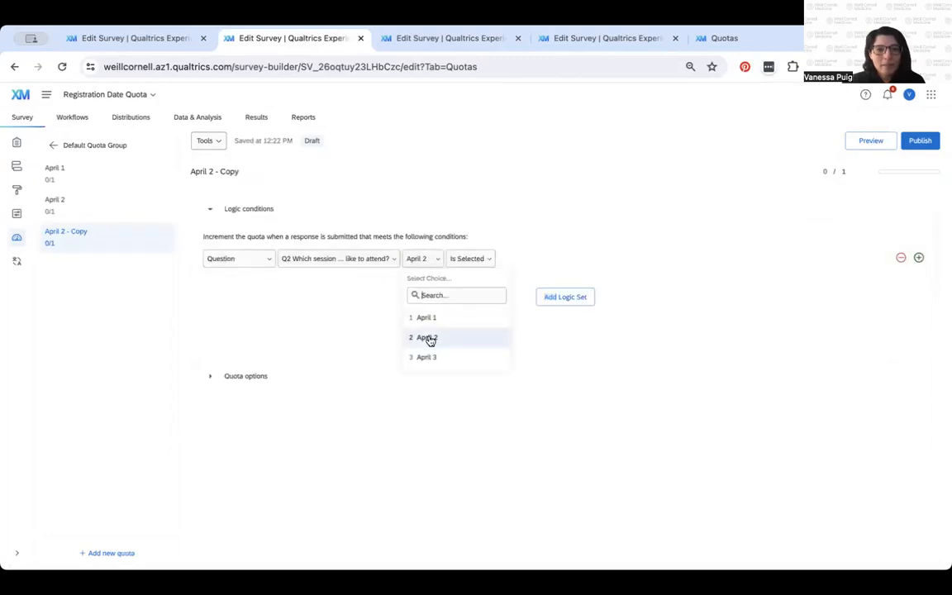
pyautogui.click(429, 357)
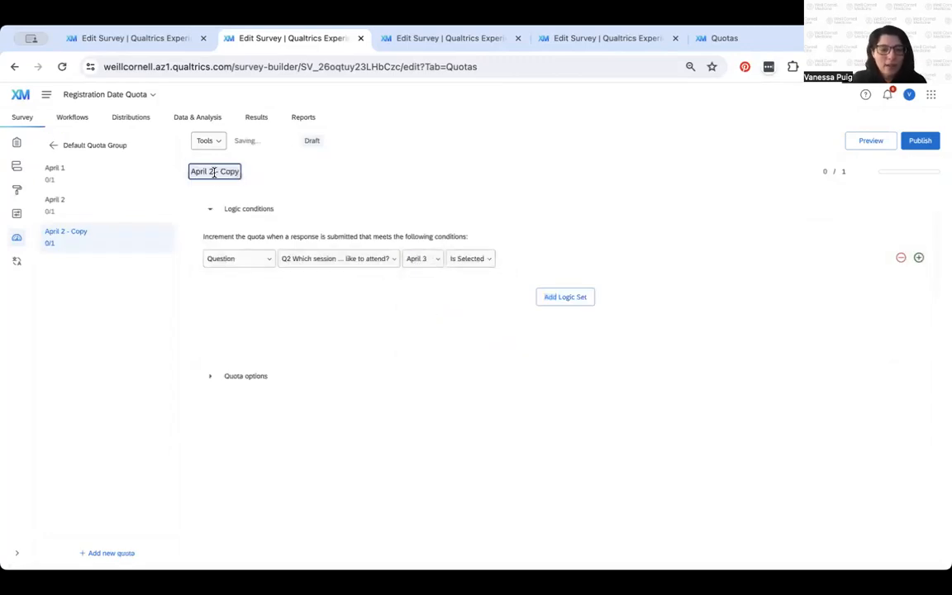
# Rename the copied quota "April 3" and check its quota options.
pyautogui.press('BackSpace')
pyautogui.write('April 3')
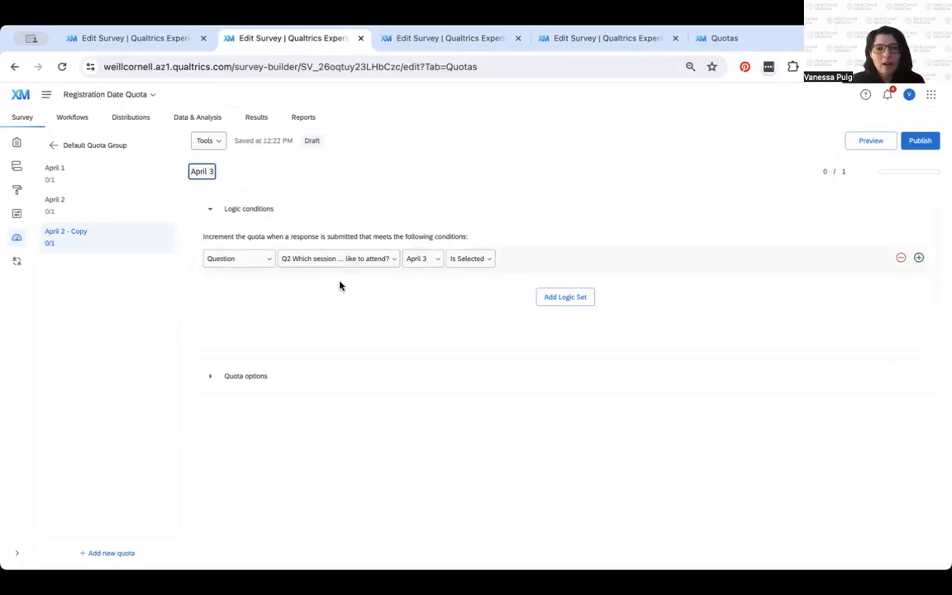
pyautogui.click(208, 377)
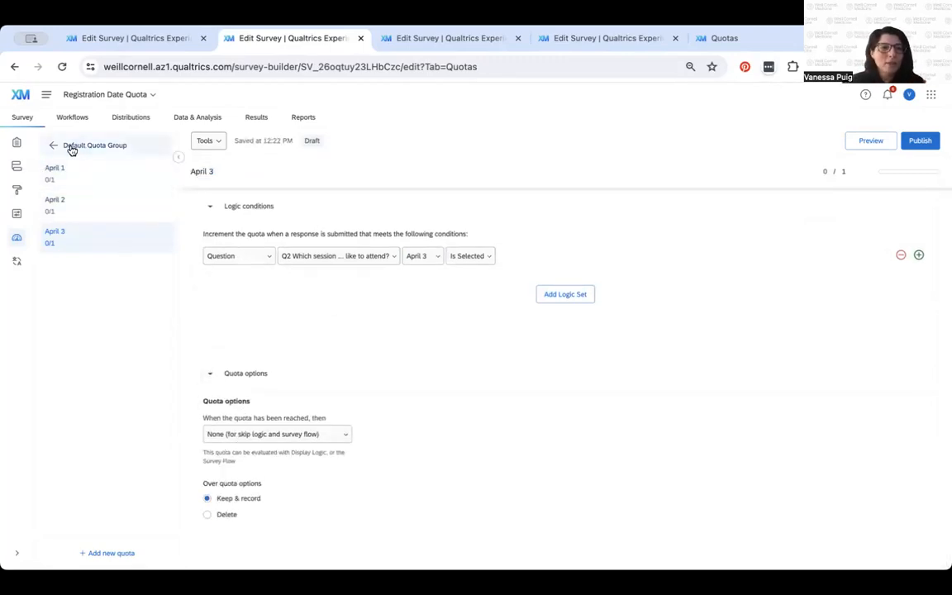
# Open the choice display logic for the April 1 choice of Q2, "Which session would you like to attend?", in the survey builder.
pyautogui.click(18, 144)
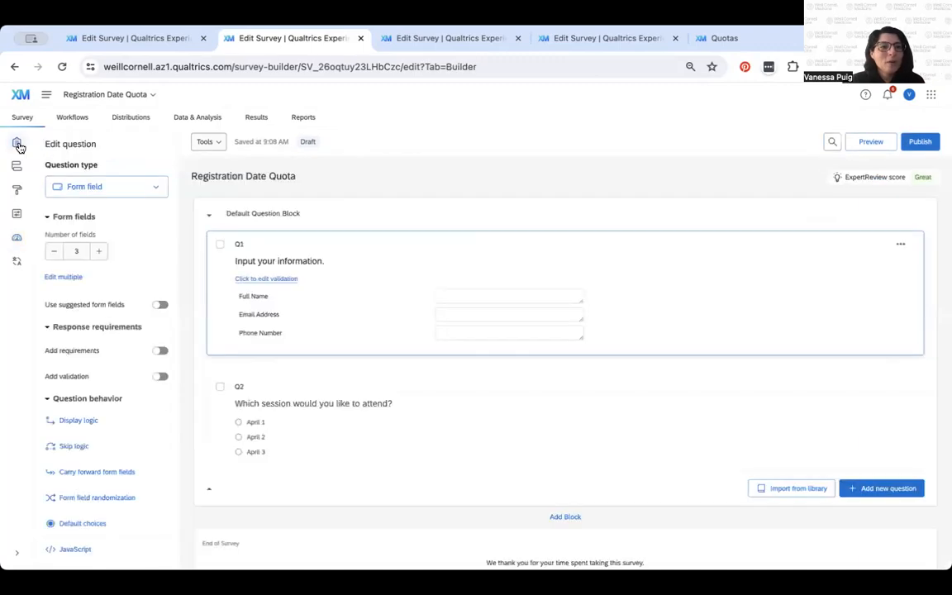
pyautogui.scroll(-2, 369, 347)
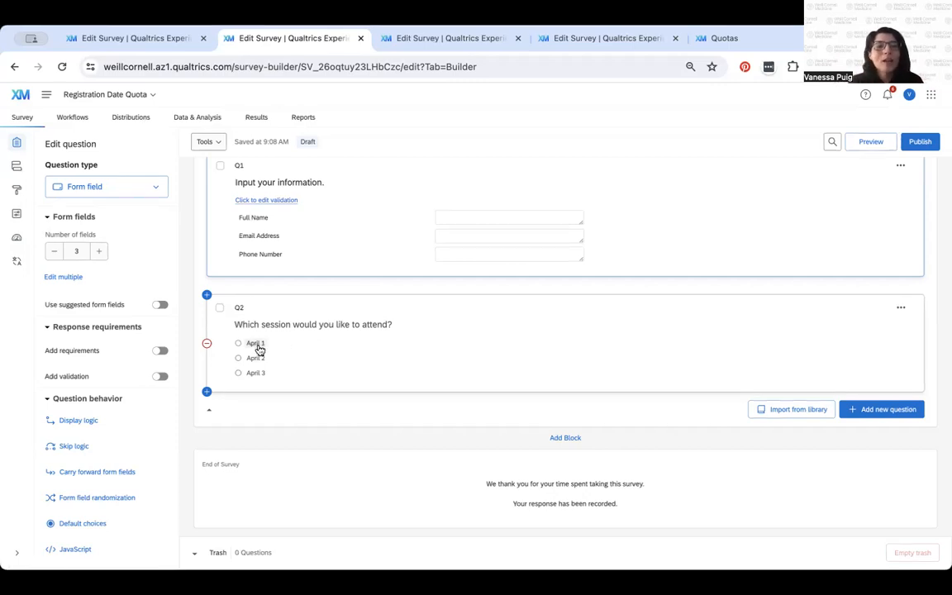
pyautogui.click(257, 344)
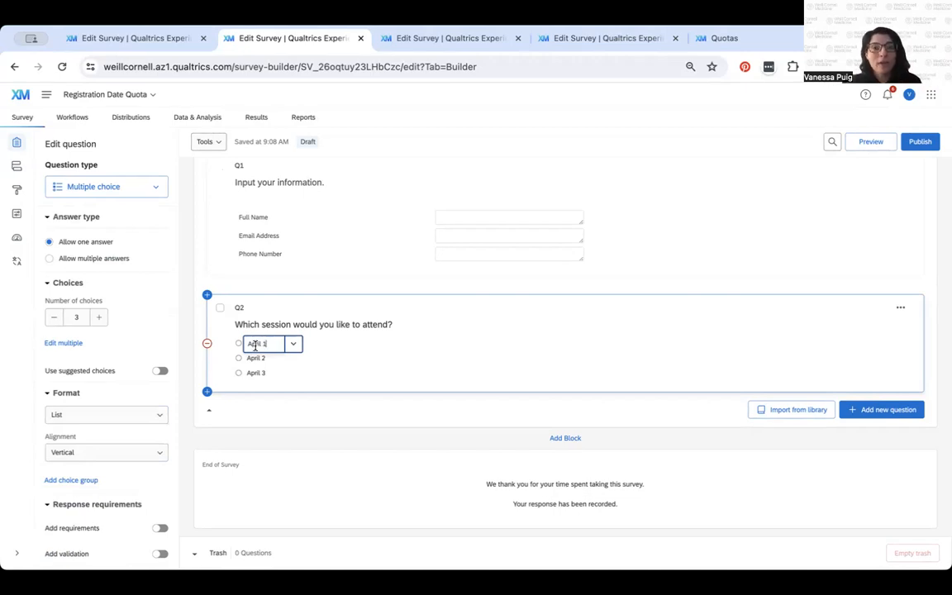
pyautogui.click(295, 347)
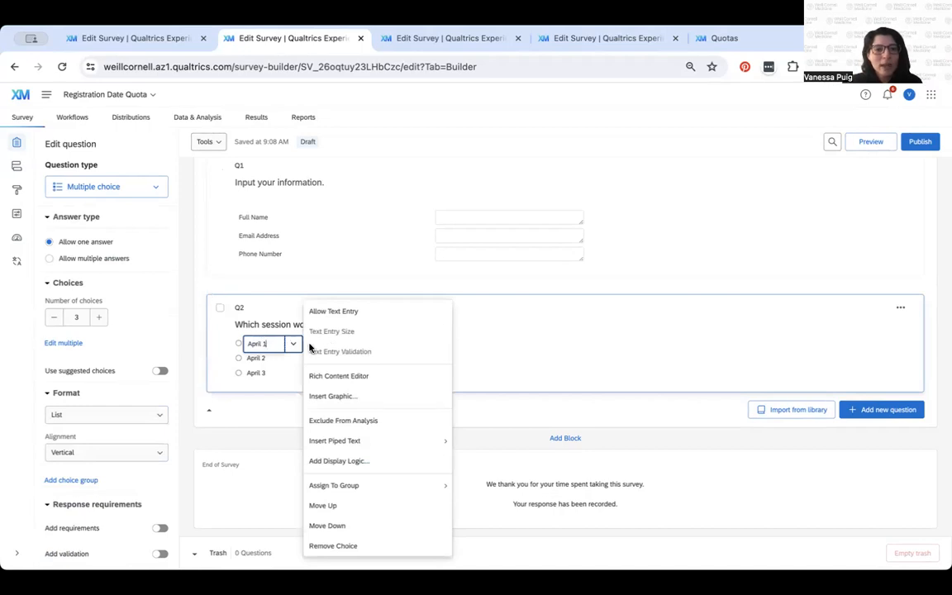
pyautogui.click(360, 467)
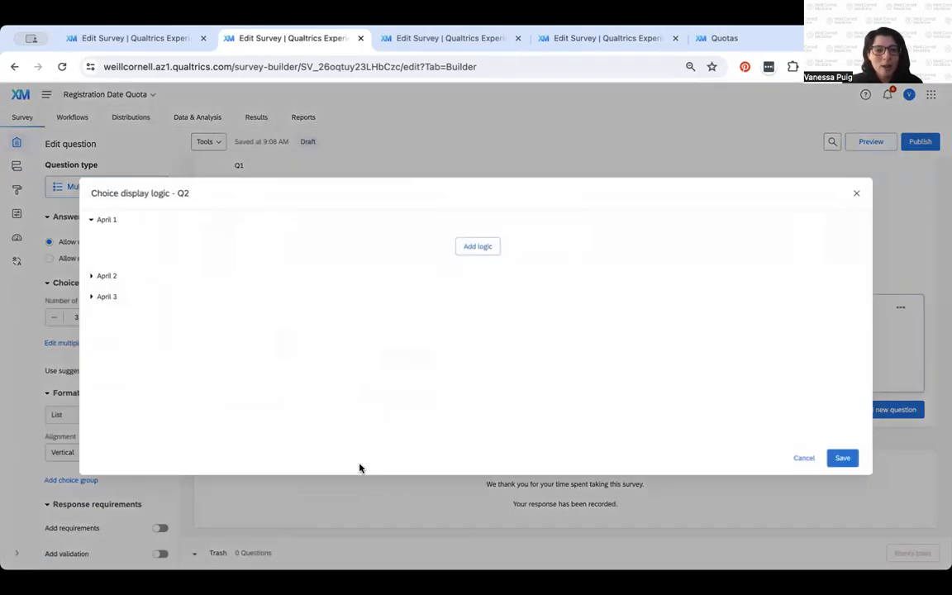
# Add display logic to the April 1 choice so it shows only if the April 1 quota Has Not Been Met.
pyautogui.click(475, 246)
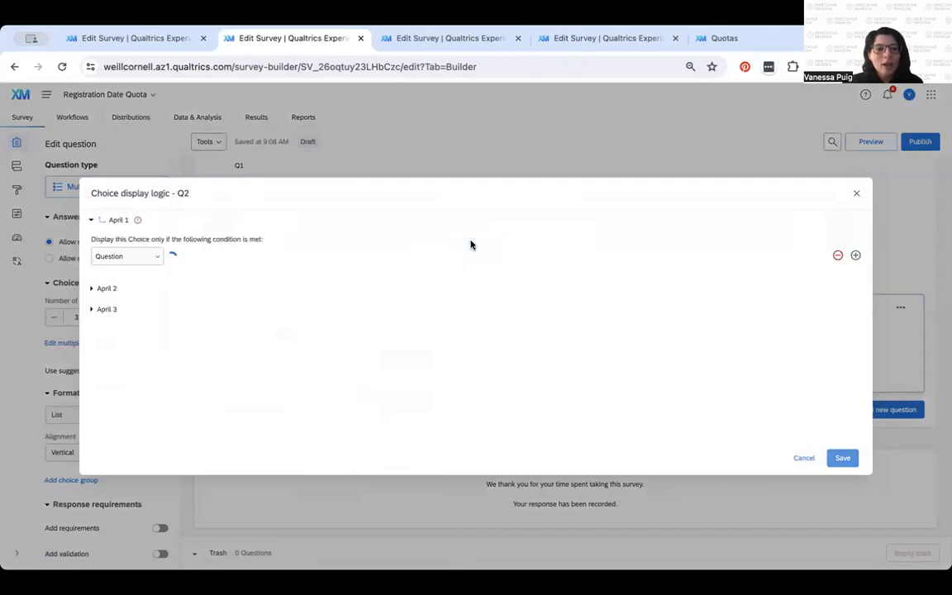
pyautogui.click(154, 256)
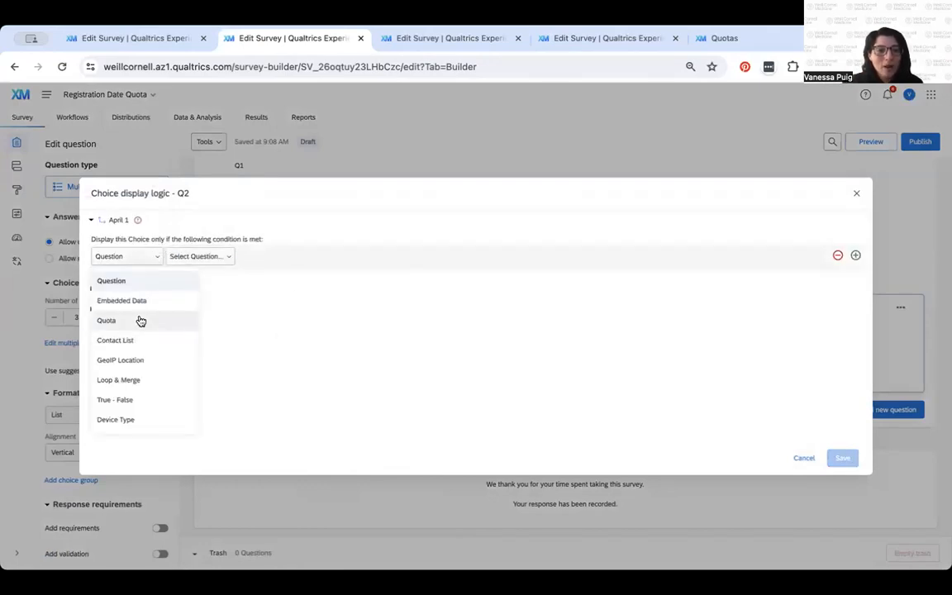
pyautogui.click(107, 320)
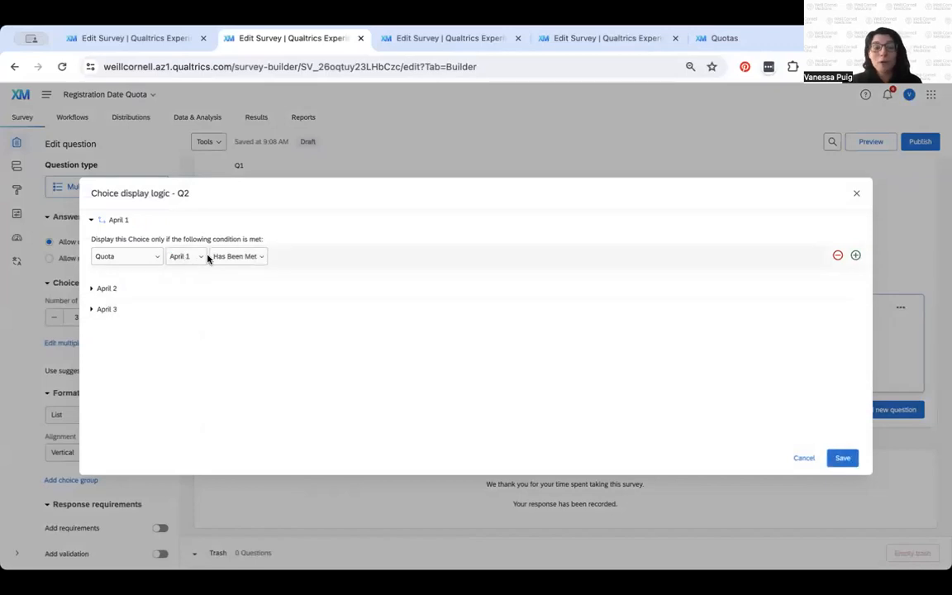
pyautogui.click(232, 256)
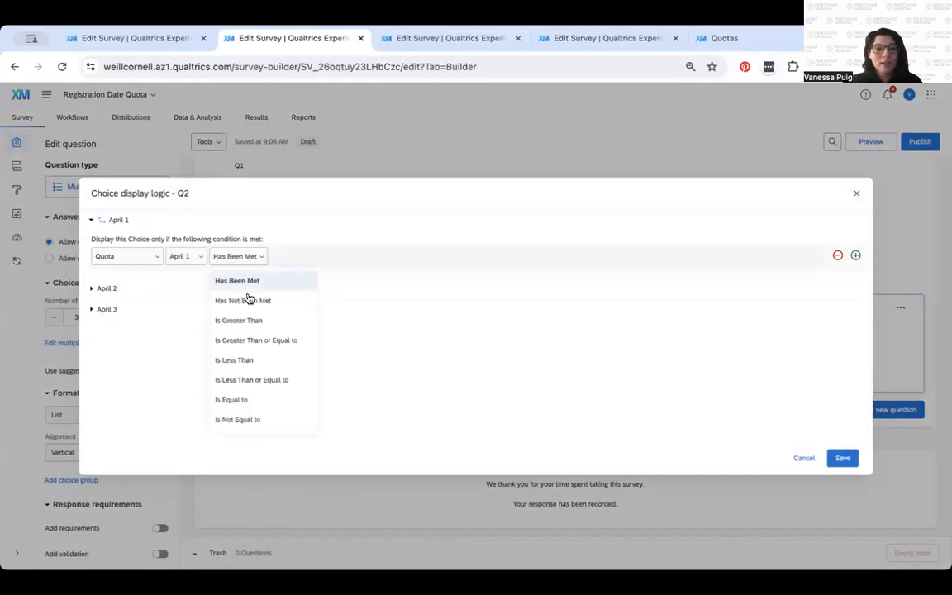
pyautogui.click(248, 259)
pyautogui.click(247, 258)
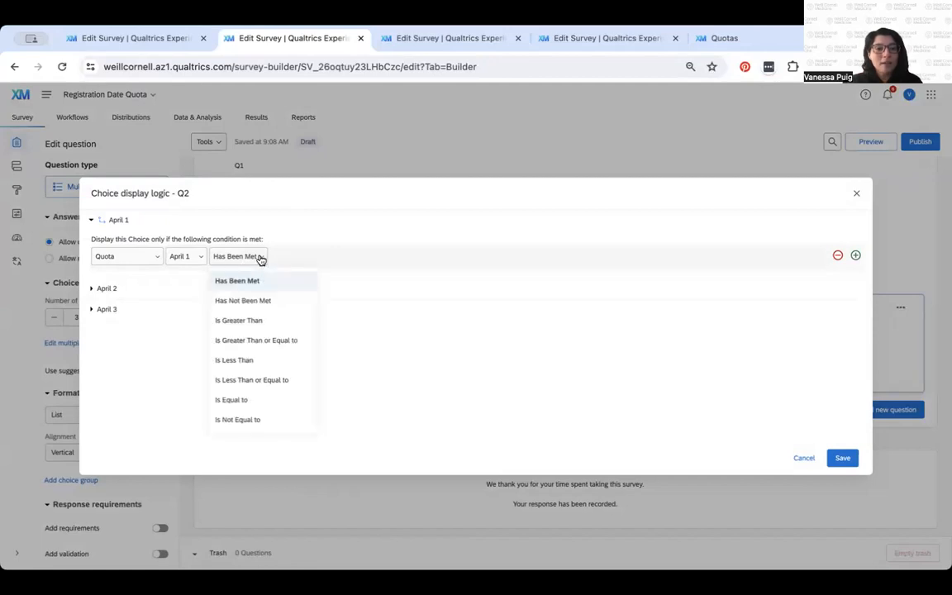
pyautogui.click(259, 302)
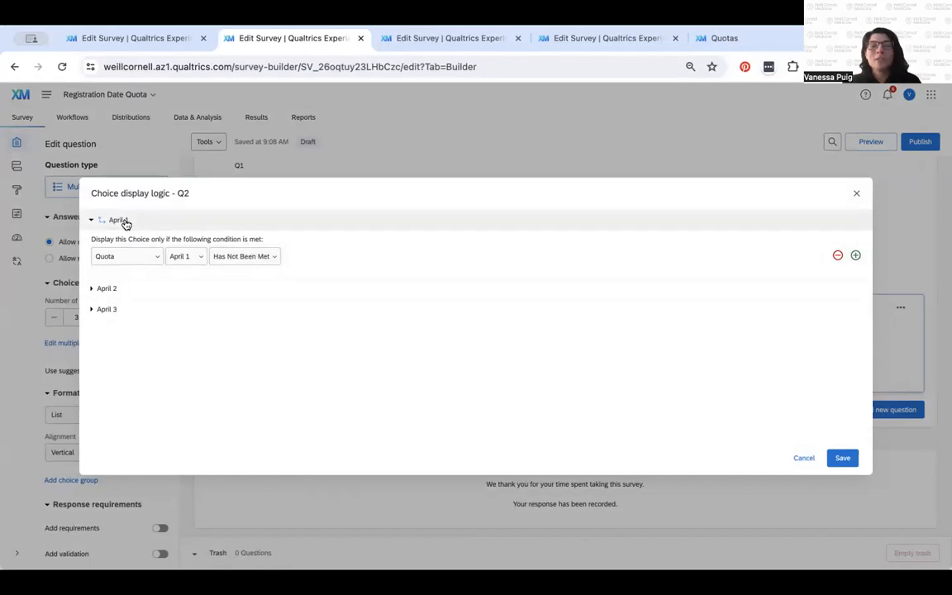
# Add display logic to the April 2 choice so it shows only if the April 2 quota Has Not Been Met.
pyautogui.click(107, 288)
pyautogui.click(478, 315)
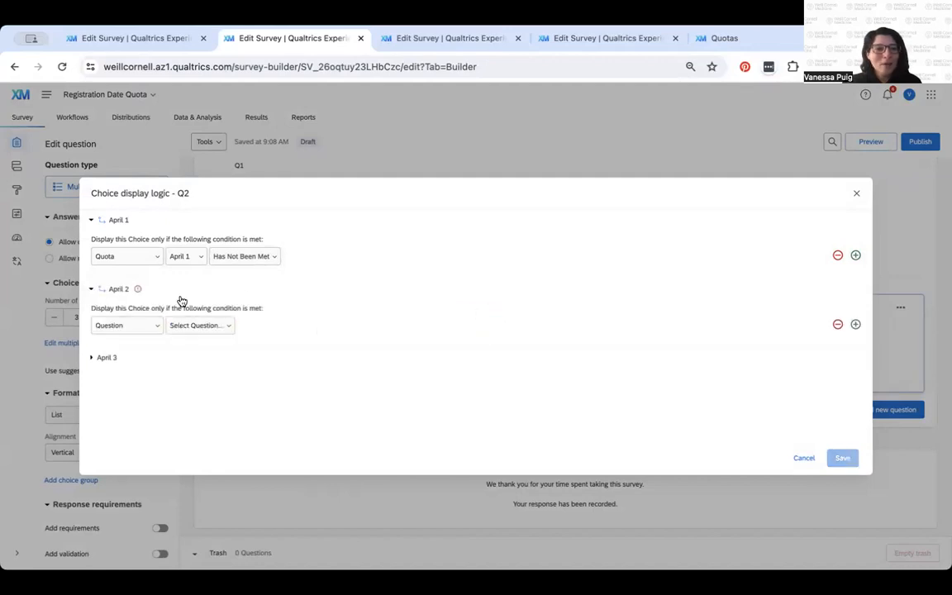
pyautogui.click(132, 324)
pyautogui.click(132, 390)
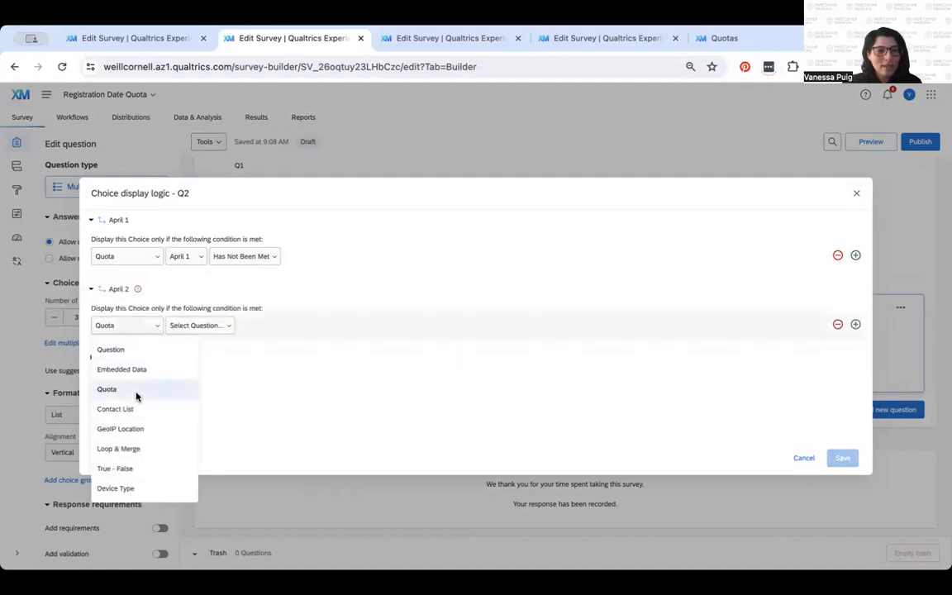
pyautogui.click(189, 326)
pyautogui.click(193, 368)
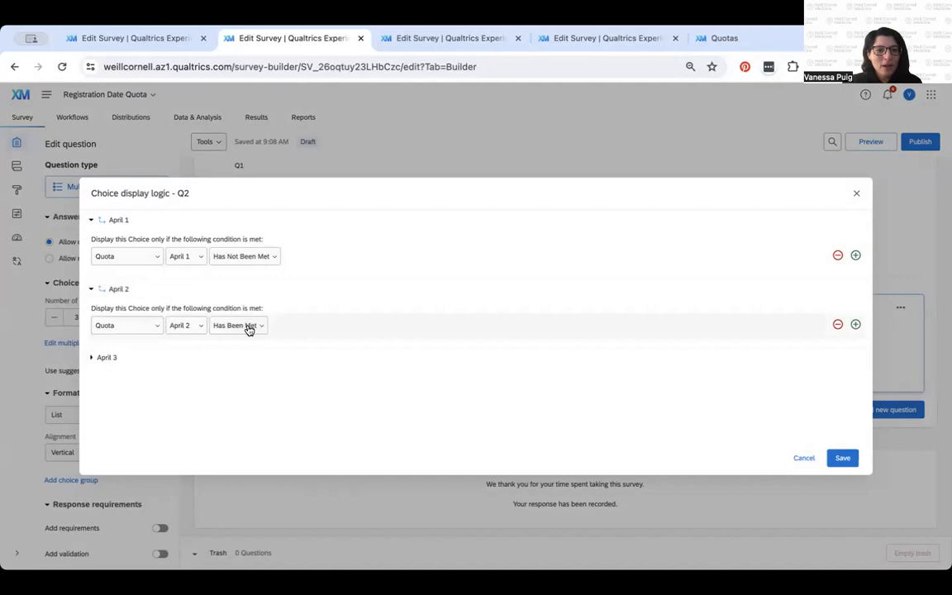
pyautogui.click(249, 327)
pyautogui.click(261, 373)
# Add display logic showing the April 3 choice only if the April 3 quota Has Not Been Met, and save the choice logic.
pyautogui.click(93, 357)
pyautogui.click(471, 384)
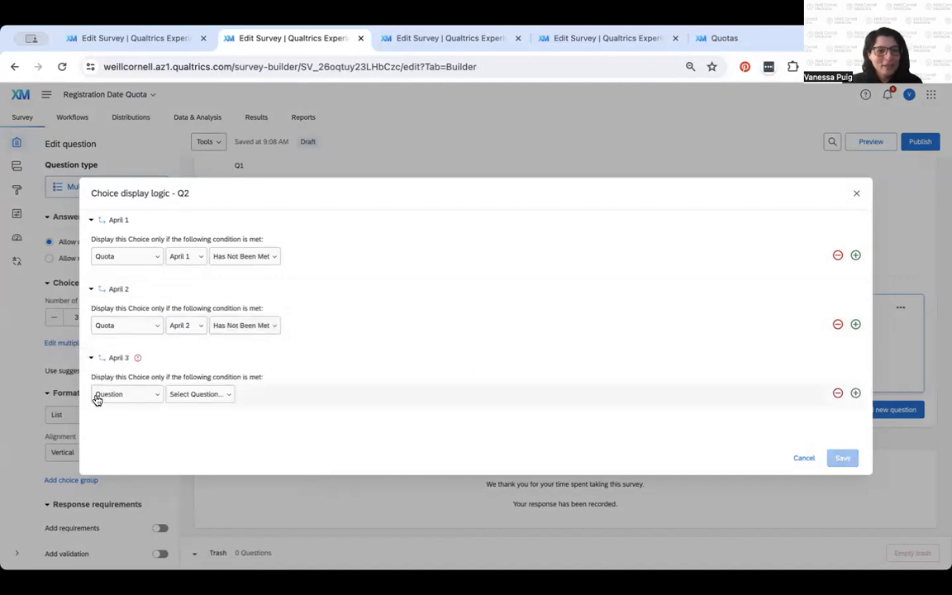
pyautogui.click(99, 395)
pyautogui.click(132, 277)
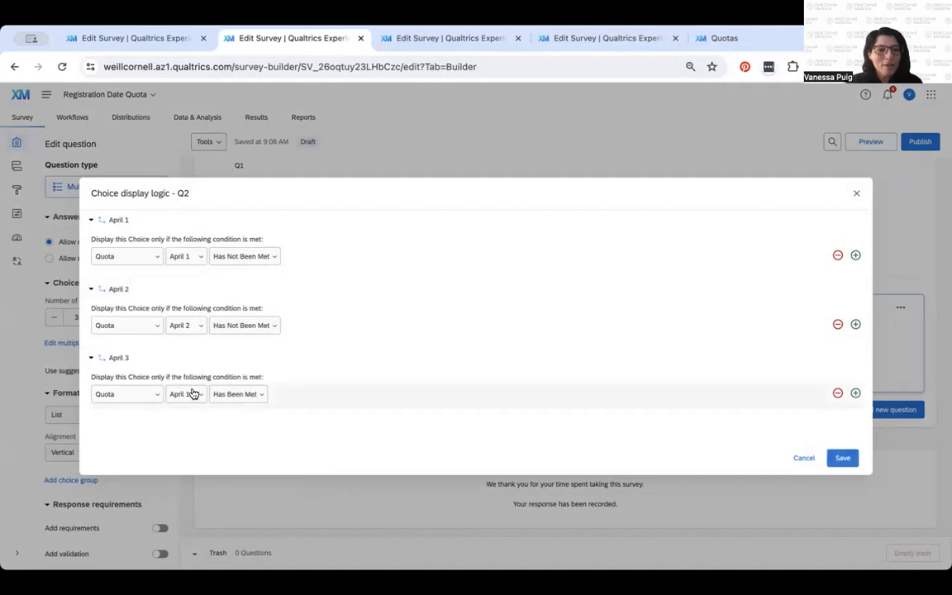
pyautogui.click(186, 394)
pyautogui.click(197, 458)
pyautogui.click(235, 395)
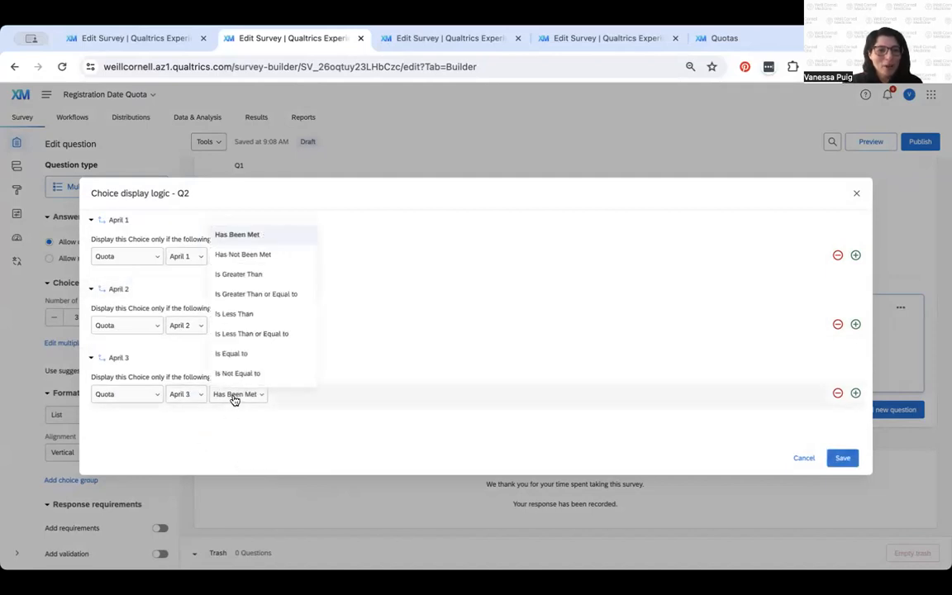
pyautogui.click(246, 255)
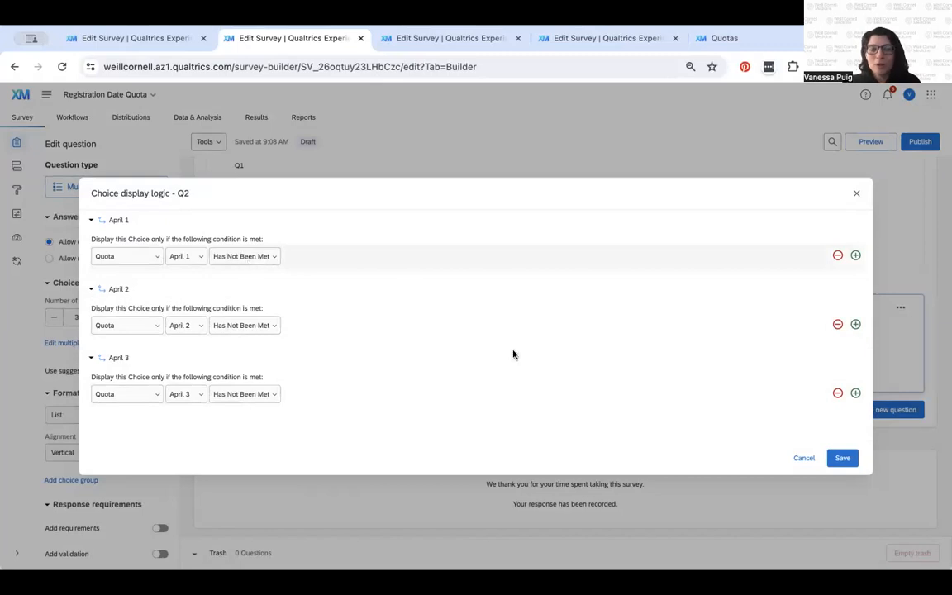
pyautogui.click(842, 459)
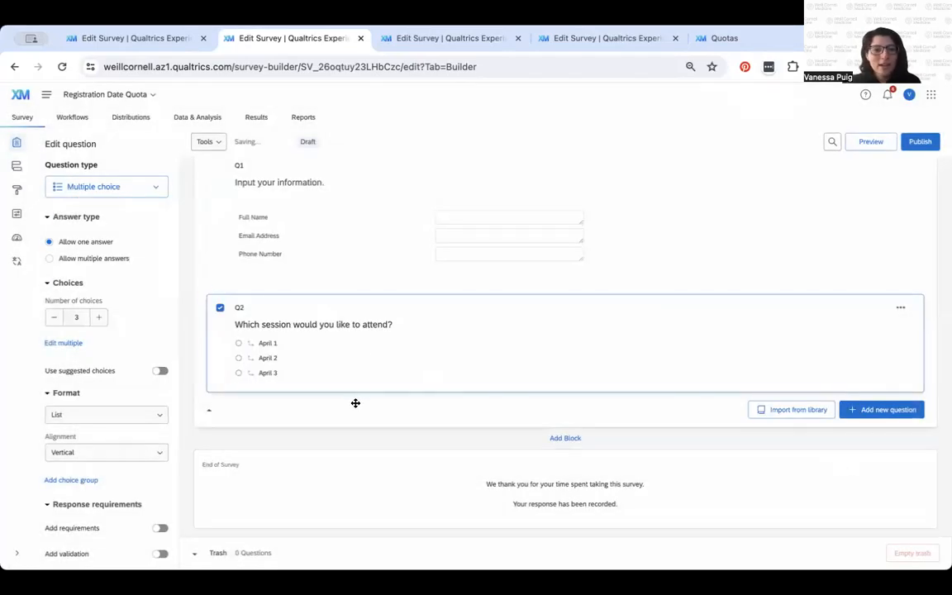
# Preview the survey, submit a test response choosing April 1, restart it to check the offered sessions, and close the preview.
pyautogui.click(863, 144)
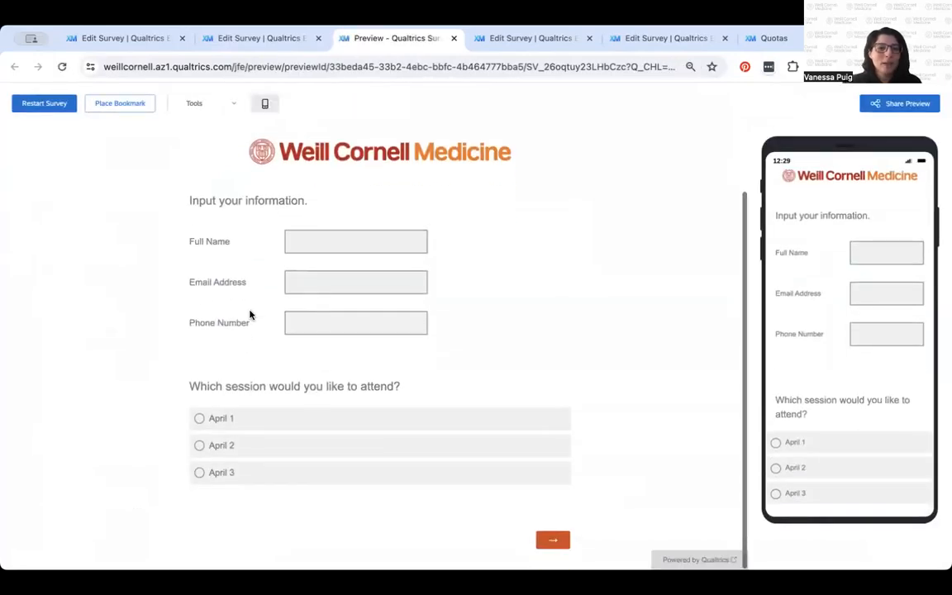
pyautogui.click(199, 418)
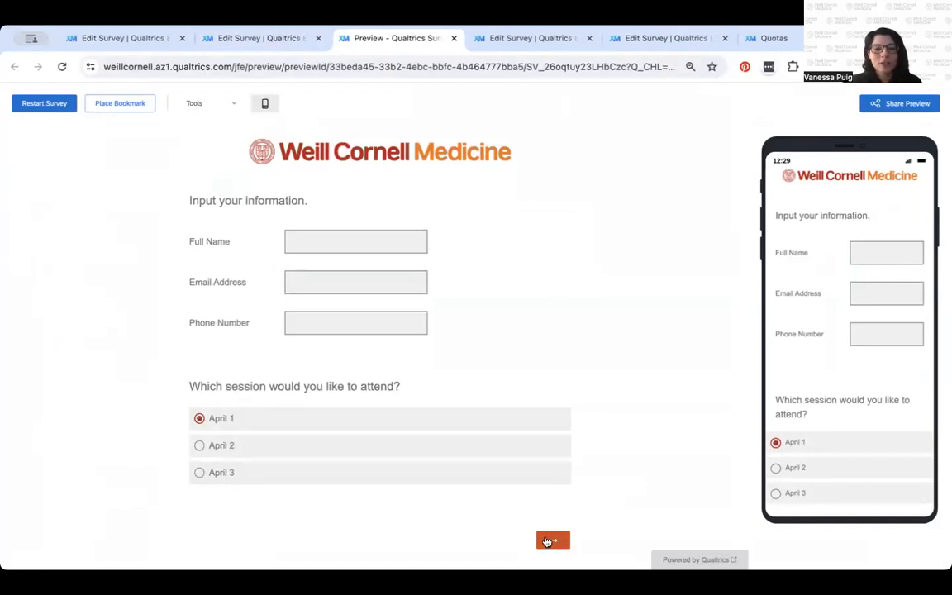
pyautogui.click(544, 540)
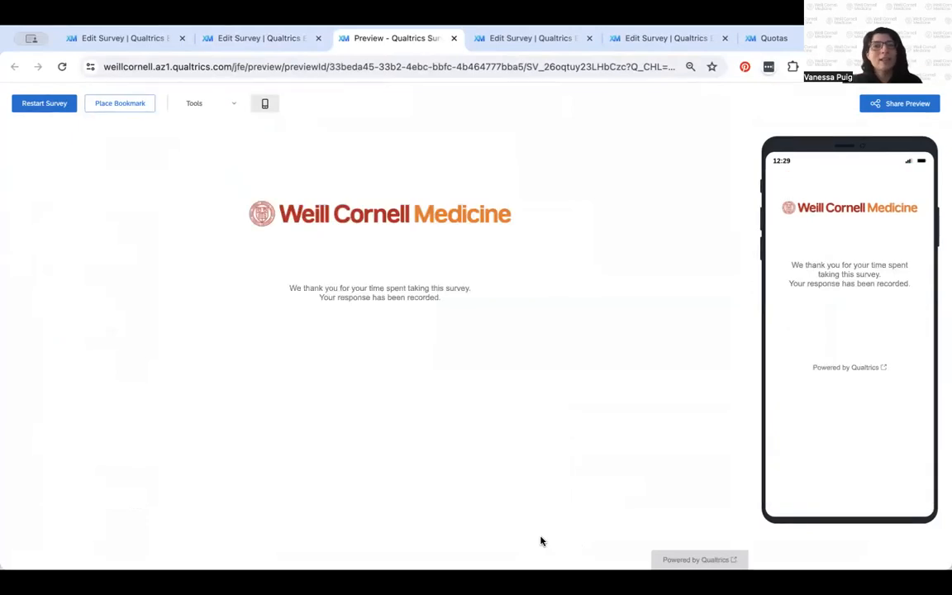
pyautogui.click(43, 105)
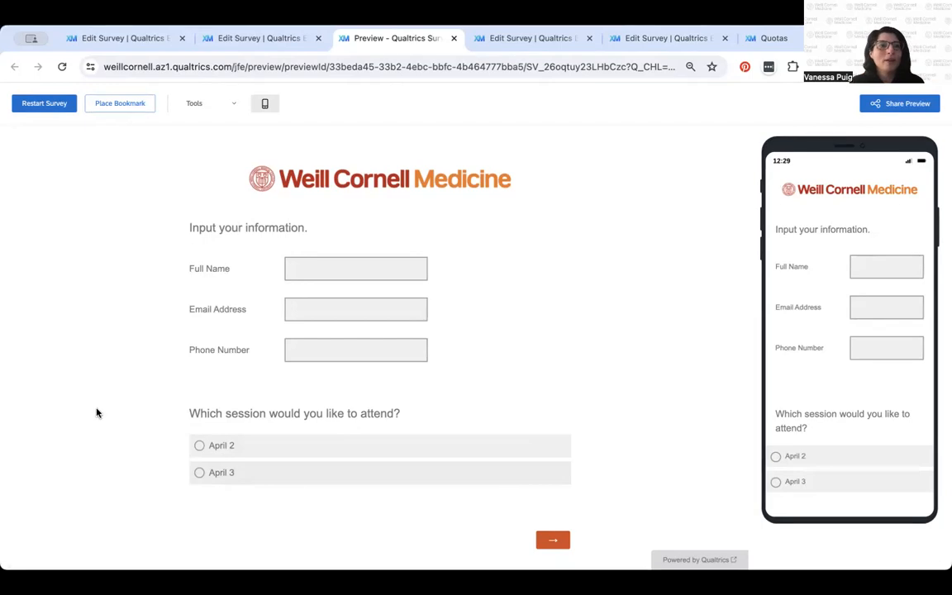
pyautogui.click(453, 39)
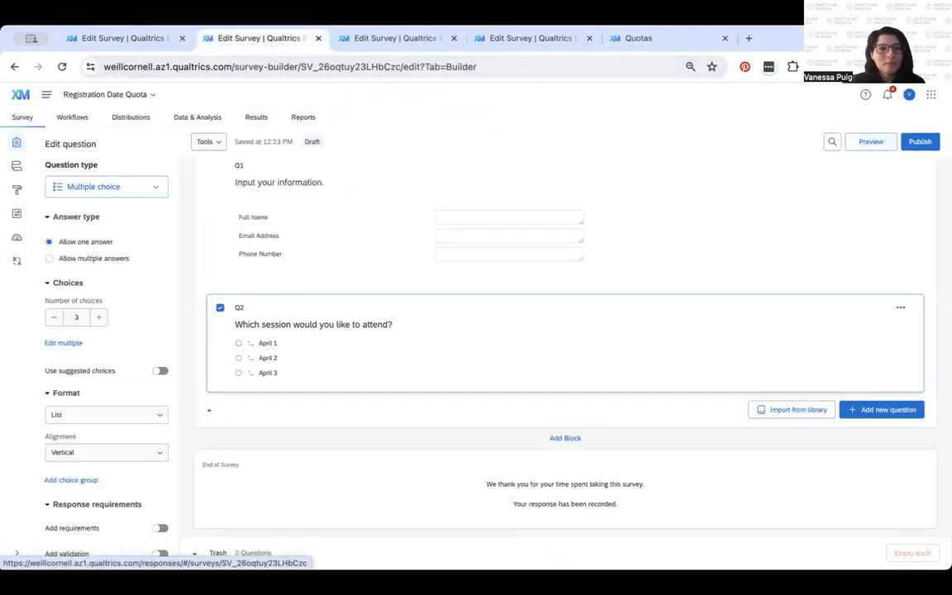
# Switch to the Cross Logic Quota Test survey and review its NYC residency, age and marital status questions in the builder.
pyautogui.click(385, 40)
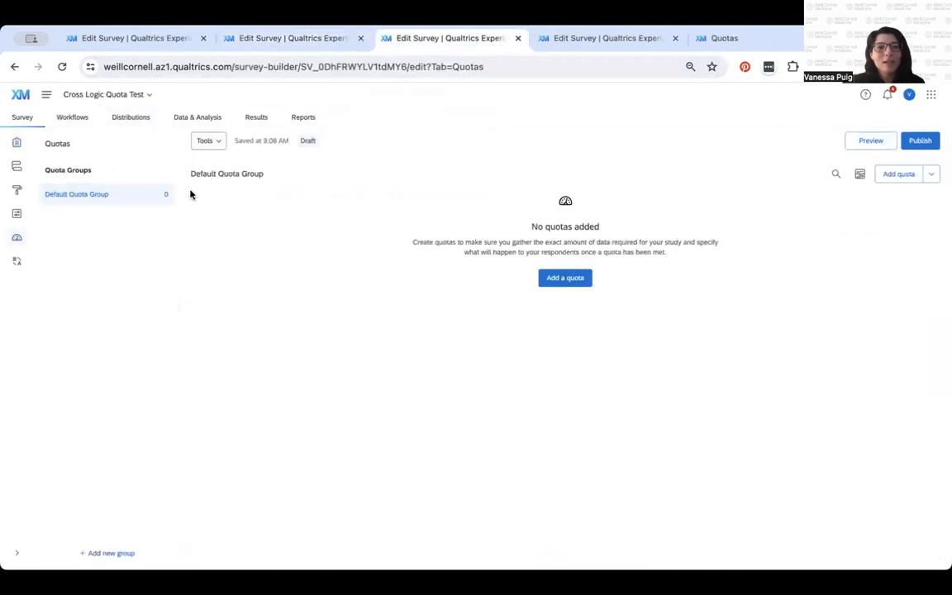
pyautogui.click(17, 147)
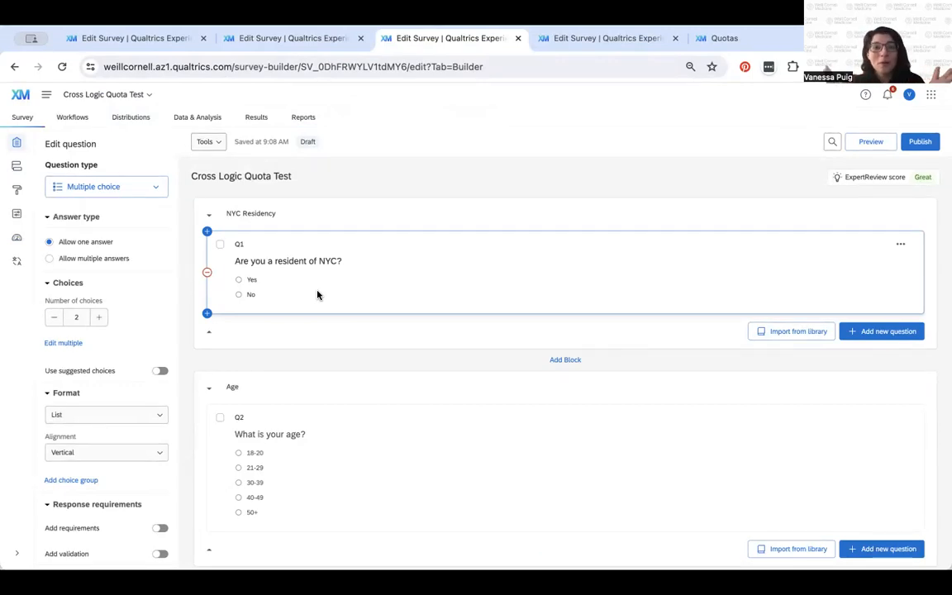
pyautogui.scroll(-3, 295, 285)
pyautogui.scroll(3, 293, 280)
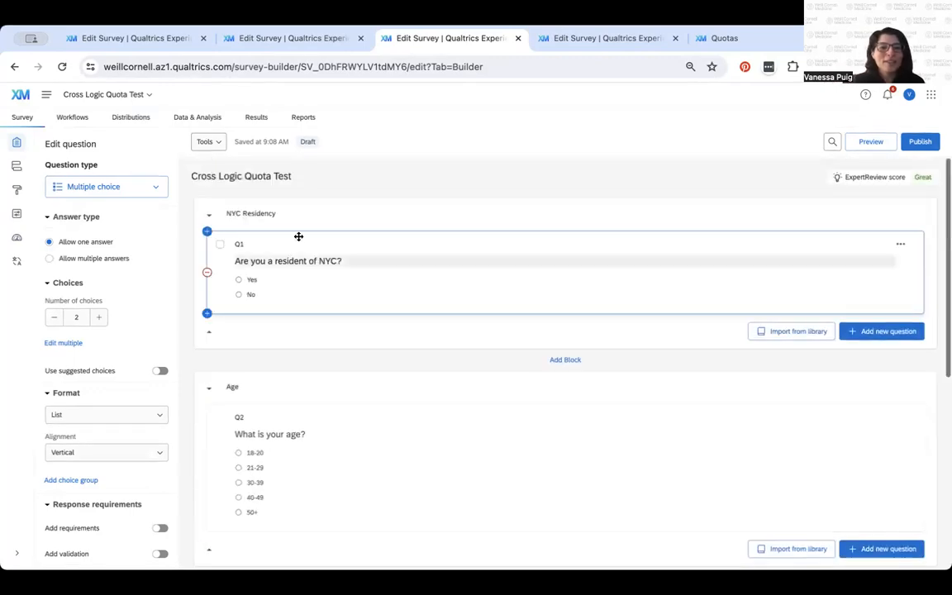
pyautogui.scroll(-1, 297, 238)
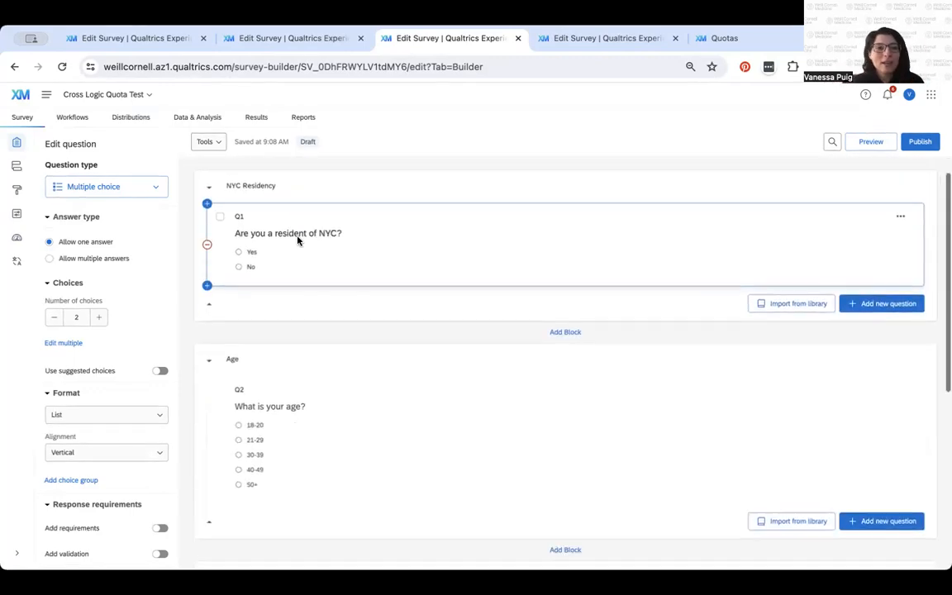
pyautogui.scroll(-1, 262, 232)
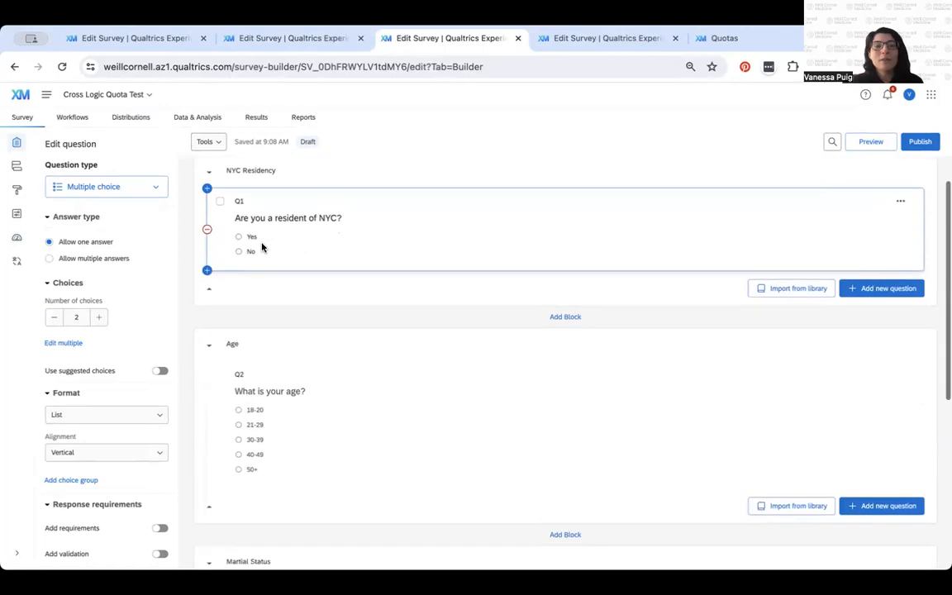
pyautogui.scroll(-3, 261, 249)
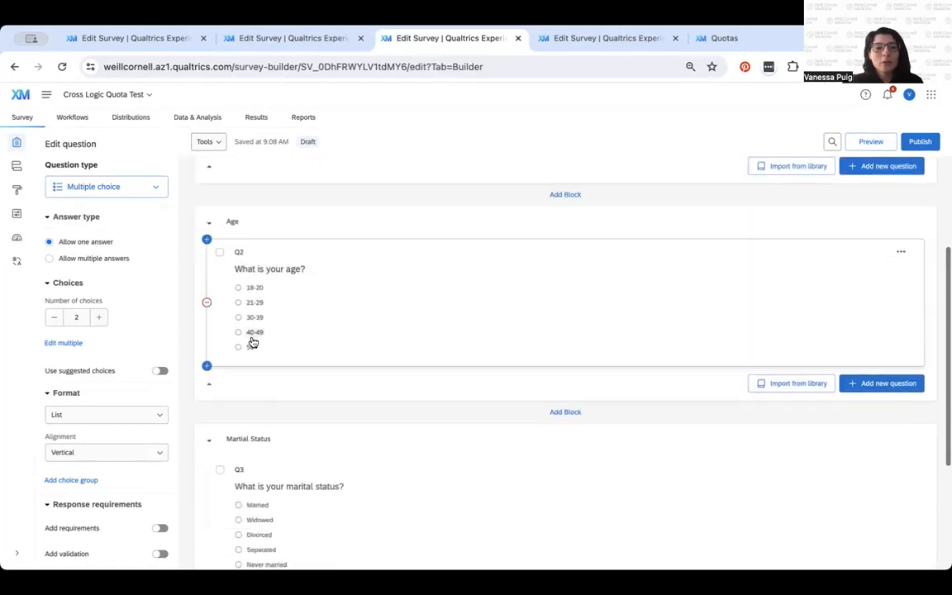
pyautogui.scroll(-3, 263, 330)
pyautogui.scroll(7, 268, 318)
pyautogui.click(268, 304)
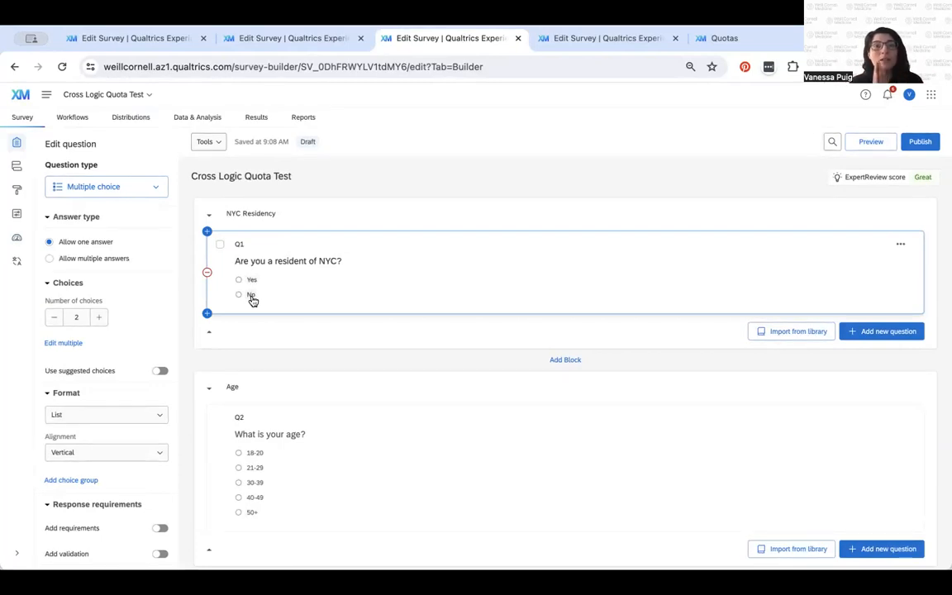
pyautogui.scroll(-3, 253, 297)
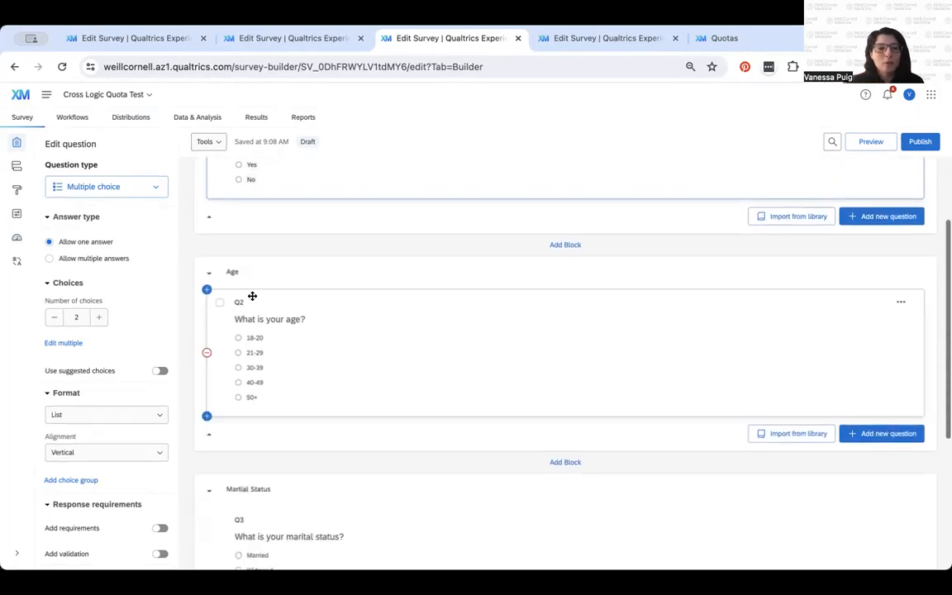
pyautogui.scroll(2, 278, 274)
pyautogui.click(266, 218)
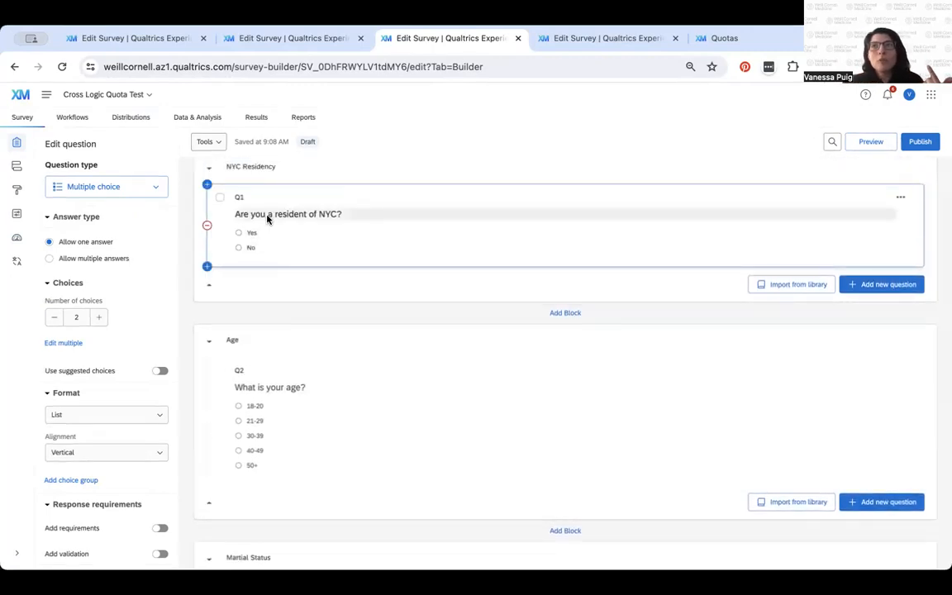
pyautogui.click(251, 234)
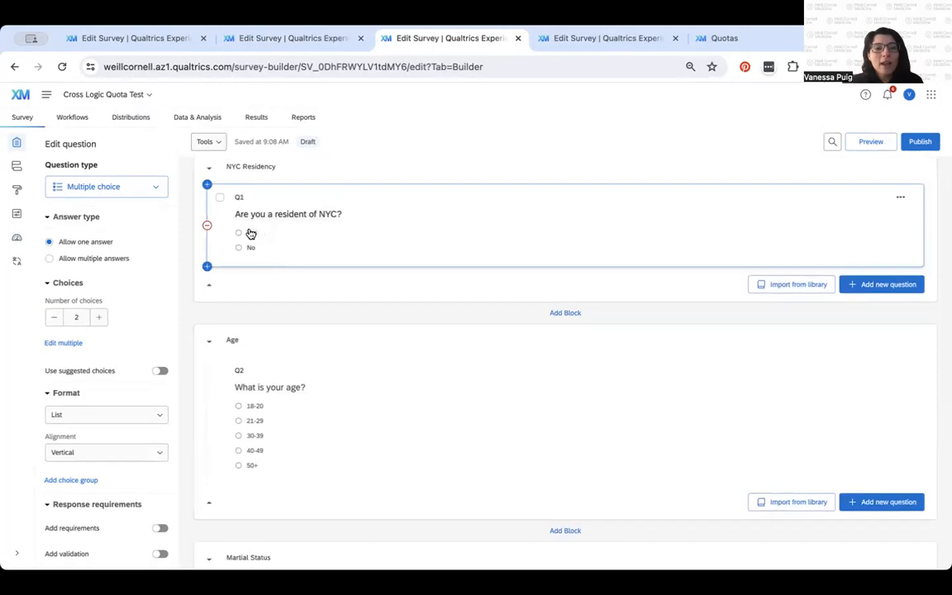
pyautogui.scroll(-3, 253, 237)
pyautogui.click(263, 306)
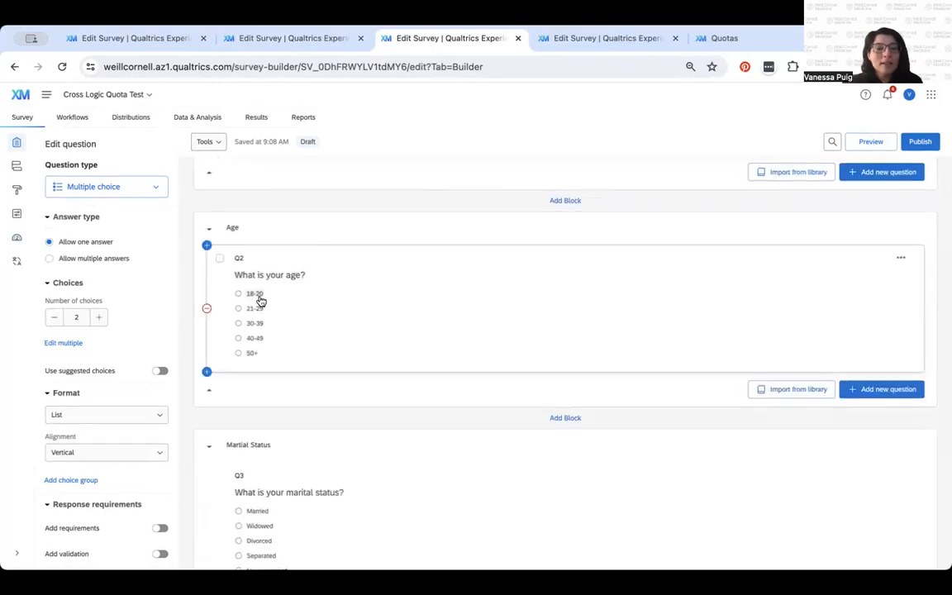
# Review the answer choices of the NYC residency, age and marital status questions.
pyautogui.scroll(-3, 260, 302)
pyautogui.click(261, 378)
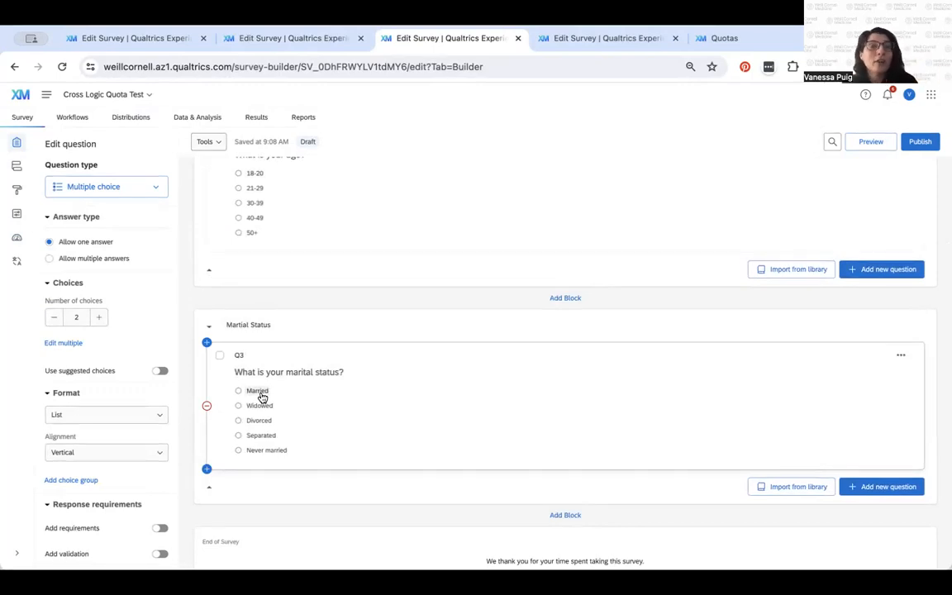
pyautogui.scroll(6, 289, 344)
pyautogui.click(239, 229)
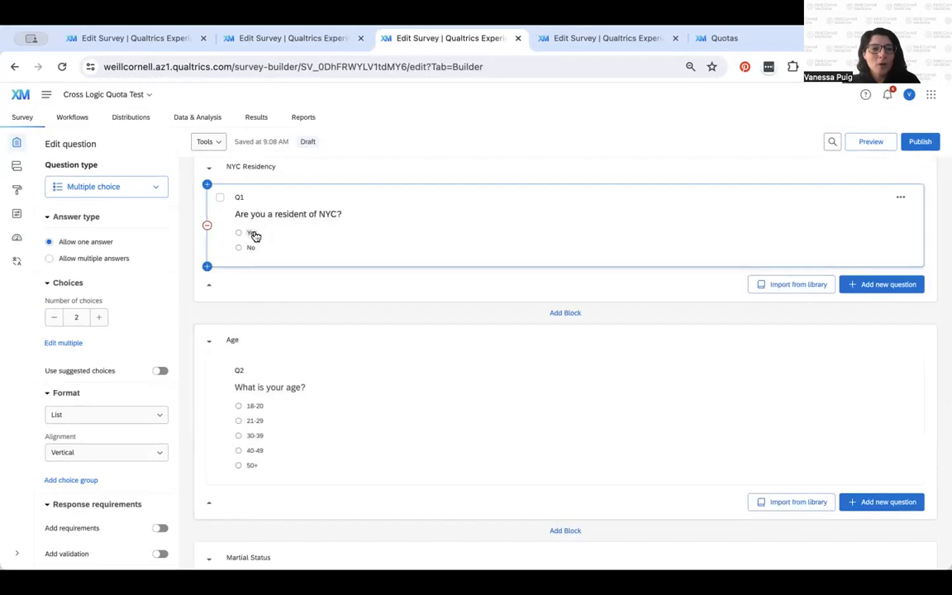
pyautogui.scroll(-2, 255, 283)
pyautogui.click(257, 312)
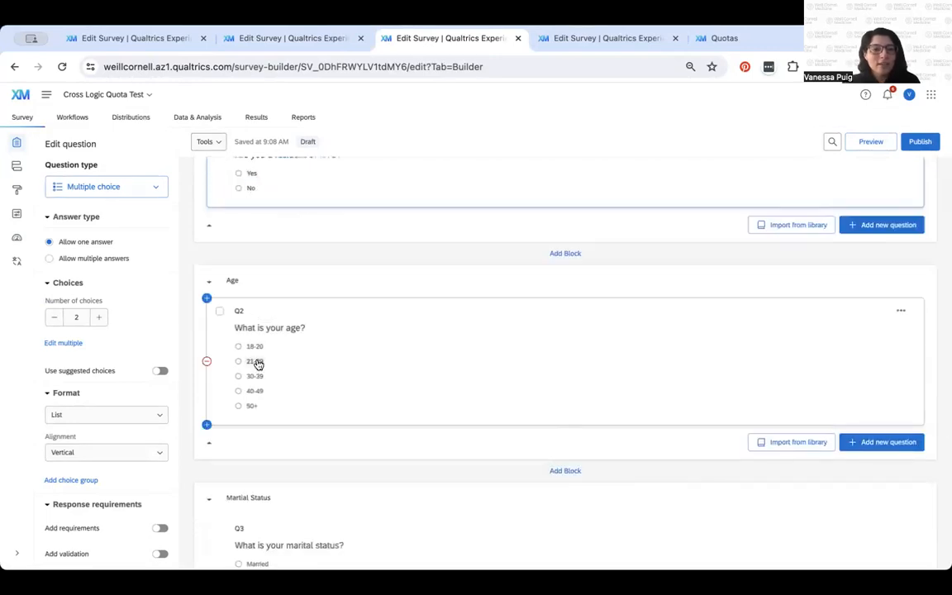
pyautogui.scroll(-5, 256, 372)
pyautogui.click(258, 399)
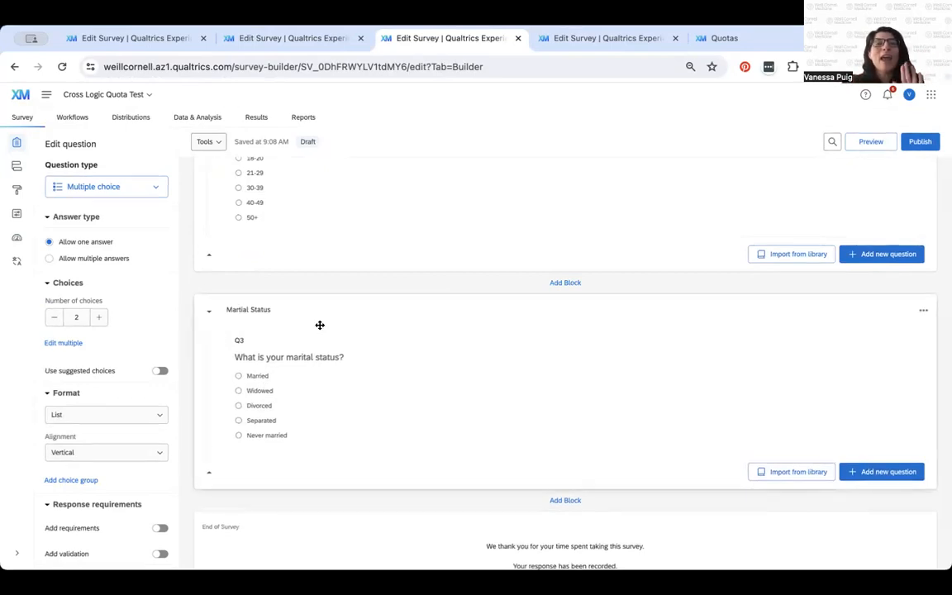
pyautogui.scroll(8, 319, 325)
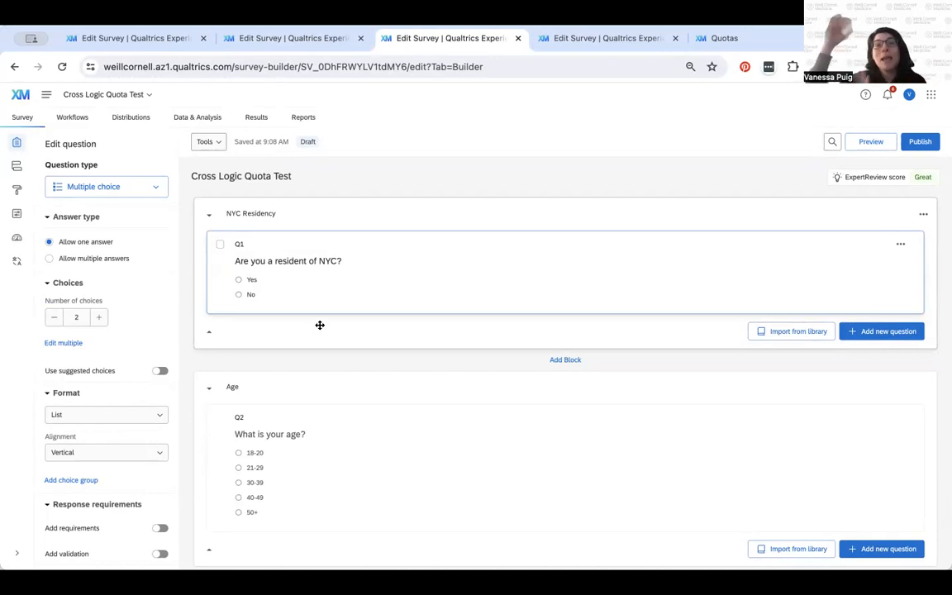
# Create a new cross logic quota in the Default Quota Group.
pyautogui.click(18, 240)
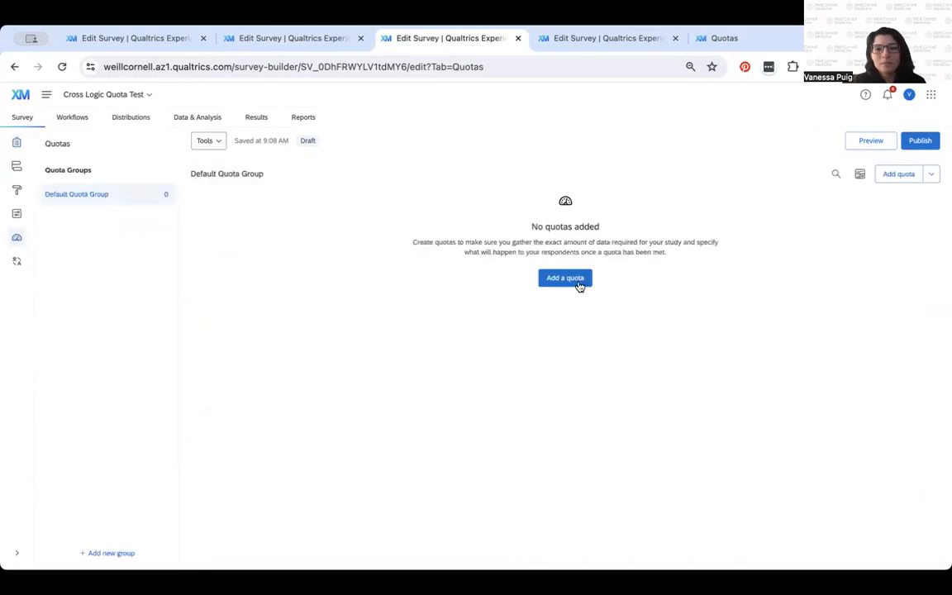
pyautogui.click(579, 284)
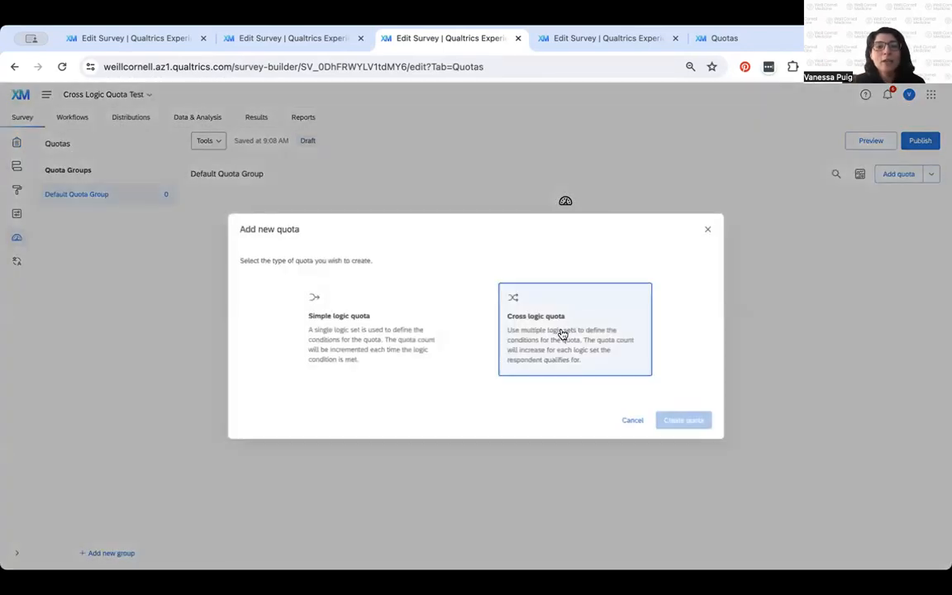
pyautogui.click(573, 311)
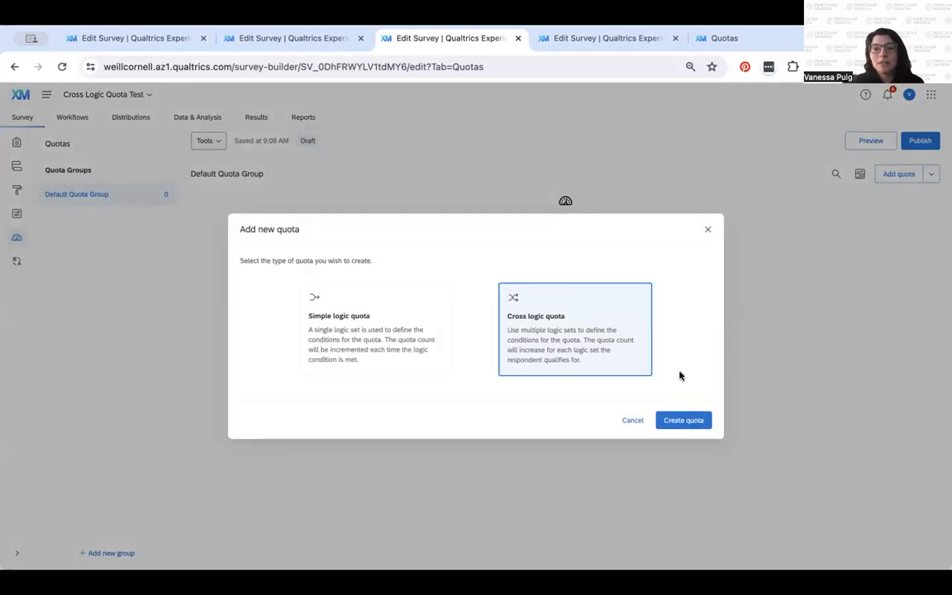
pyautogui.click(690, 420)
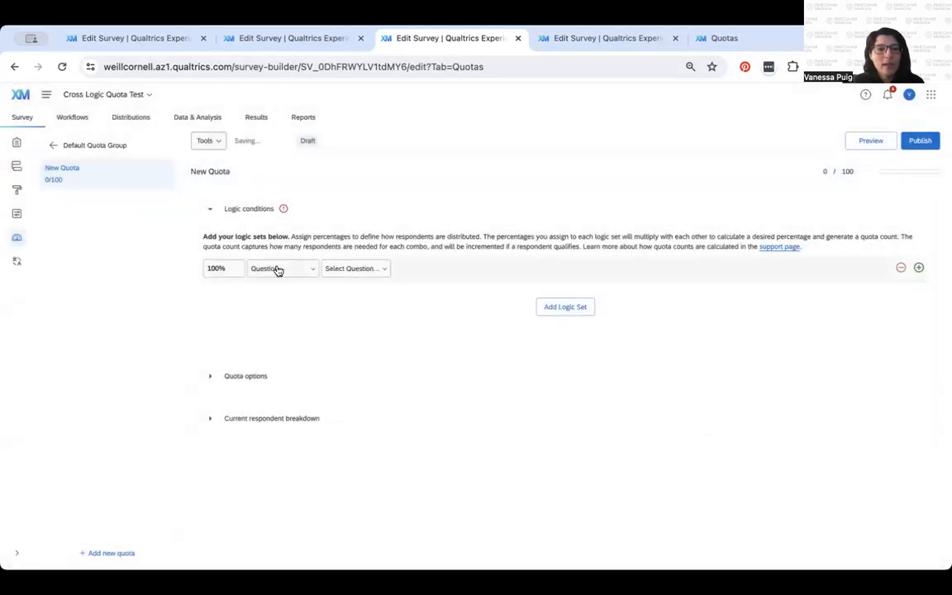
# Name the new quota Total Responses and set its target count to 1000.
pyautogui.click(212, 169)
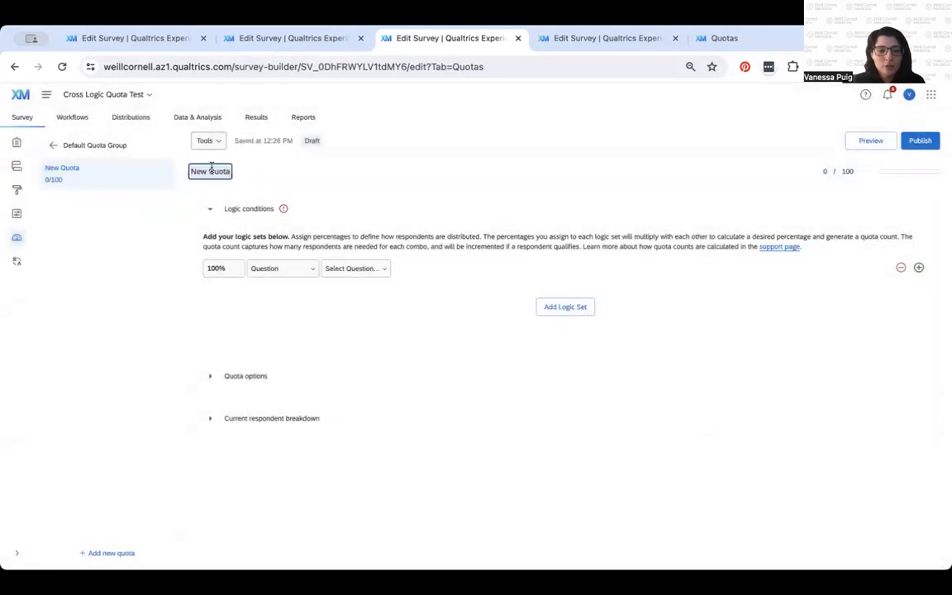
pyautogui.hotkey('ctrl', 'a')
pyautogui.press('BackSpace')
pyautogui.write('Total Responses')
pyautogui.click(844, 172)
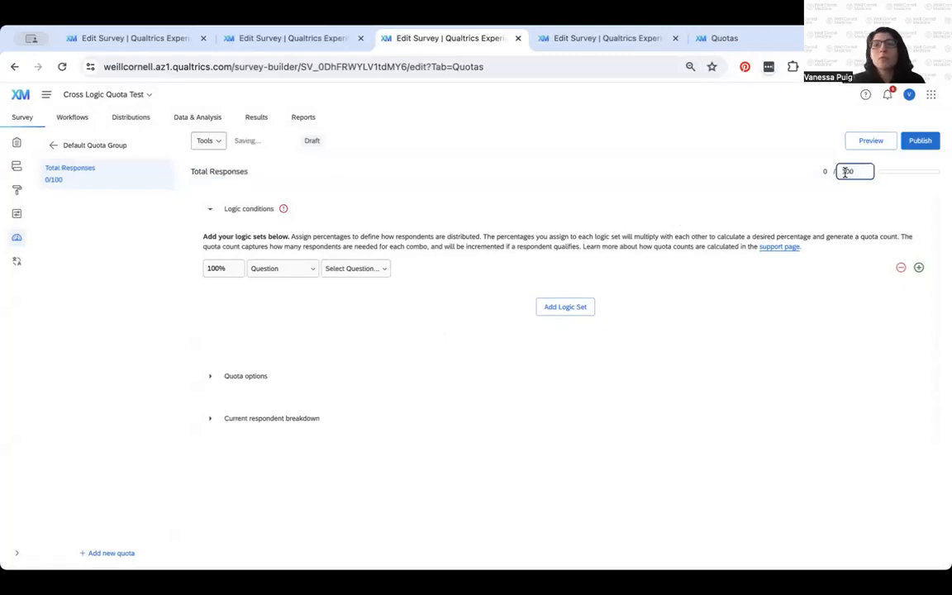
pyautogui.write('0')
pyautogui.click(594, 188)
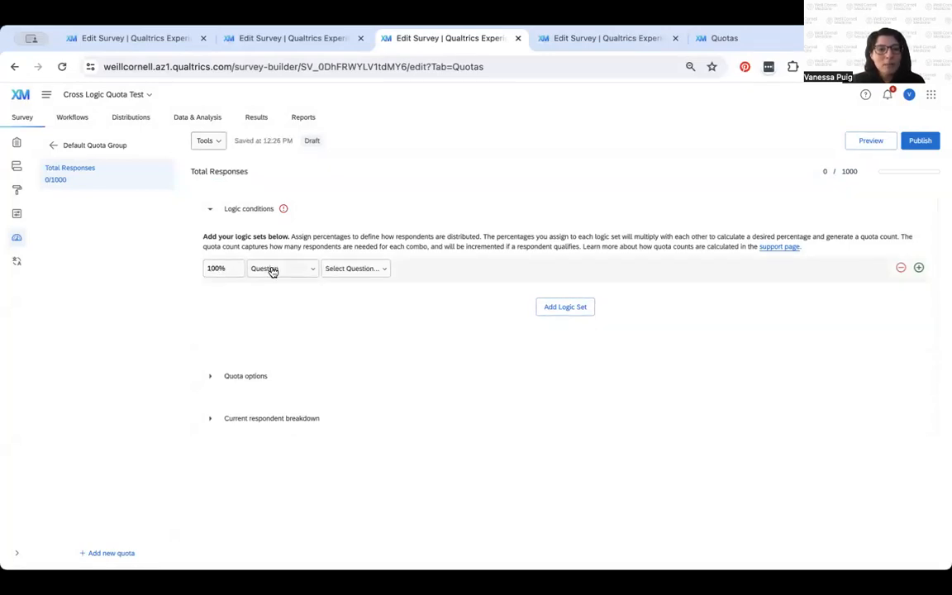
# Define the first logic set on Q1 Are you a resident of NYC?, with Yes selected at 50% and No selected at 50%.
pyautogui.click(306, 268)
pyautogui.click(355, 269)
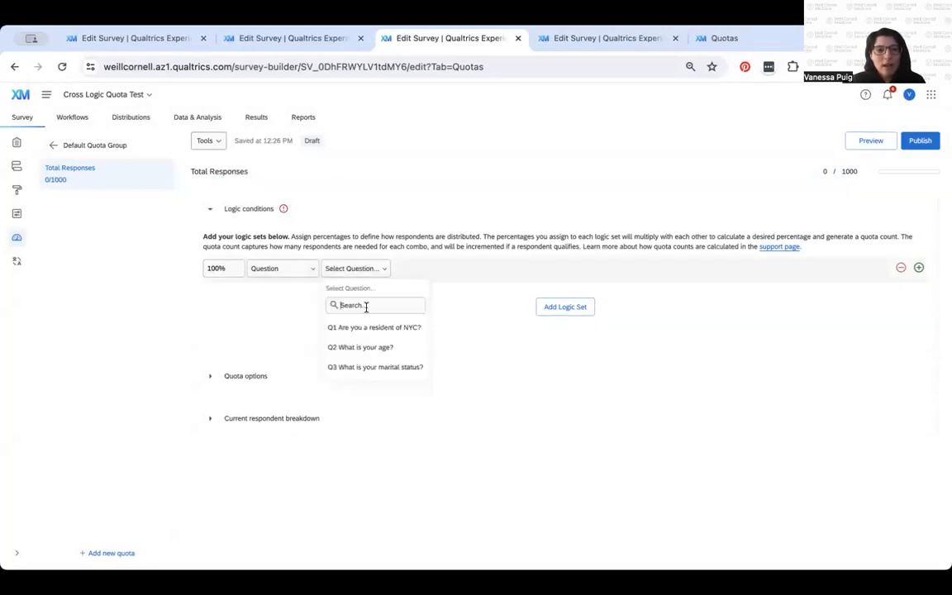
pyautogui.click(375, 329)
pyautogui.click(462, 269)
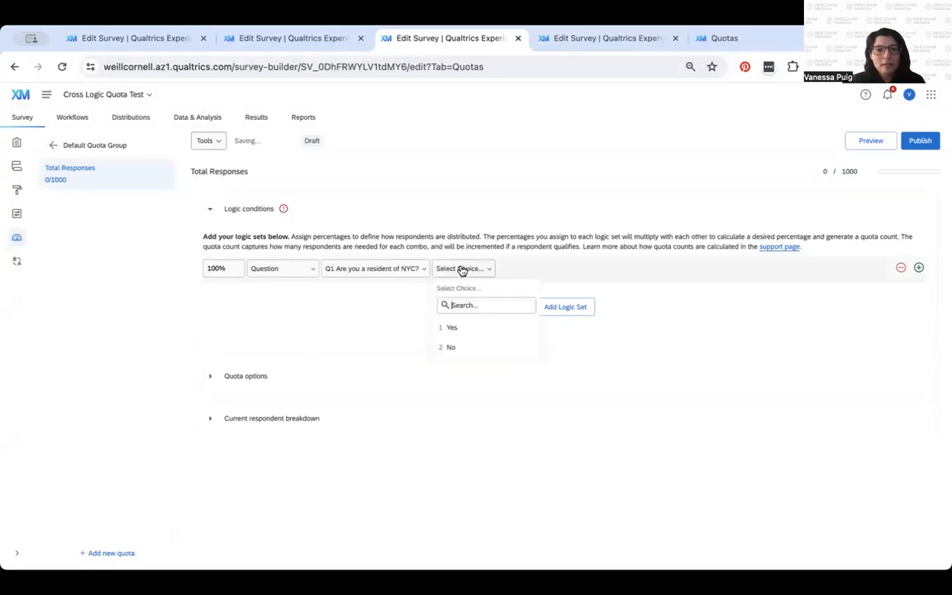
pyautogui.click(468, 327)
pyautogui.click(209, 268)
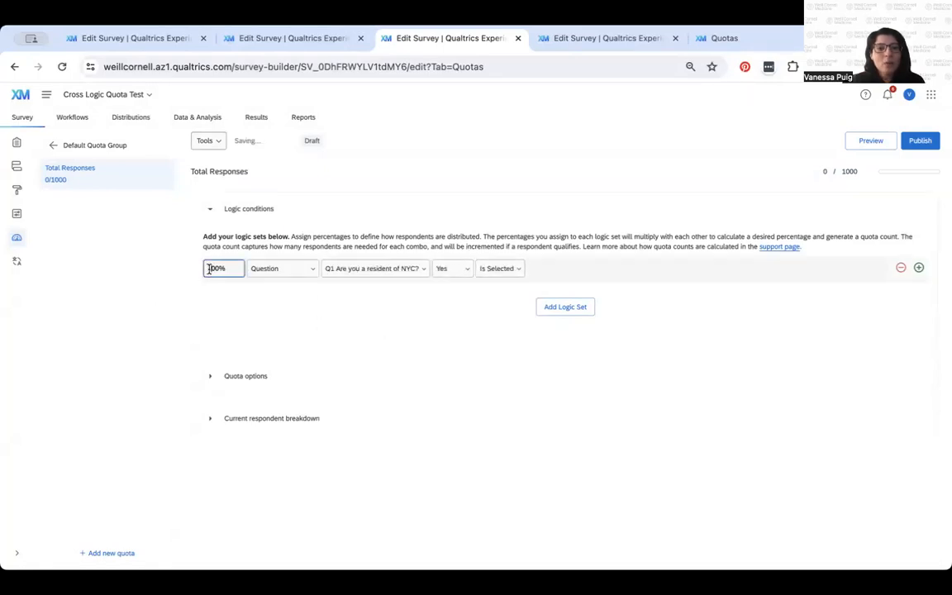
pyautogui.click(276, 293)
pyautogui.click(918, 268)
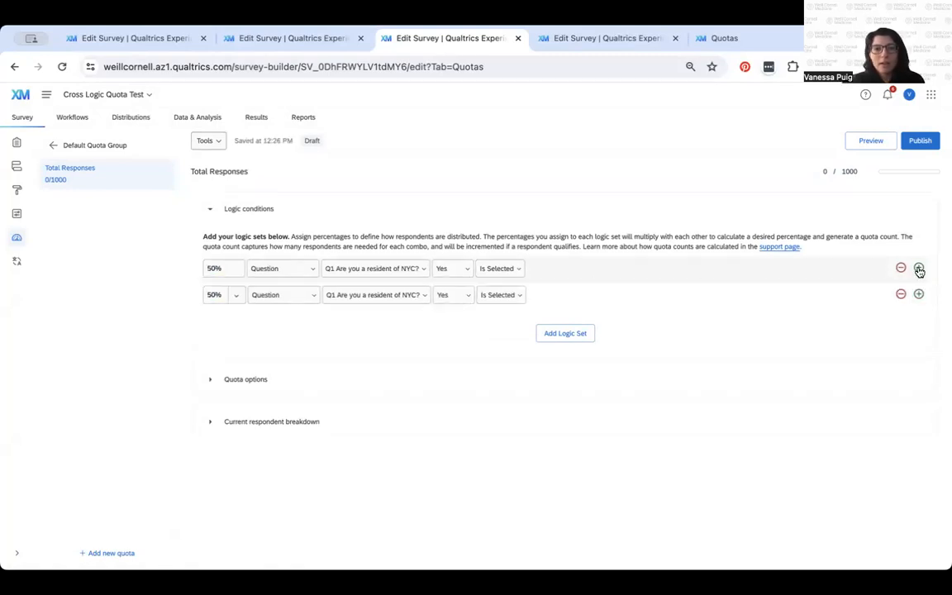
pyautogui.click(440, 301)
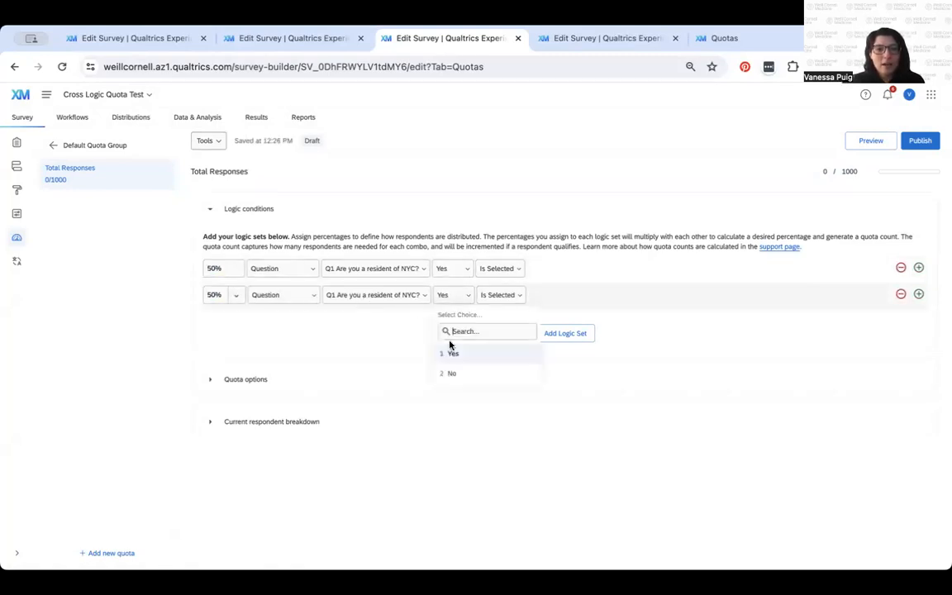
pyautogui.click(451, 373)
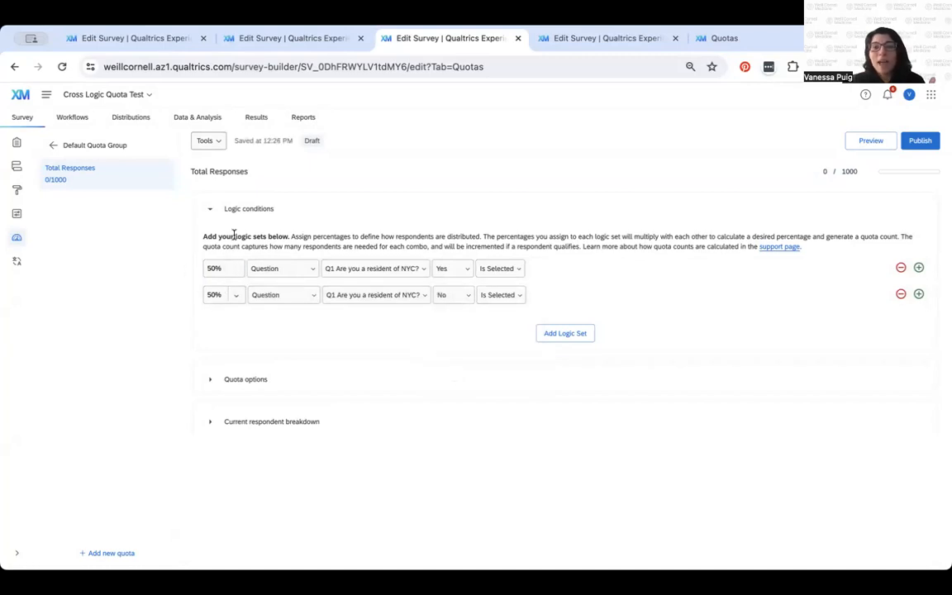
# Add a second logic set at 20% for Q2 What is your age? with 18-20 selected.
pyautogui.click(578, 334)
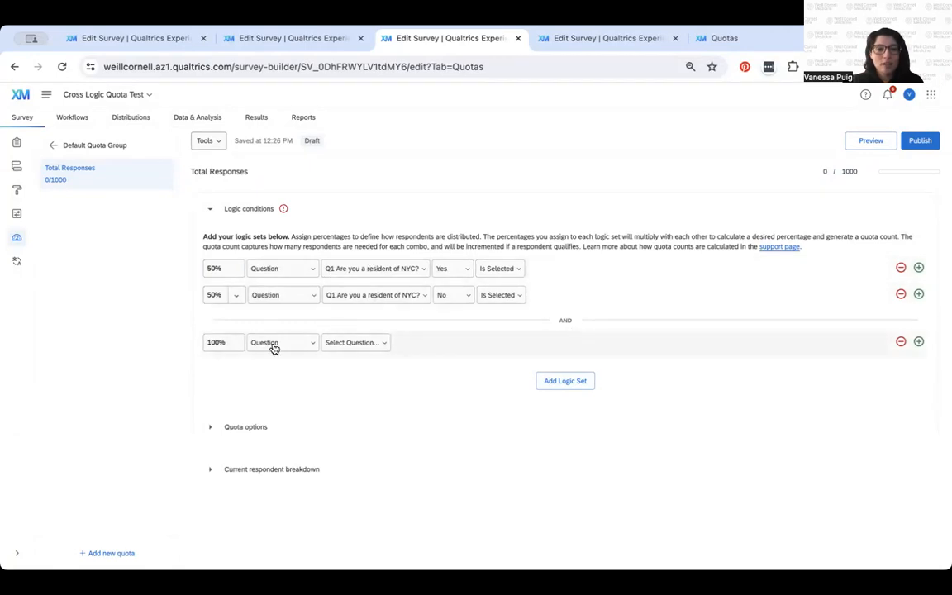
pyautogui.click(355, 343)
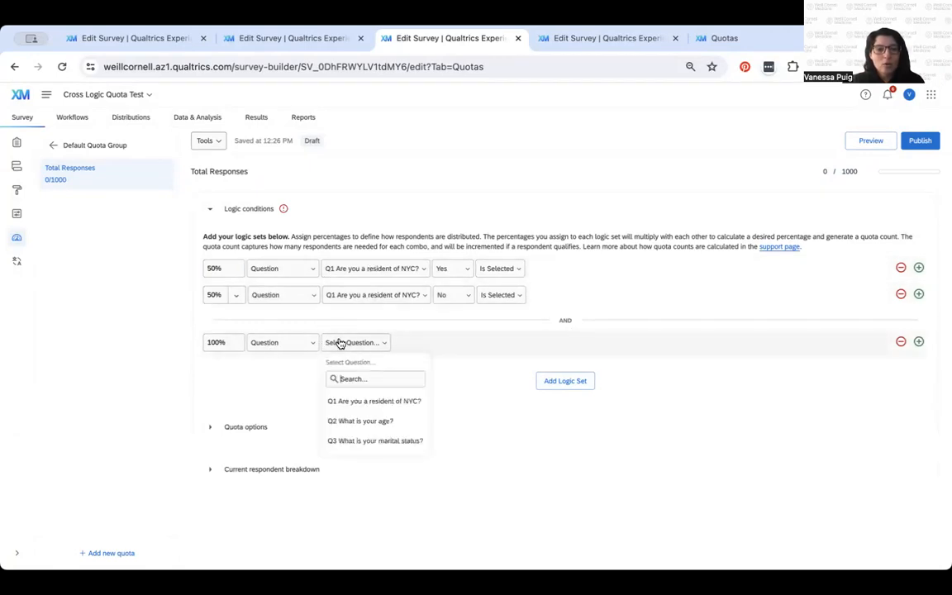
pyautogui.click(217, 339)
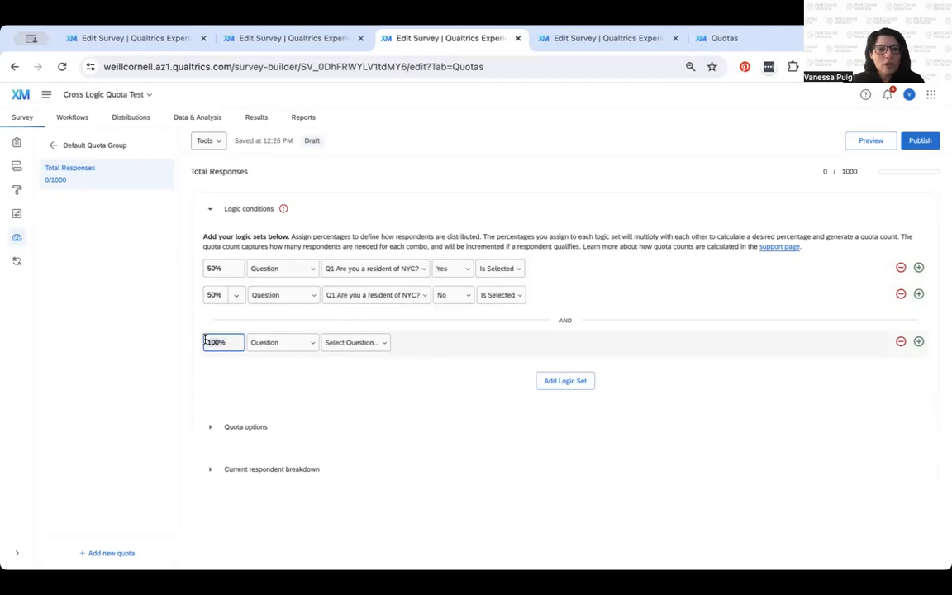
pyautogui.write('20')
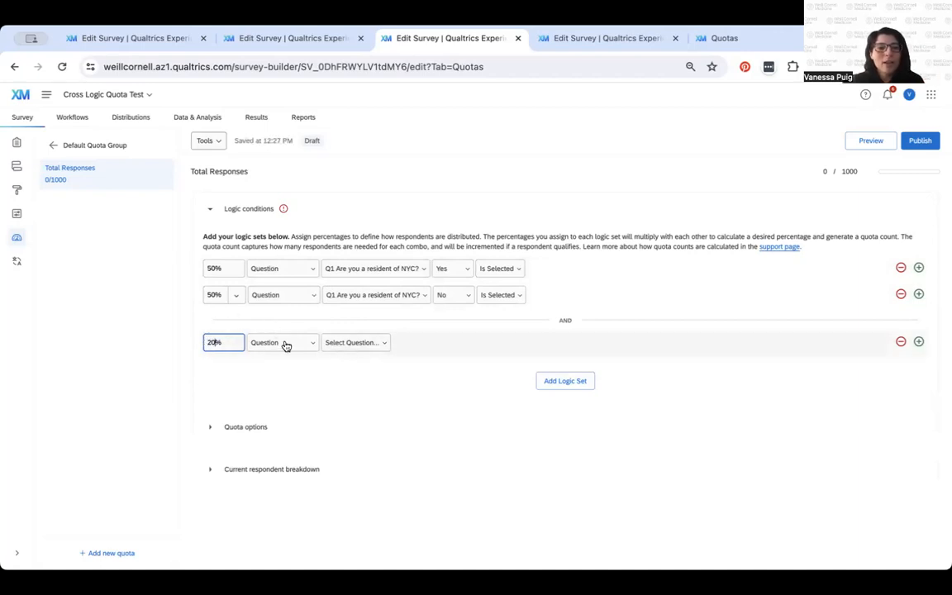
pyautogui.click(356, 343)
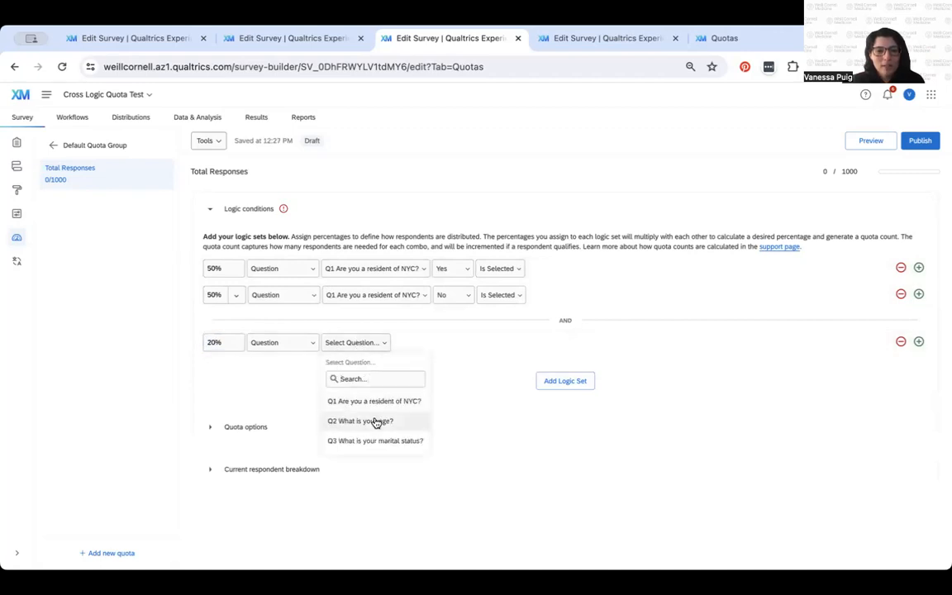
pyautogui.click(372, 420)
pyautogui.click(442, 342)
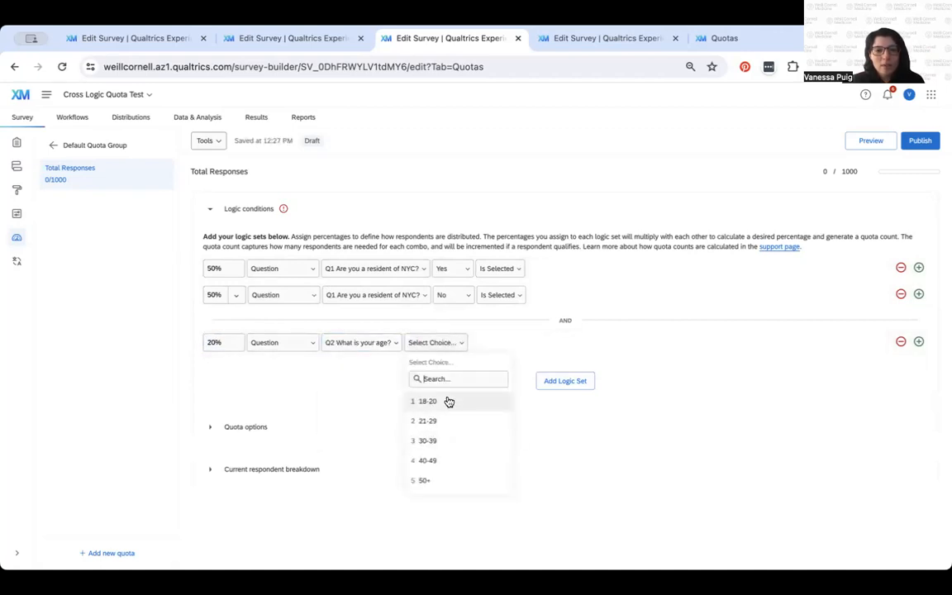
pyautogui.click(447, 400)
# Extend the age logic set with 20% conditions for the 21-29, 30-39, 40-49 and 50+ choices.
pyautogui.click(917, 343)
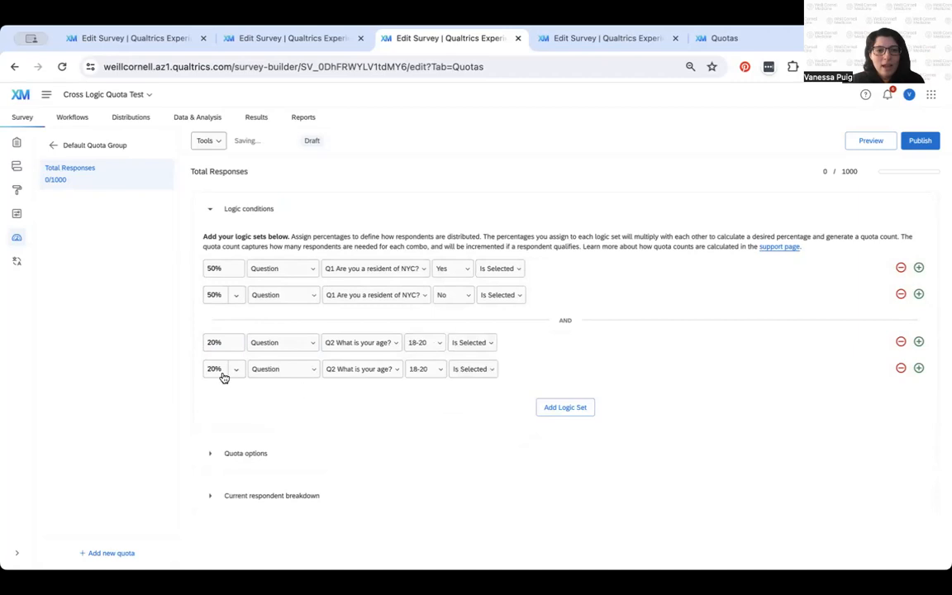
pyautogui.click(423, 369)
pyautogui.click(433, 447)
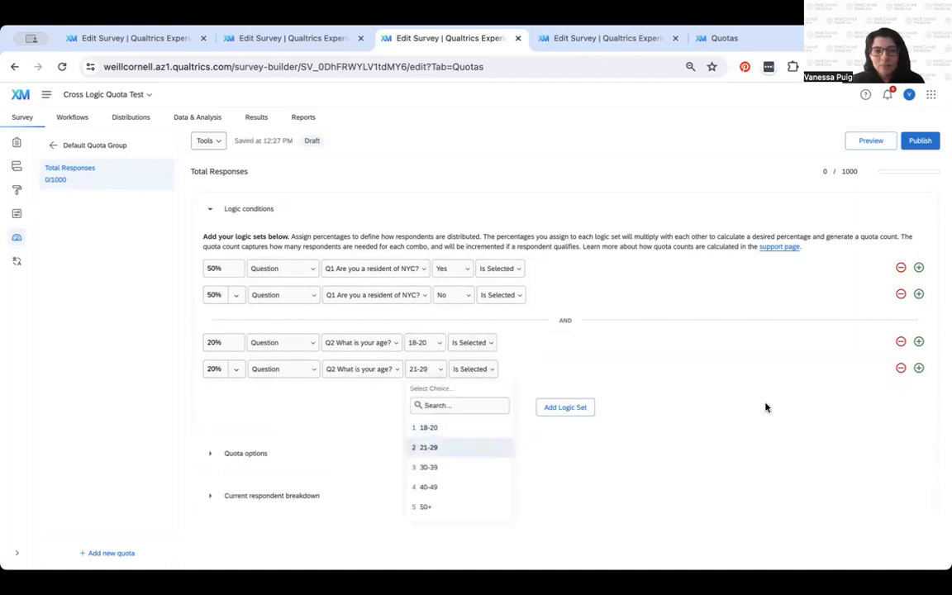
pyautogui.click(918, 369)
pyautogui.click(413, 402)
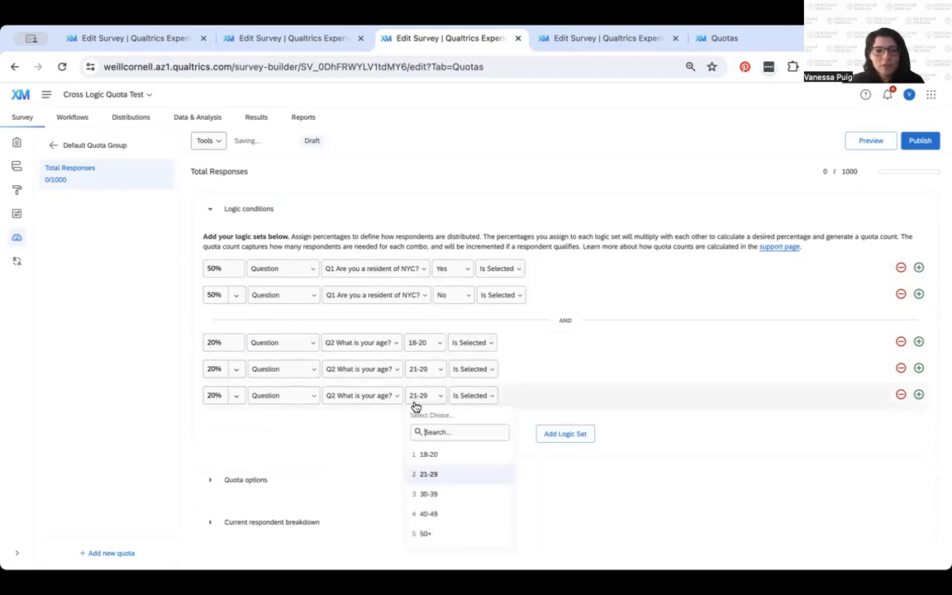
pyautogui.click(423, 493)
pyautogui.click(919, 395)
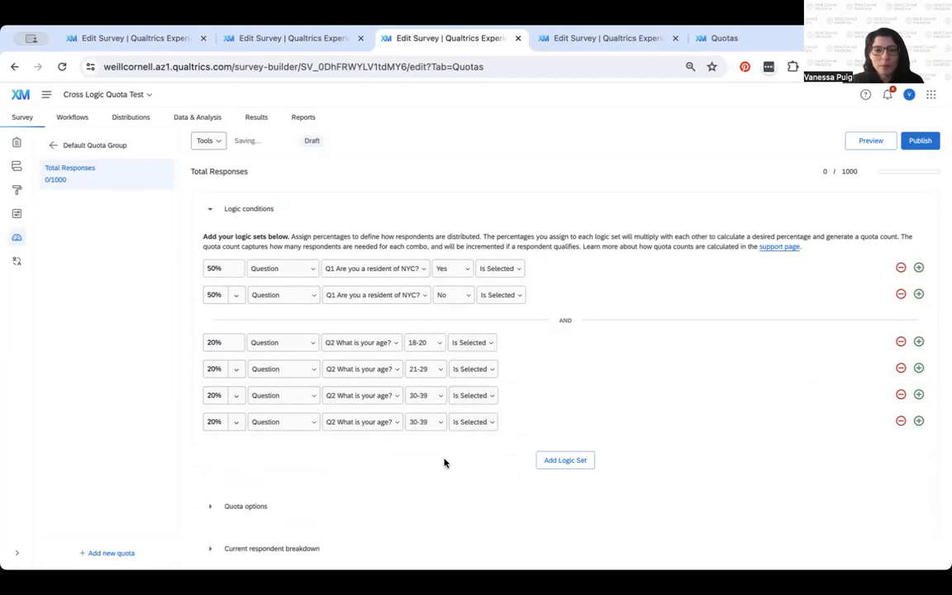
pyautogui.click(417, 422)
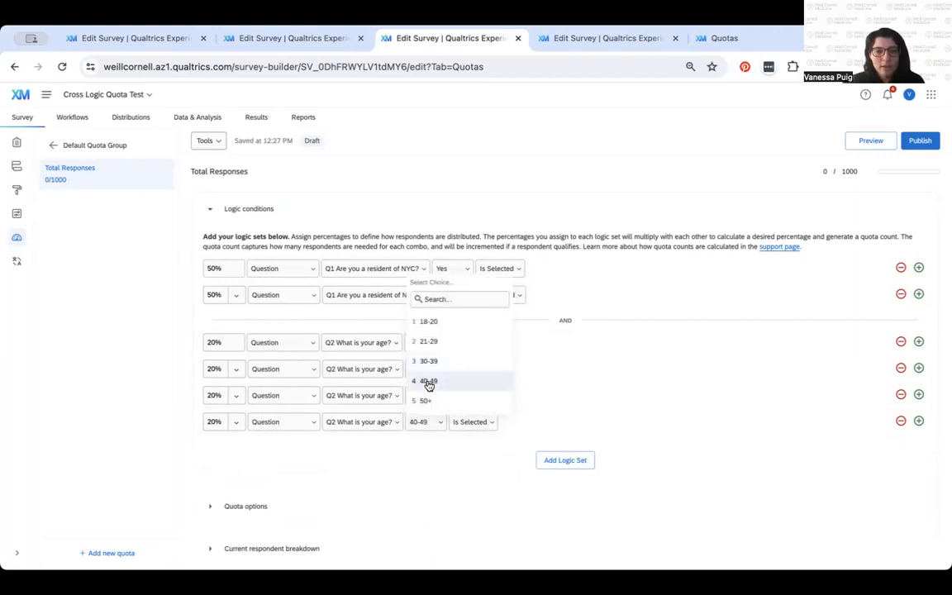
pyautogui.click(429, 382)
pyautogui.click(918, 422)
pyautogui.click(422, 448)
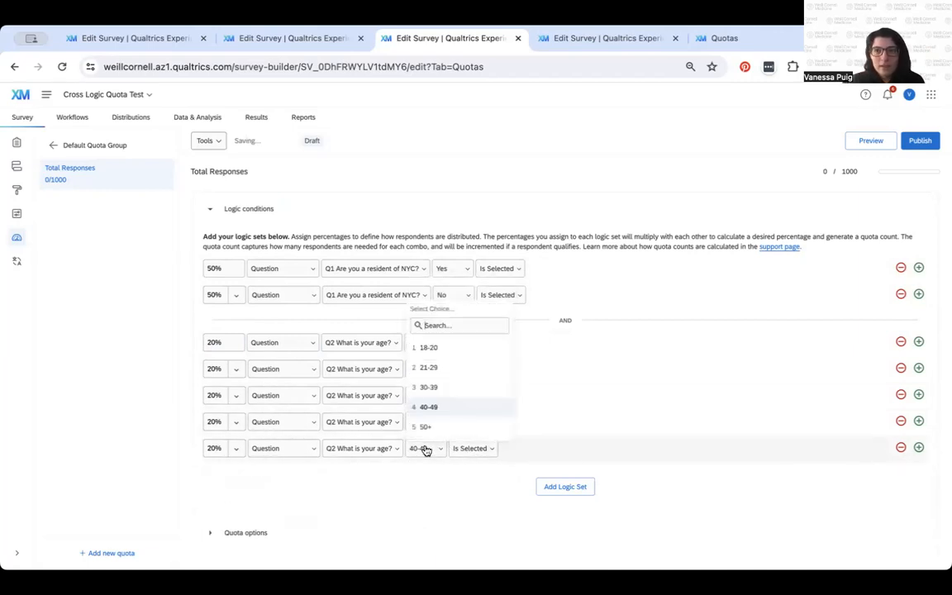
pyautogui.click(425, 427)
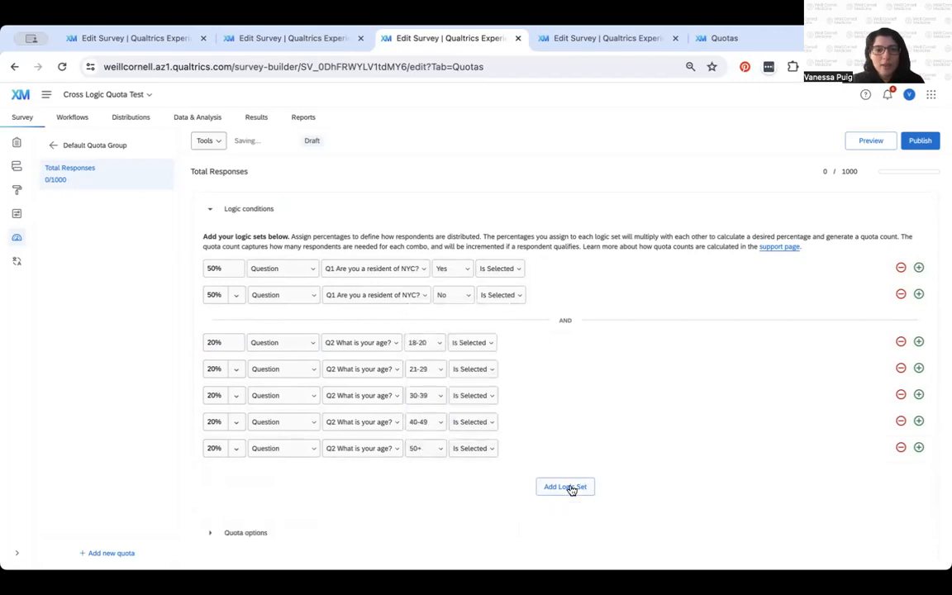
# Add a third logic set at 20% for Q3 What is your marital status? with Married selected.
pyautogui.click(569, 486)
pyautogui.click(216, 496)
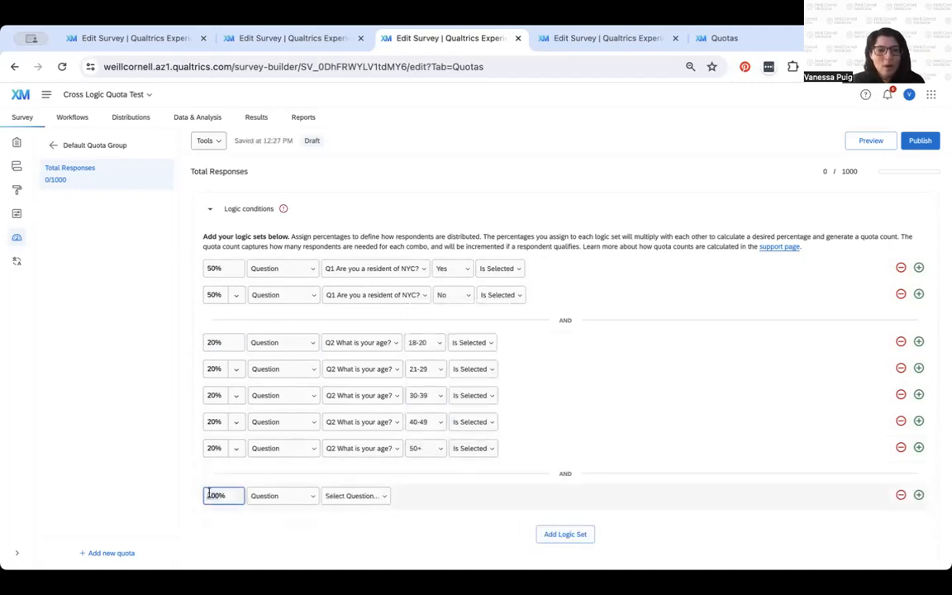
pyautogui.write('20')
pyautogui.click(346, 495)
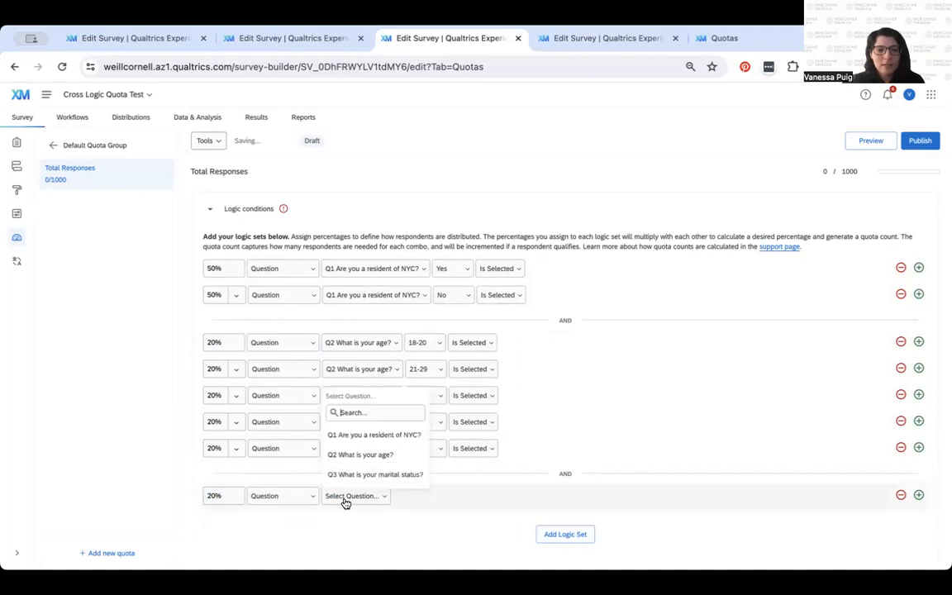
pyautogui.click(375, 474)
pyautogui.scroll(-1, 512, 494)
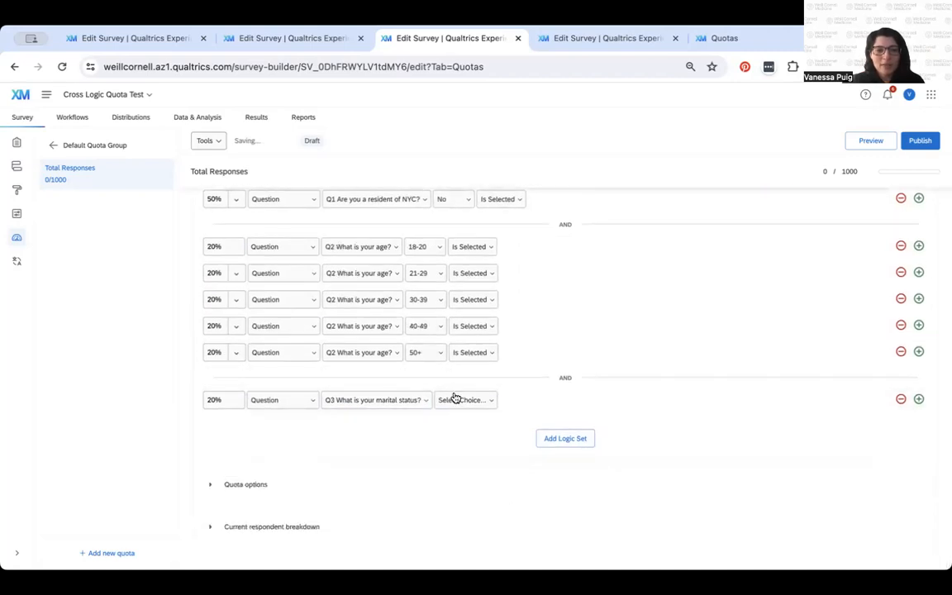
pyautogui.click(455, 399)
pyautogui.click(460, 458)
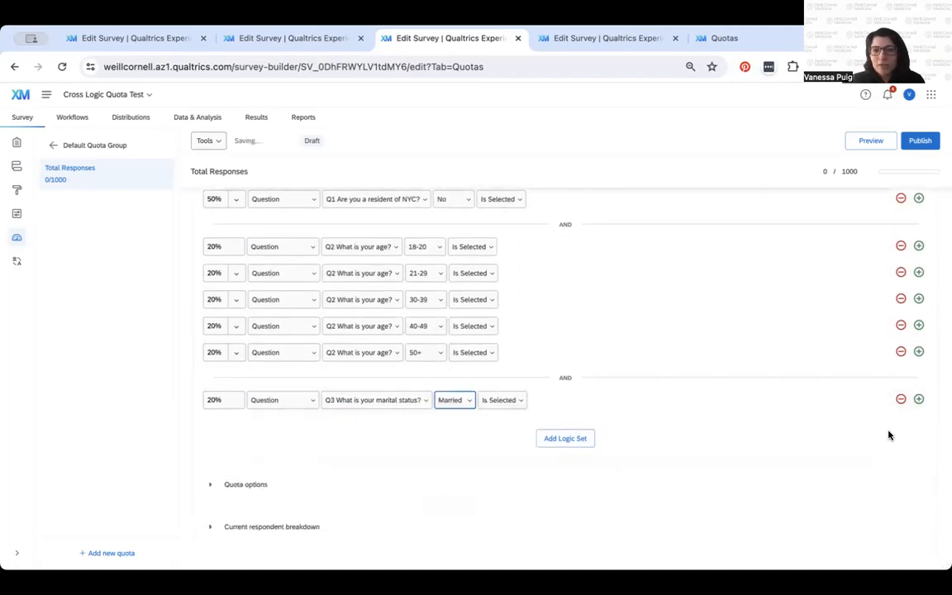
# Extend the marital status logic set with 20% conditions for the Widowed, Divorced, Separated and Never married choices.
pyautogui.click(917, 398)
pyautogui.click(446, 428)
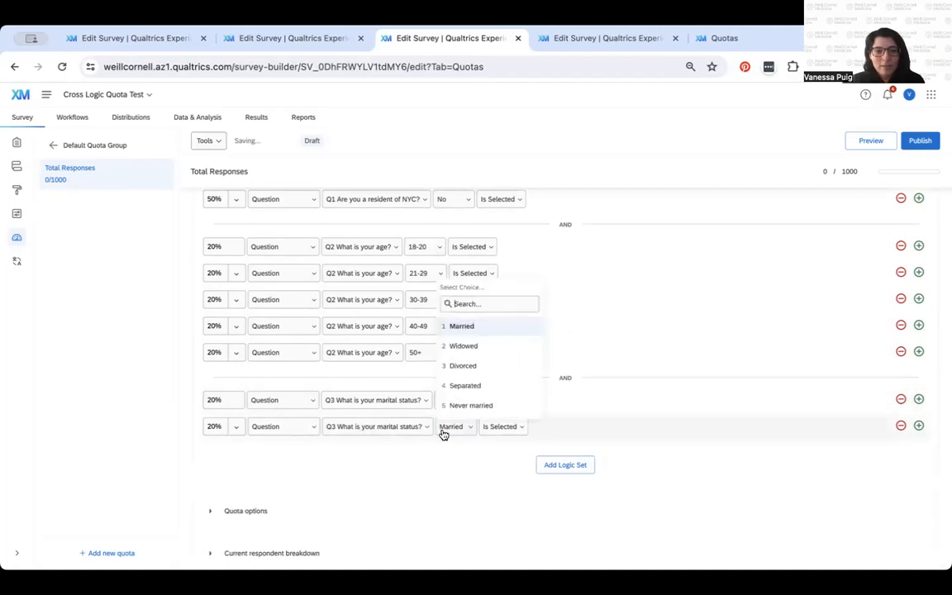
pyautogui.click(461, 345)
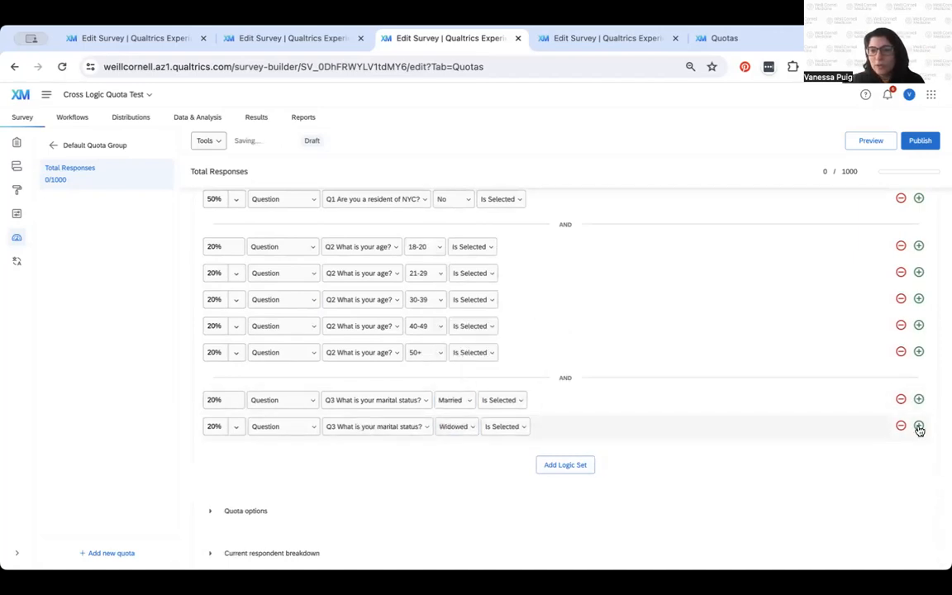
pyautogui.click(918, 427)
pyautogui.click(453, 455)
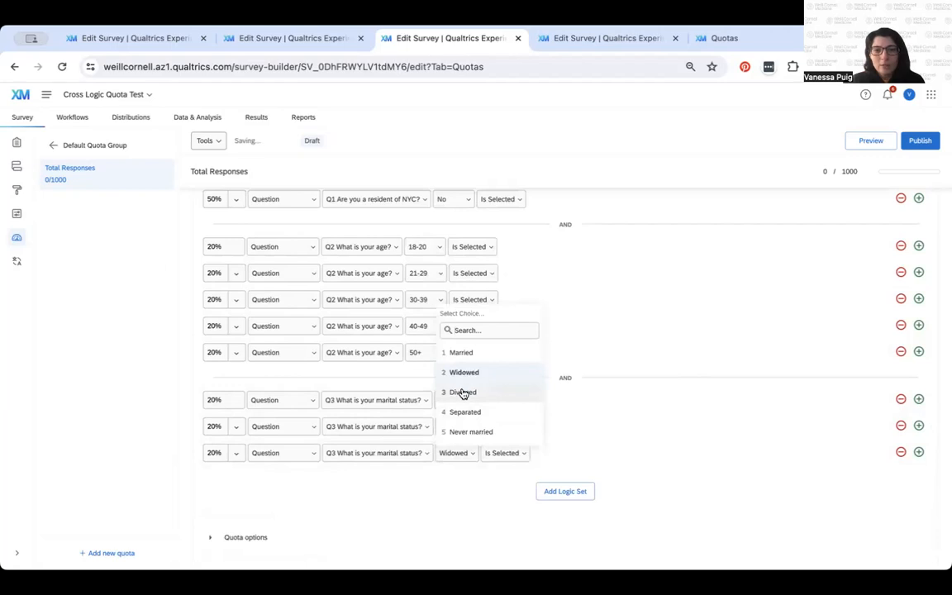
pyautogui.click(462, 392)
pyautogui.click(918, 452)
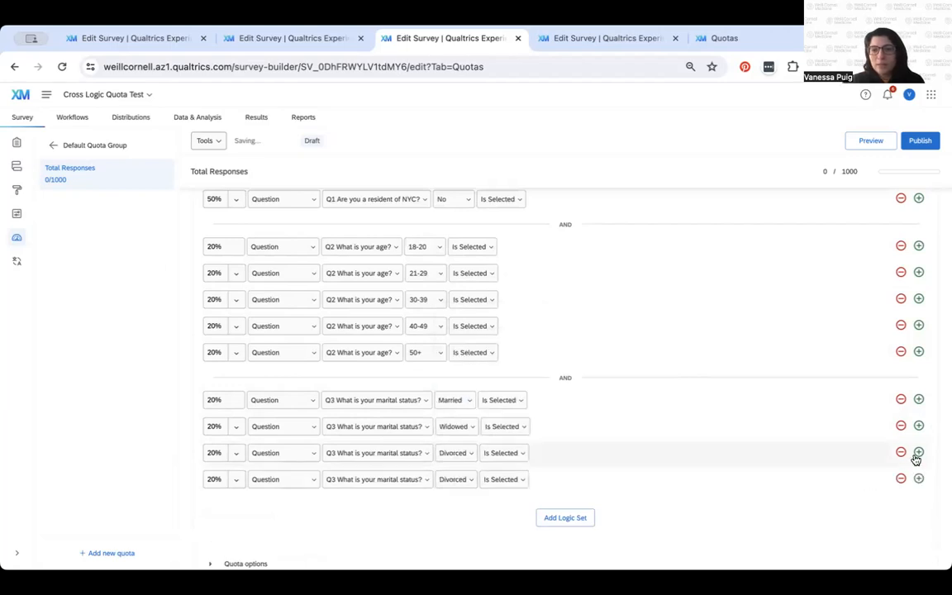
pyautogui.click(452, 482)
pyautogui.click(476, 419)
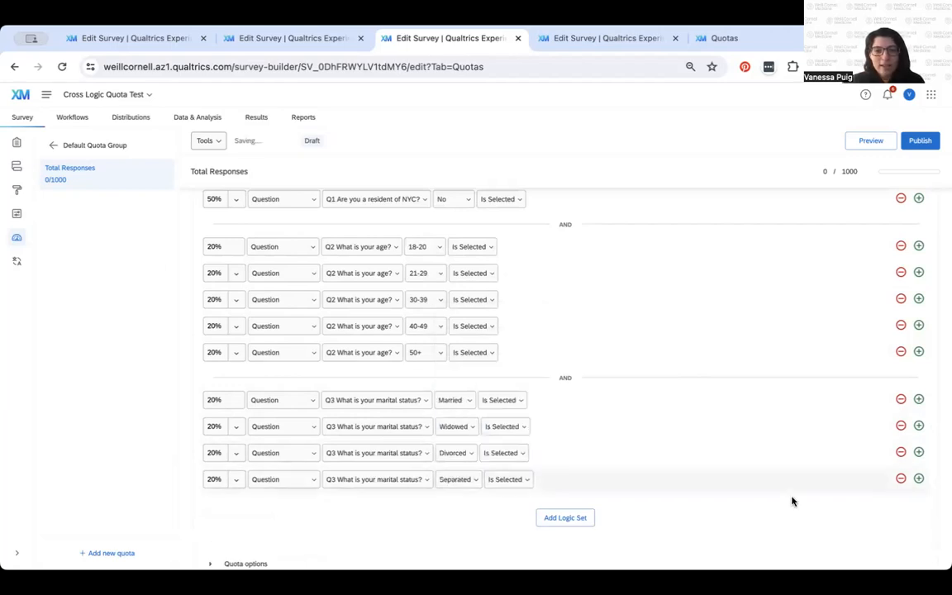
pyautogui.click(918, 479)
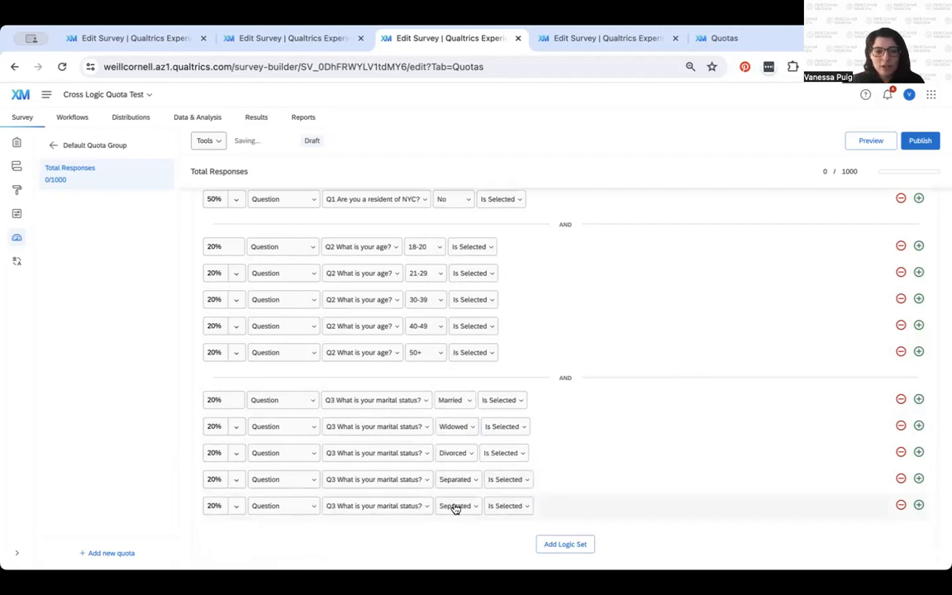
pyautogui.click(455, 506)
pyautogui.click(512, 485)
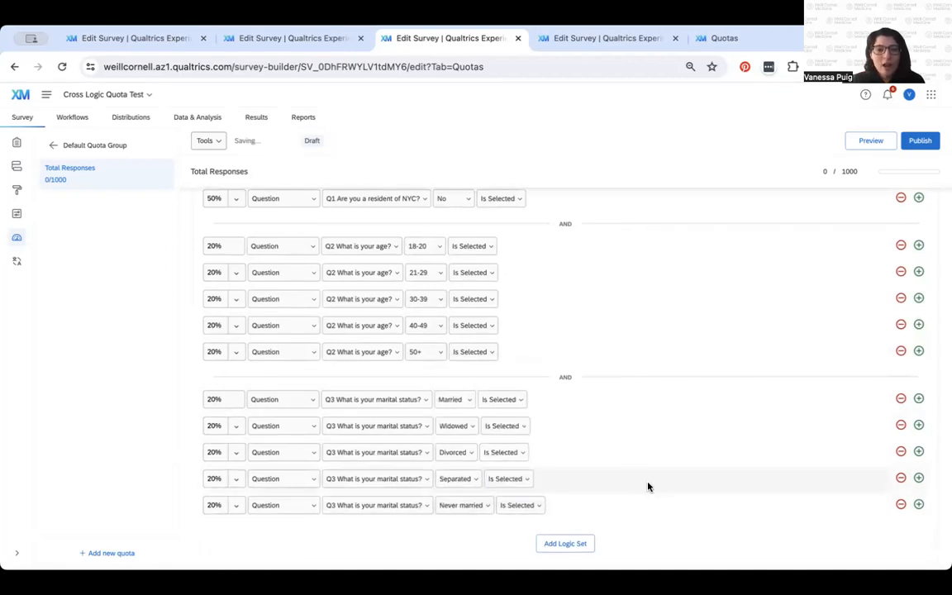
# Review the completed logic sets and the Total Responses quota options for what happens when the quota is reached.
pyautogui.scroll(-1, 648, 484)
pyautogui.scroll(-2, 647, 485)
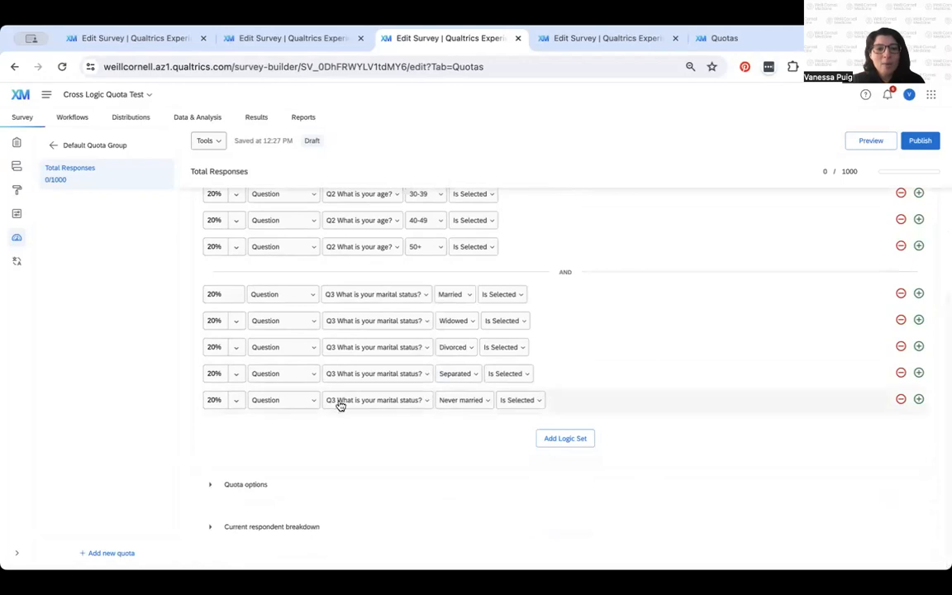
pyautogui.scroll(5, 211, 295)
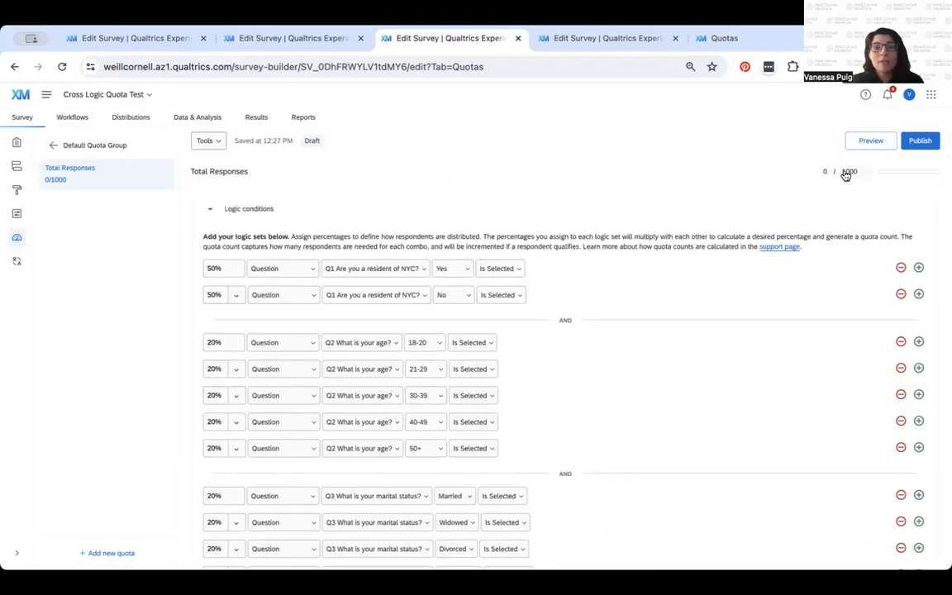
pyautogui.scroll(-5, 441, 354)
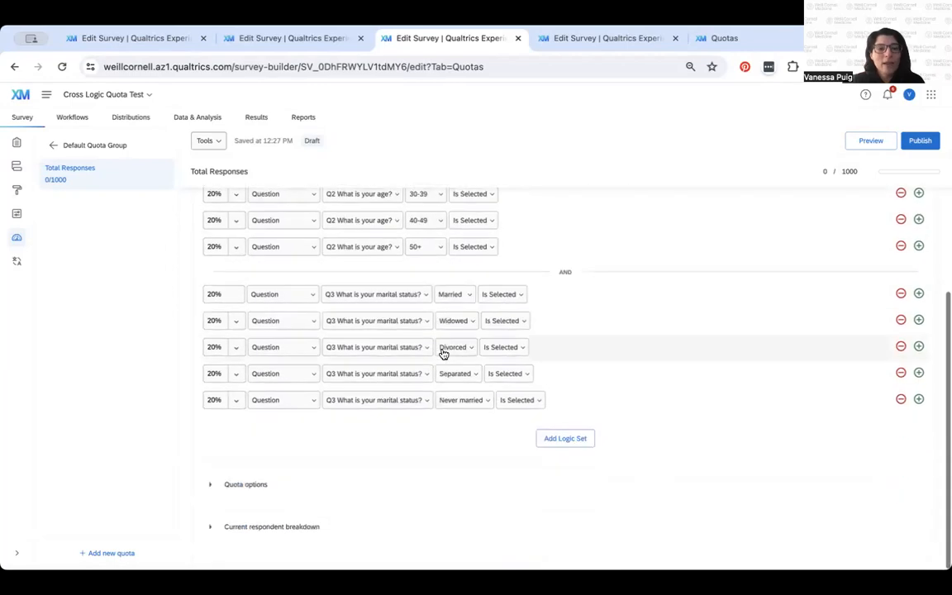
pyautogui.click(209, 484)
pyautogui.scroll(-5, 316, 467)
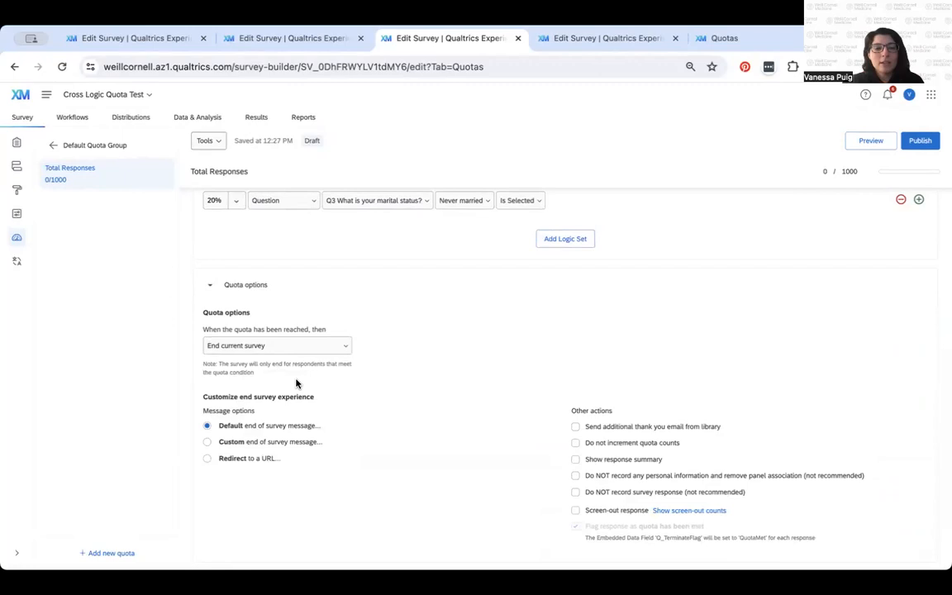
pyautogui.click(208, 287)
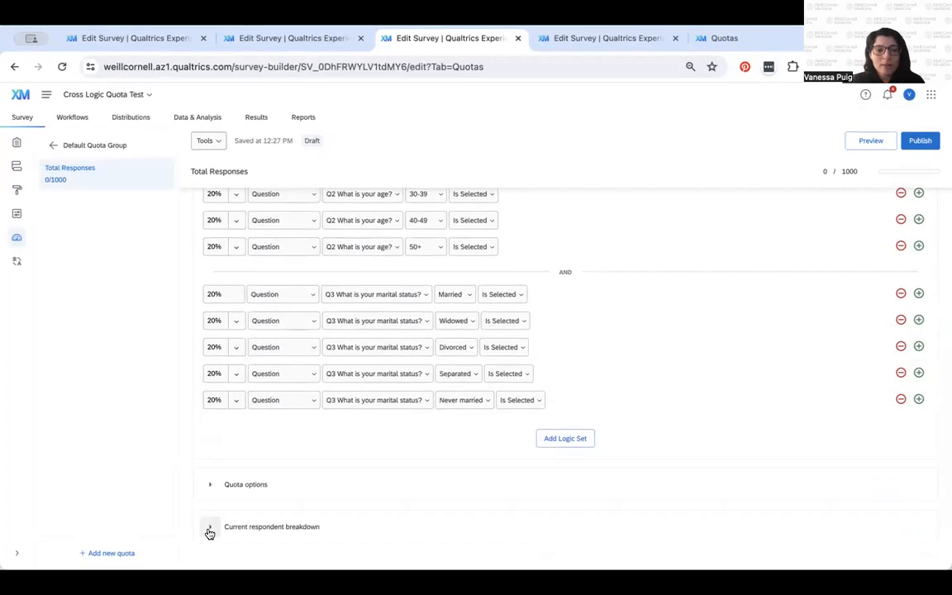
# Examine the current respondent breakdown, comparing each combination's allocation percentage and quota count with the logic conditions.
pyautogui.click(209, 530)
pyautogui.scroll(-4, 220, 406)
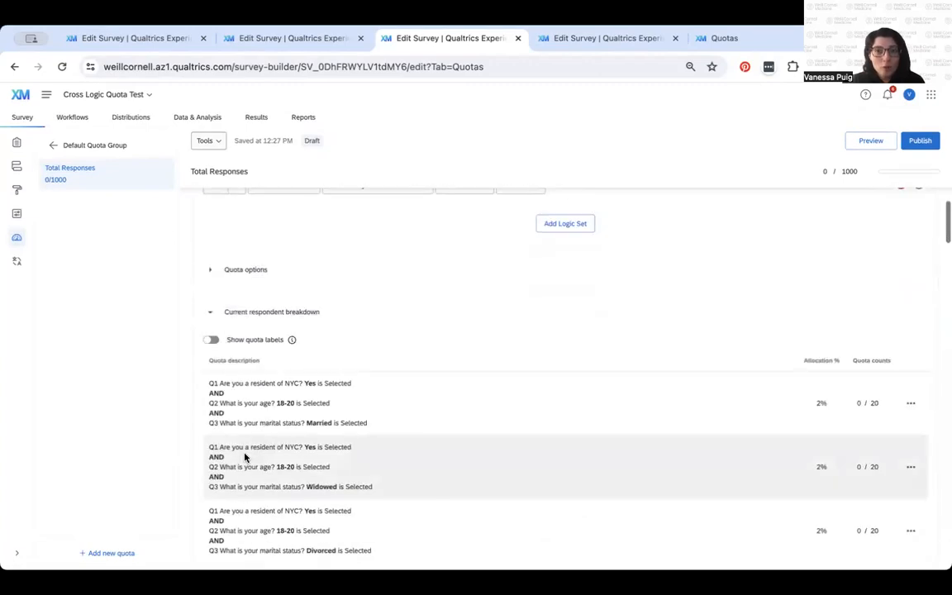
pyautogui.scroll(-2, 293, 368)
pyautogui.scroll(1, 301, 359)
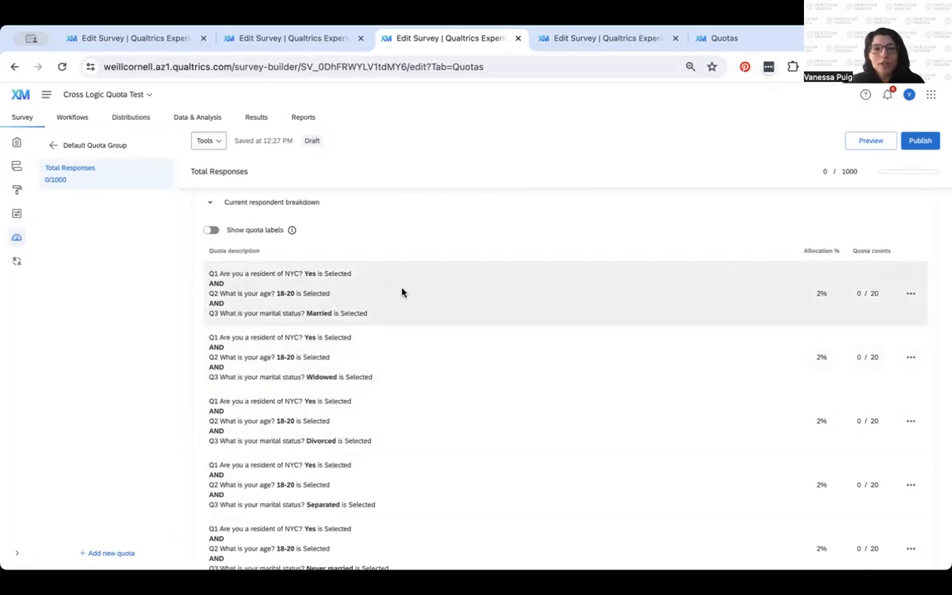
pyautogui.scroll(5, 491, 257)
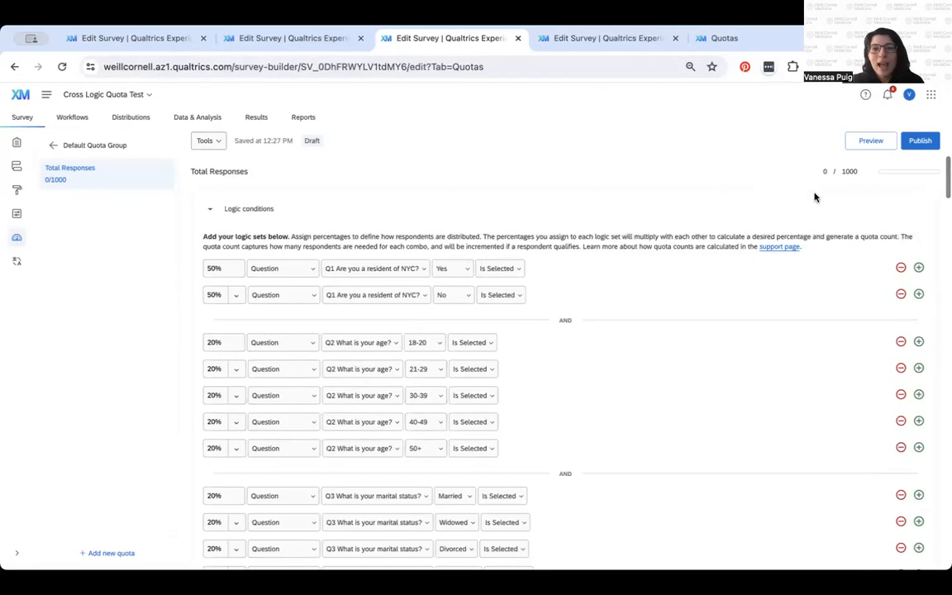
pyautogui.scroll(-10, 740, 399)
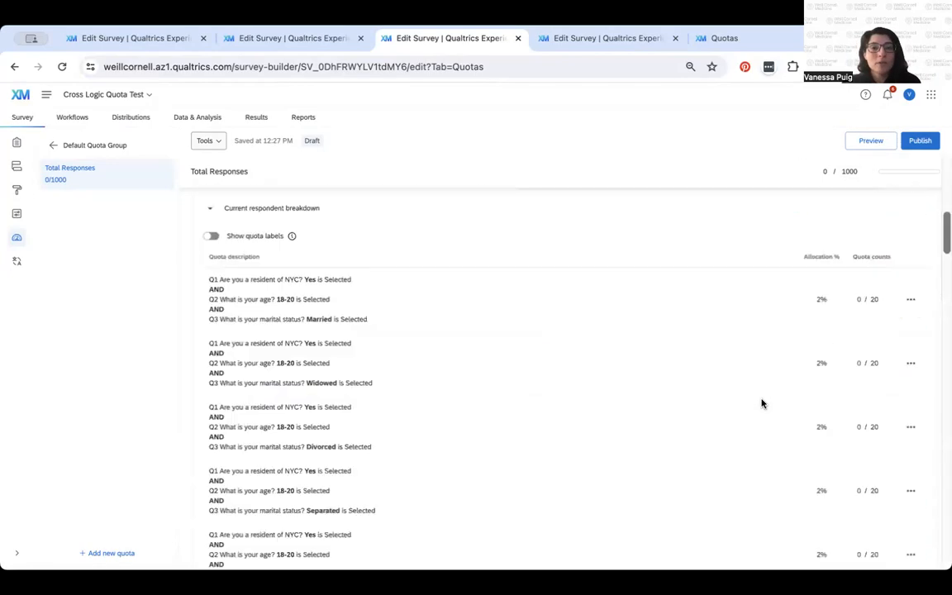
pyautogui.scroll(-4, 762, 403)
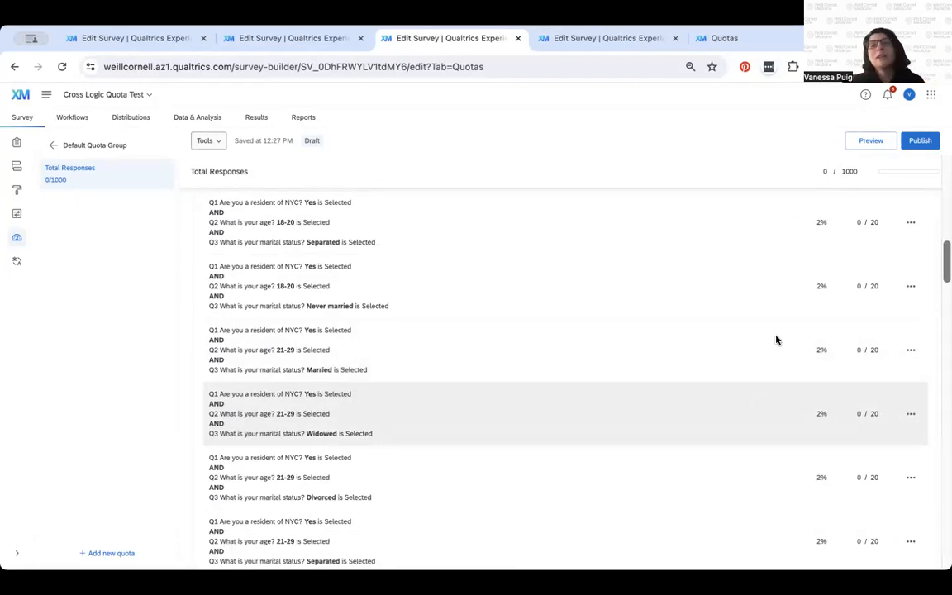
pyautogui.scroll(10, 645, 315)
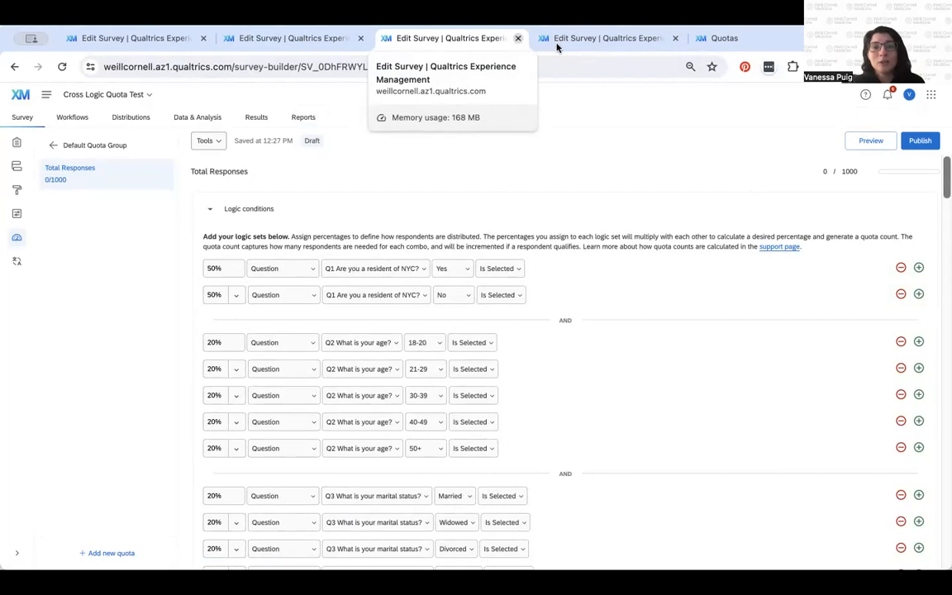
# Close the Cross Logic Quota Test, Registration Date Quota and Quota Test surveys, leaving the Doctor Loop Survey open.
pyautogui.click(591, 45)
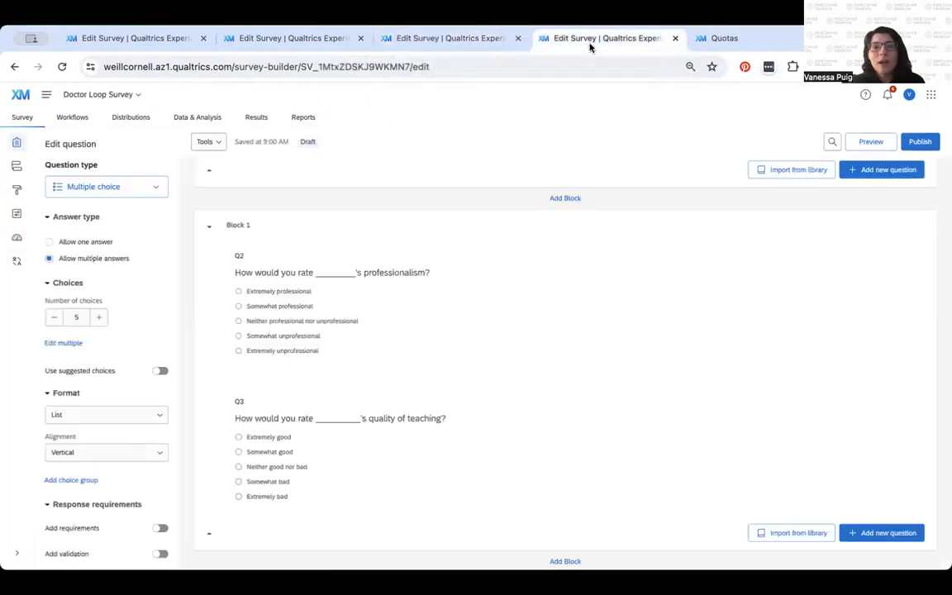
pyautogui.click(446, 36)
pyautogui.click(518, 38)
pyautogui.click(294, 38)
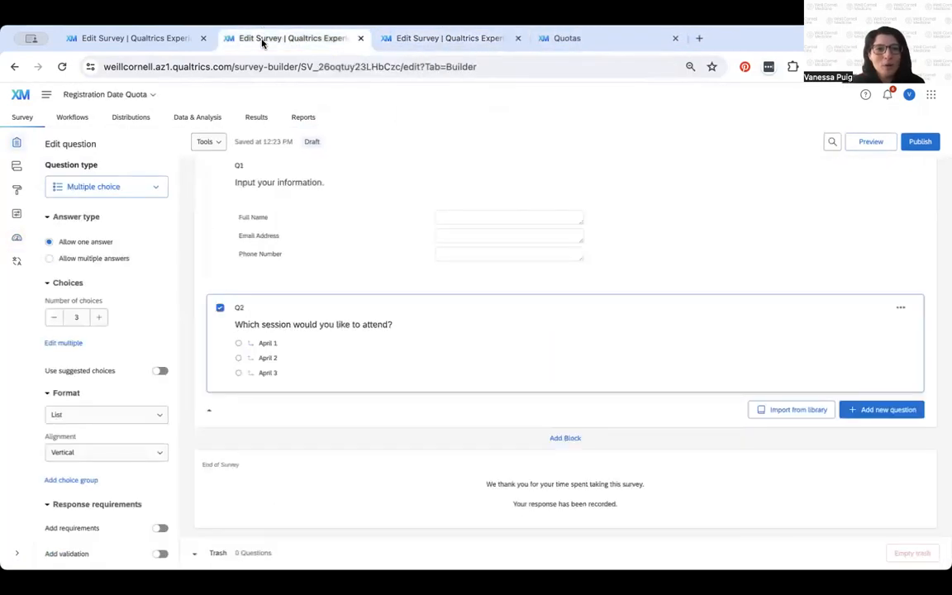
pyautogui.click(361, 38)
pyautogui.click(101, 38)
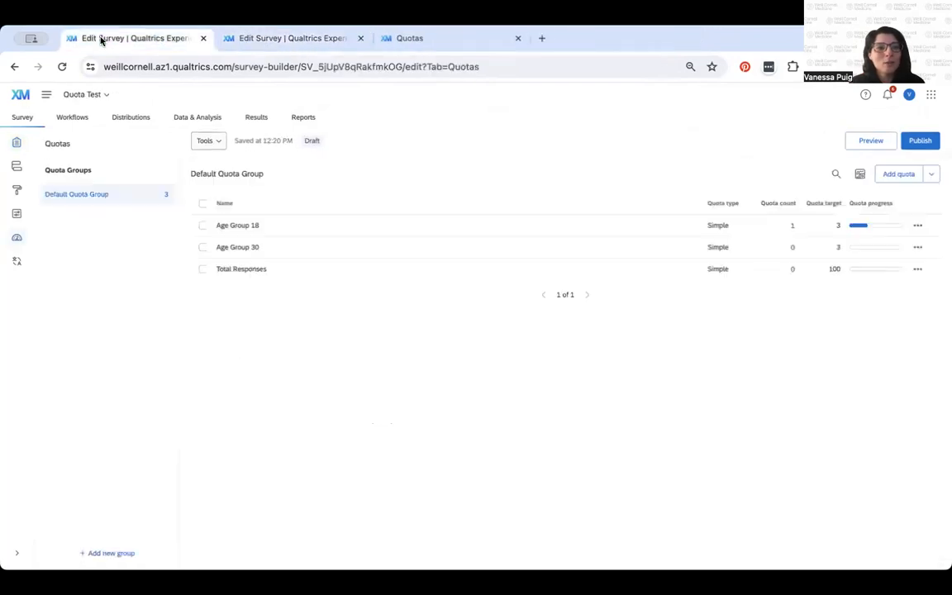
pyautogui.click(203, 38)
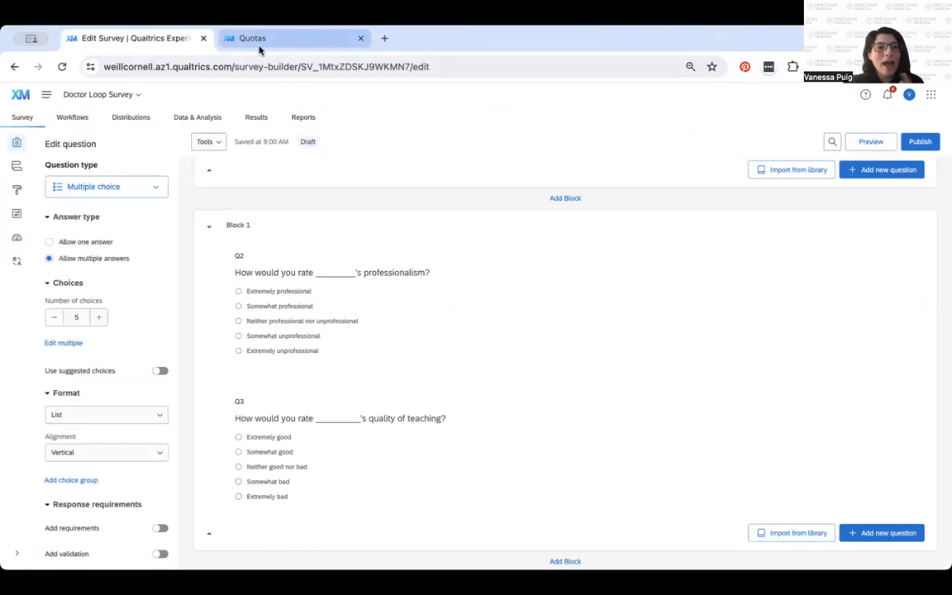
# Examine the Doctor Loop Survey's faculty selection question and the Block 1 rating questions on professionalism and quality of teaching.
pyautogui.scroll(3, 185, 281)
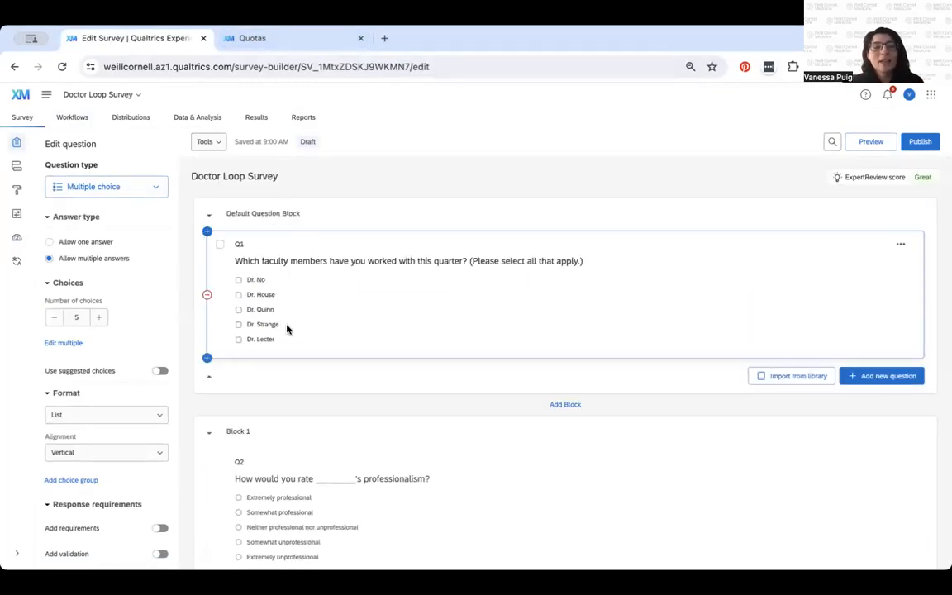
pyautogui.scroll(-1, 293, 335)
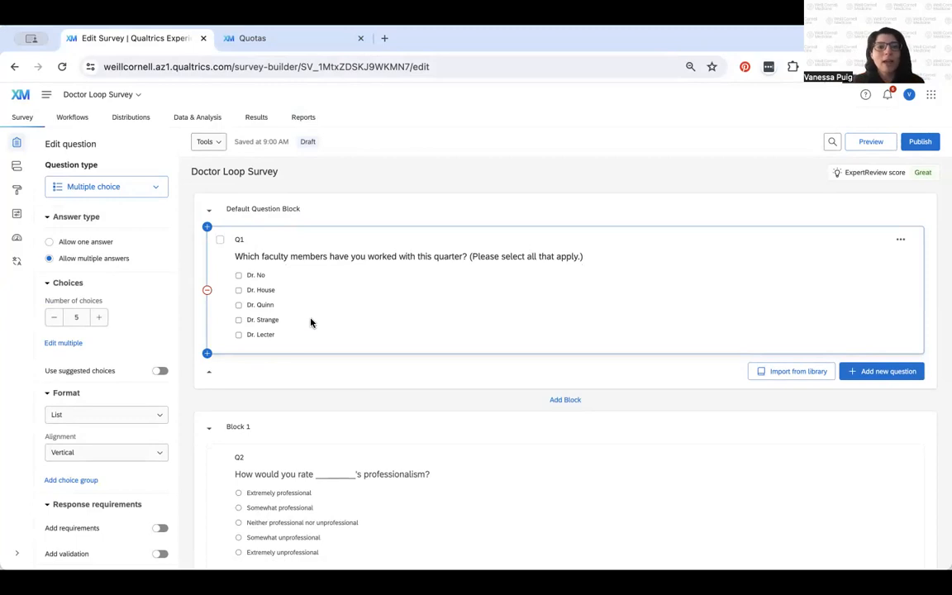
pyautogui.scroll(-2, 311, 323)
pyautogui.scroll(2, 310, 322)
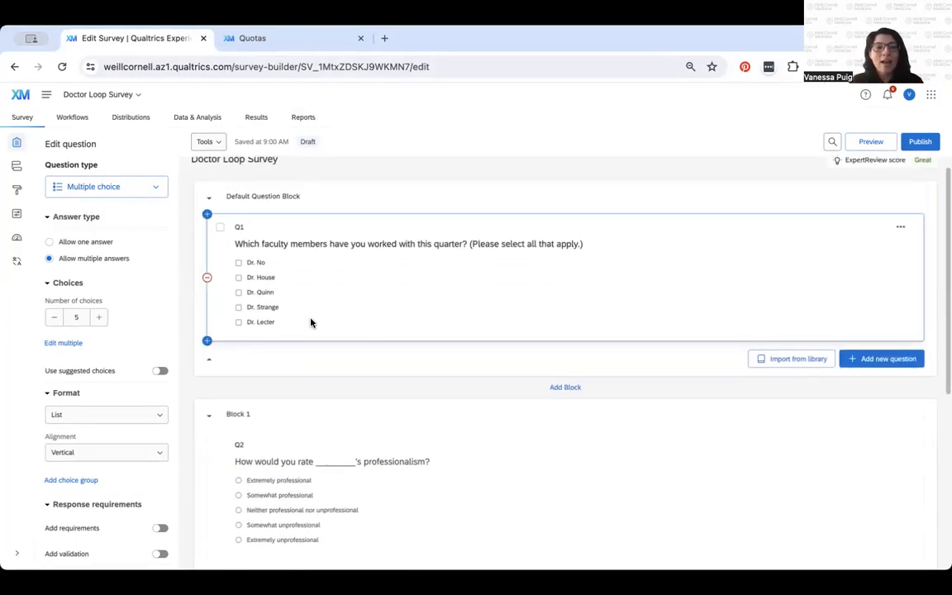
pyautogui.scroll(-1, 311, 322)
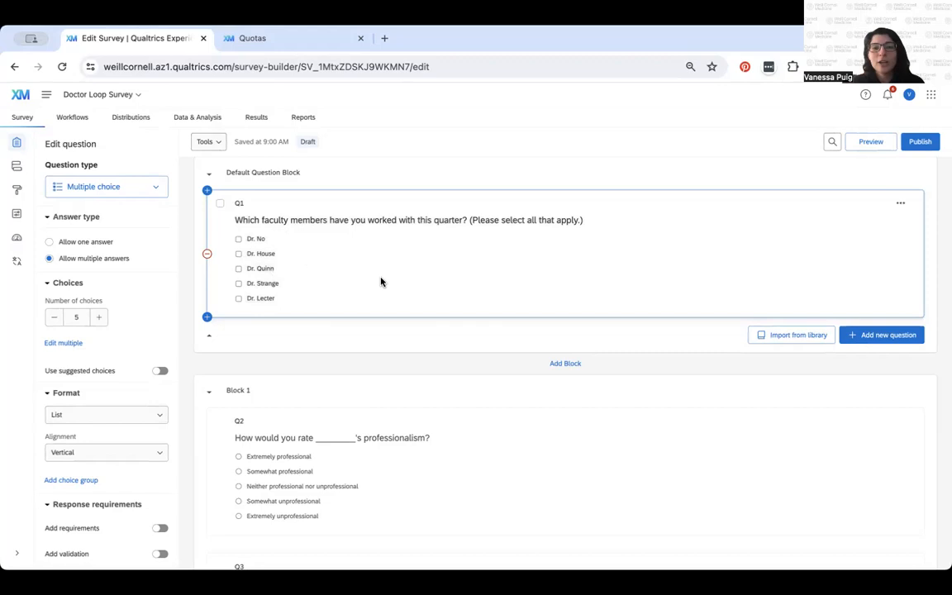
pyautogui.scroll(-2, 380, 297)
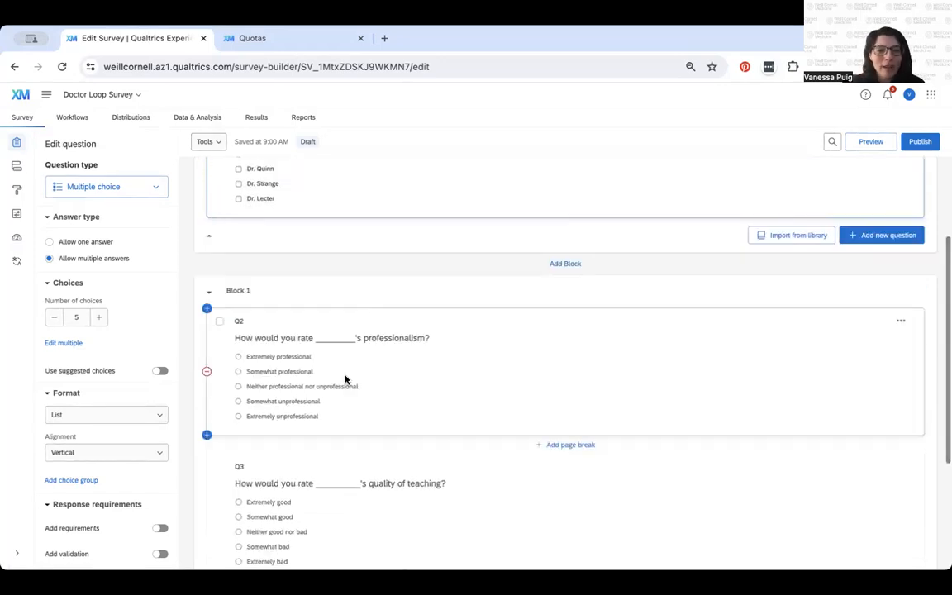
pyautogui.scroll(-2, 346, 379)
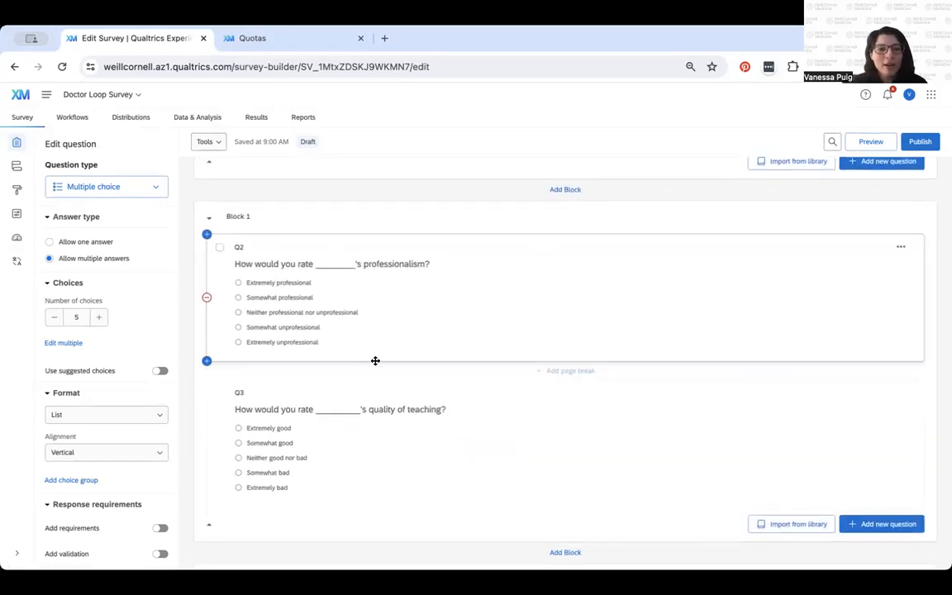
pyautogui.scroll(2, 320, 228)
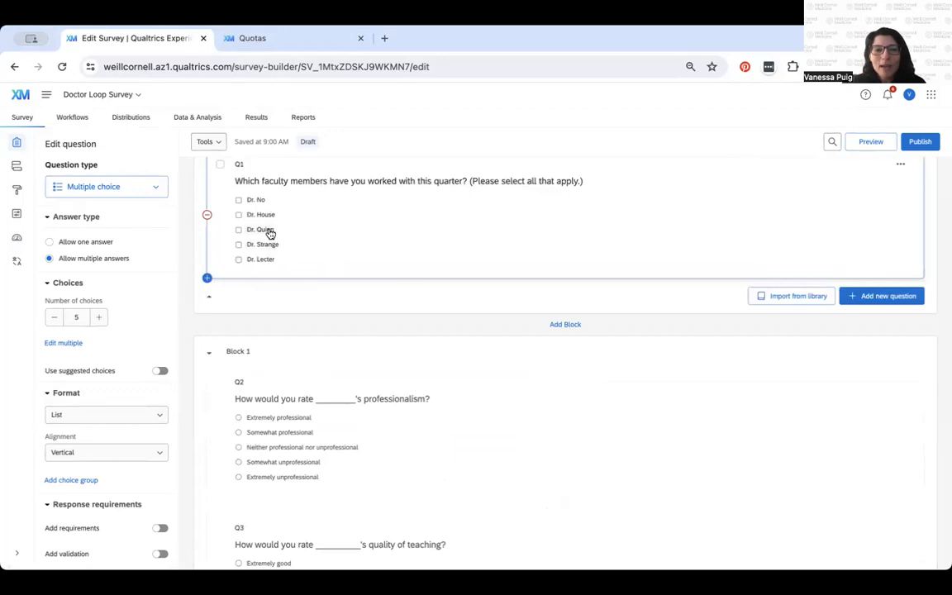
pyautogui.scroll(-2, 268, 233)
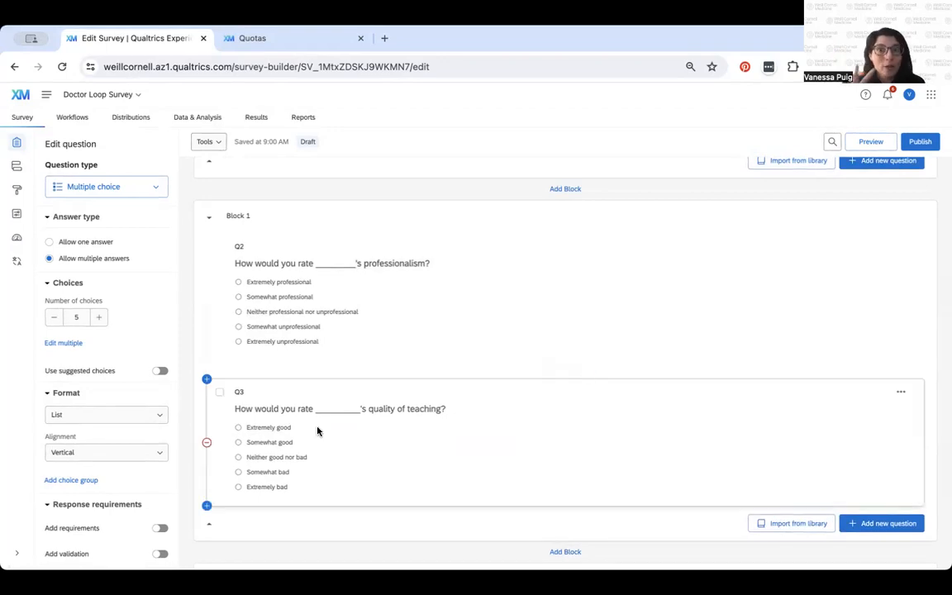
pyautogui.scroll(1, 325, 248)
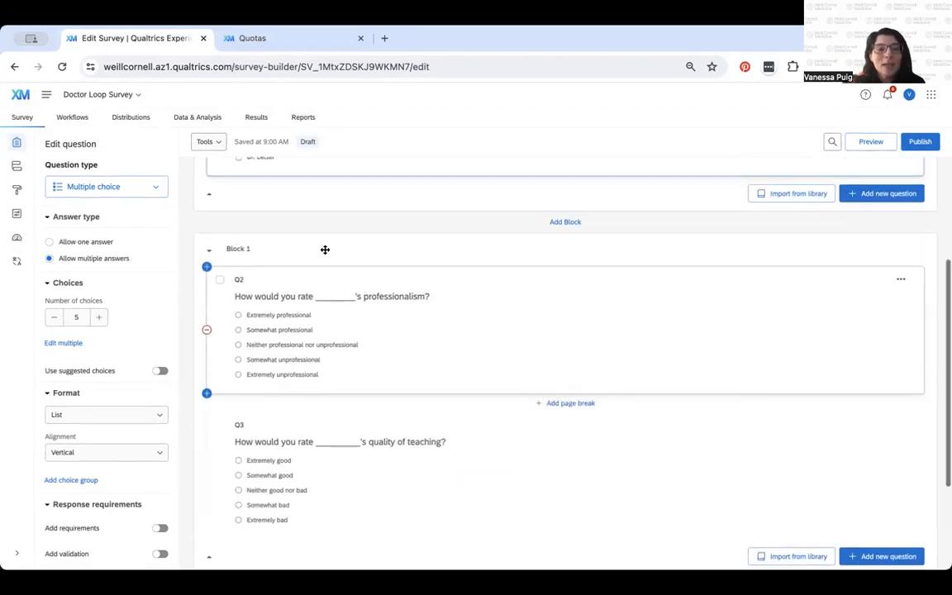
pyautogui.scroll(3, 325, 248)
pyautogui.scroll(-5, 261, 289)
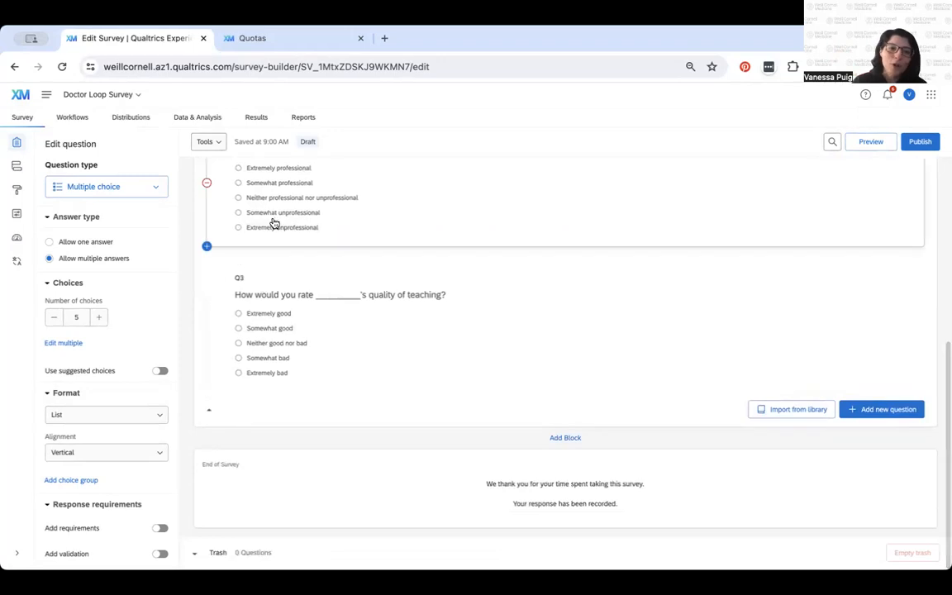
pyautogui.scroll(3, 415, 379)
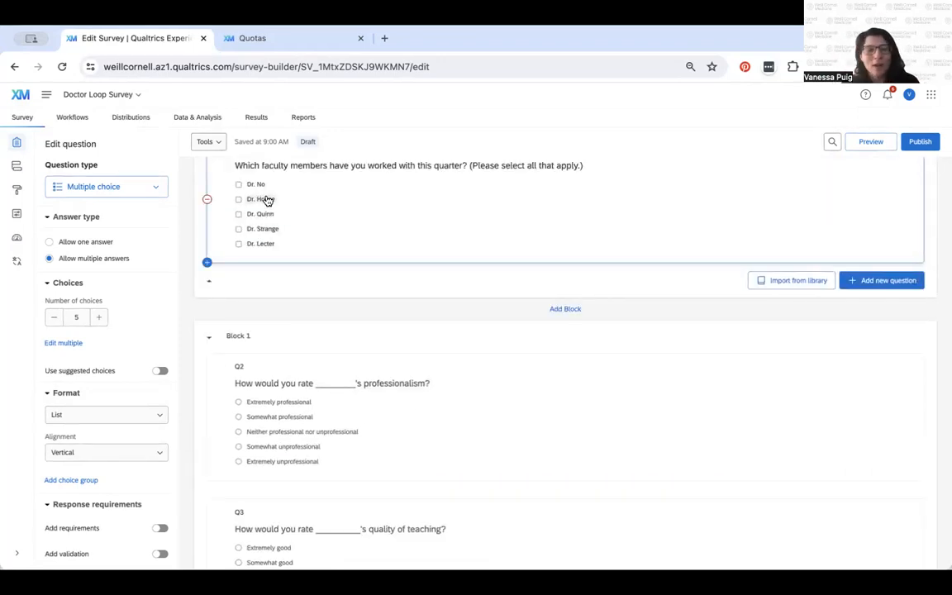
pyautogui.scroll(-1, 248, 280)
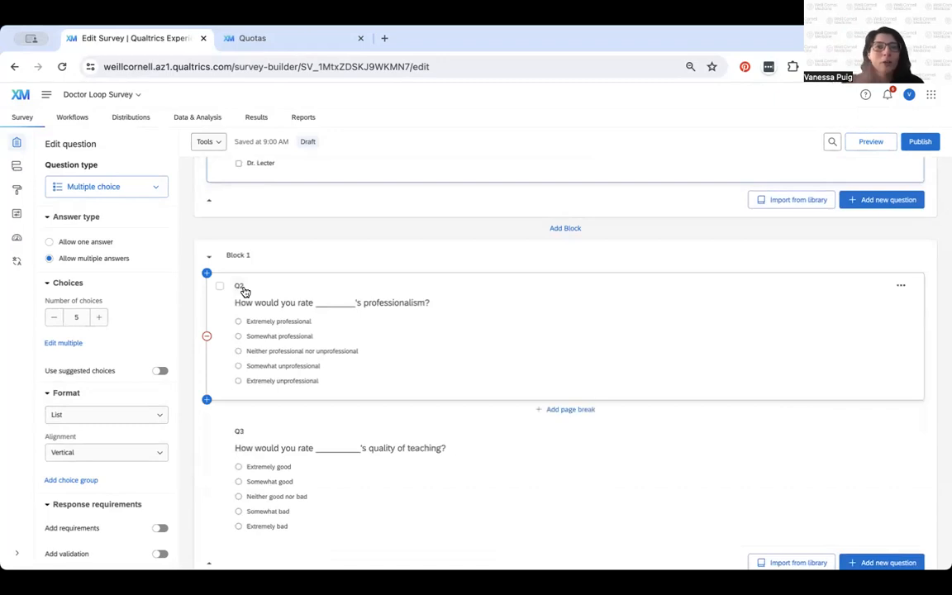
pyautogui.scroll(2, 244, 290)
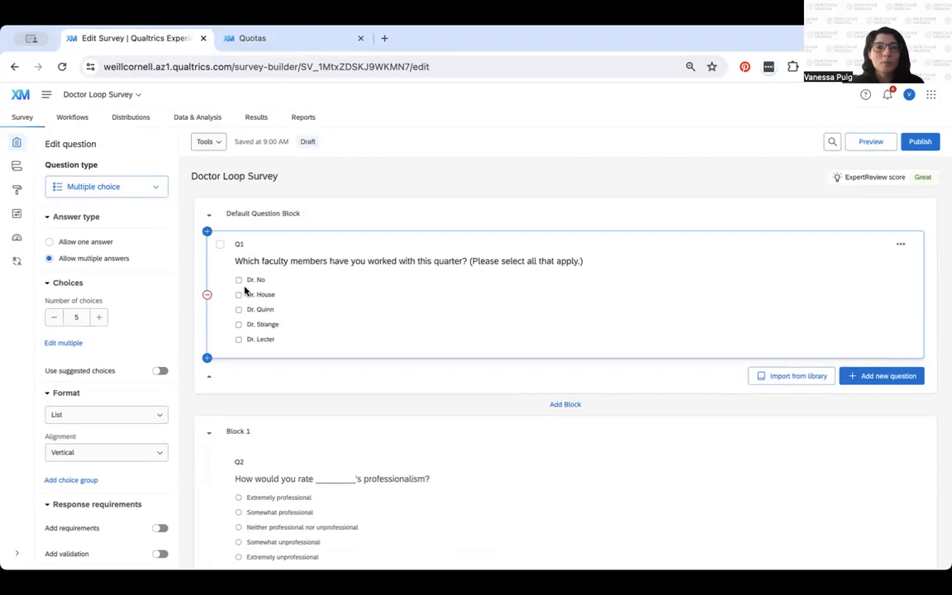
# Select Block 1 with the two faculty rating questions and turn on Loop & Merge for it.
pyautogui.scroll(-1, 577, 380)
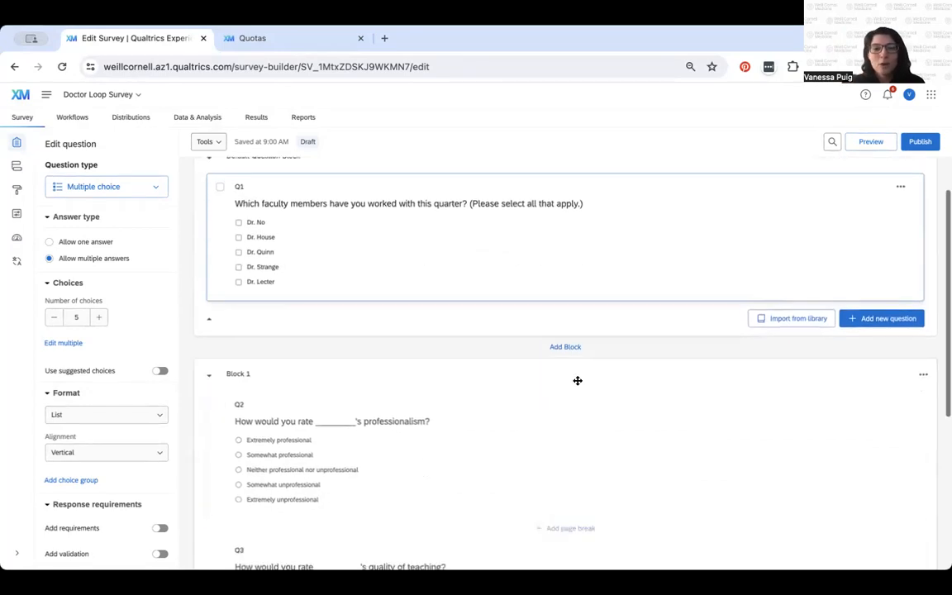
pyautogui.click(573, 370)
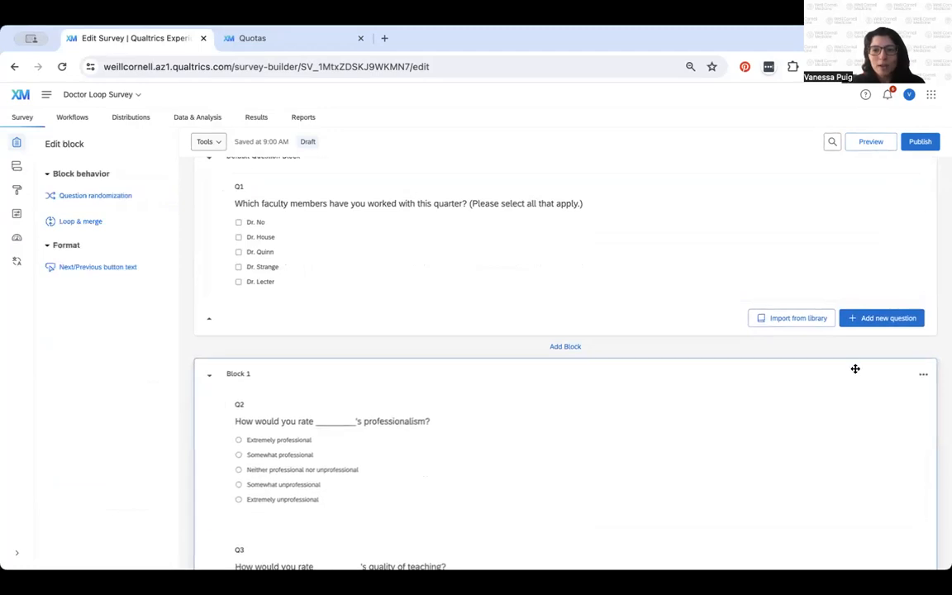
pyautogui.scroll(2, 773, 379)
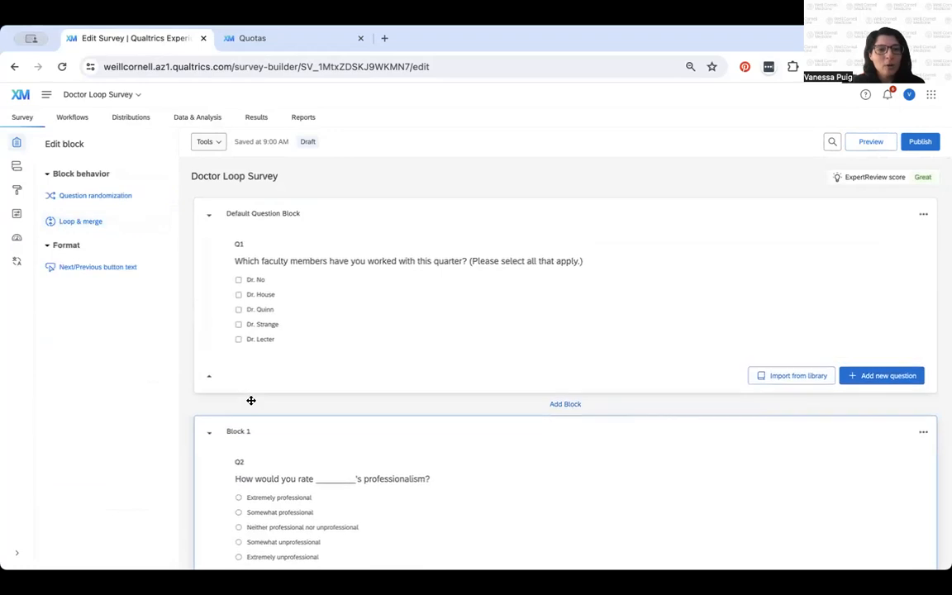
pyautogui.scroll(-1, 248, 413)
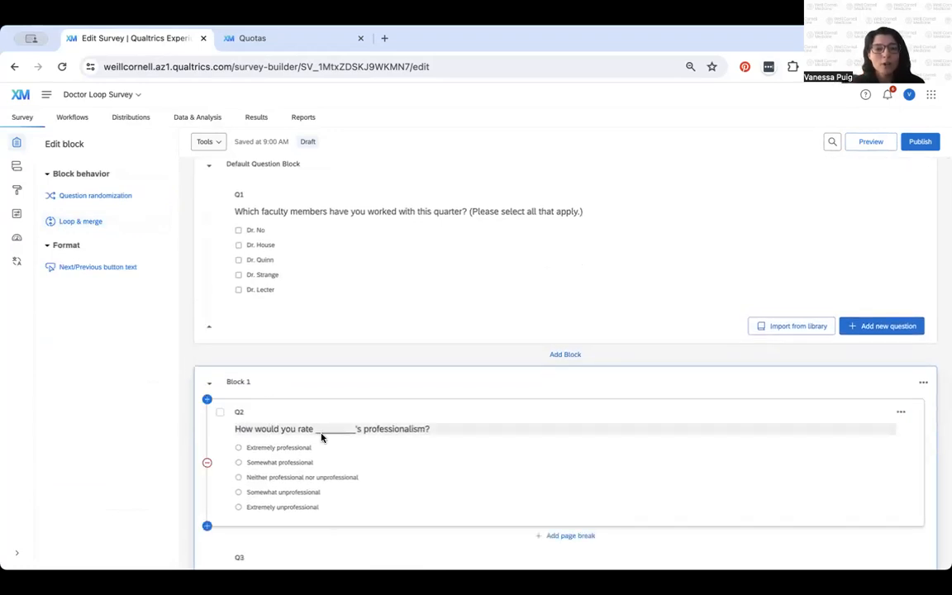
pyautogui.scroll(-2, 323, 429)
pyautogui.scroll(-3, 333, 377)
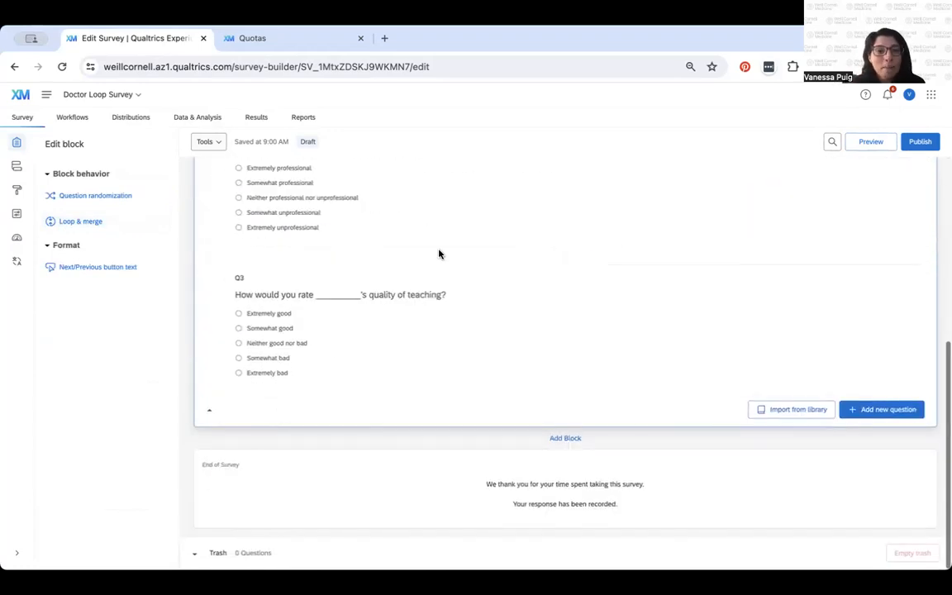
pyautogui.scroll(3, 388, 215)
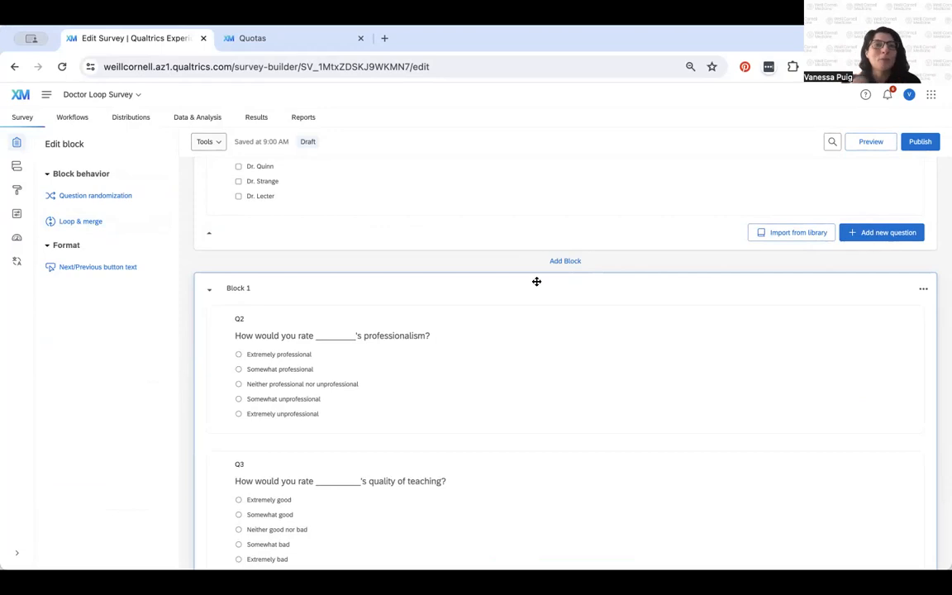
pyautogui.click(83, 222)
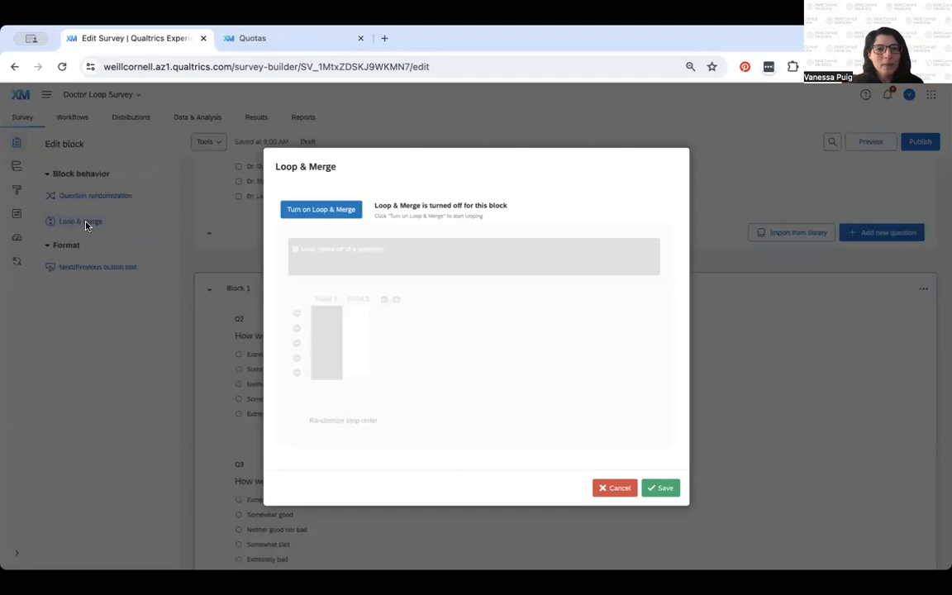
pyautogui.click(325, 211)
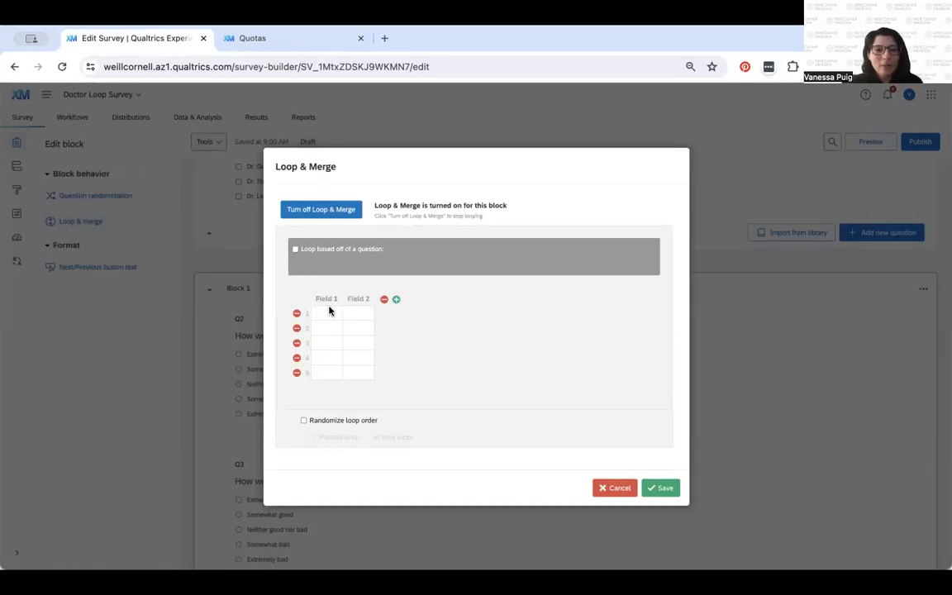
# Base the loop on the Selected Choices of Q1, the faculty selection question, and save the Loop & Merge settings.
pyautogui.click(294, 249)
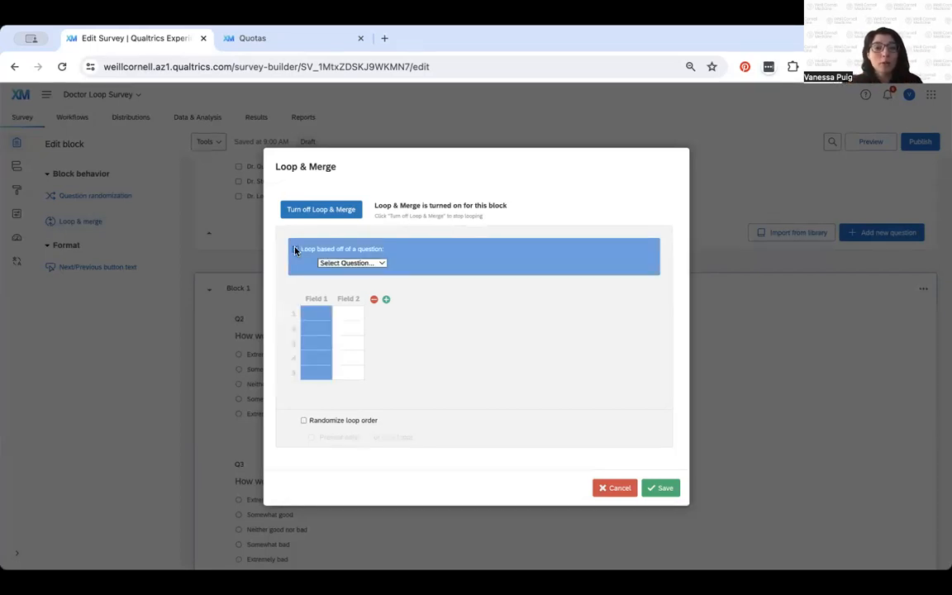
pyautogui.click(357, 264)
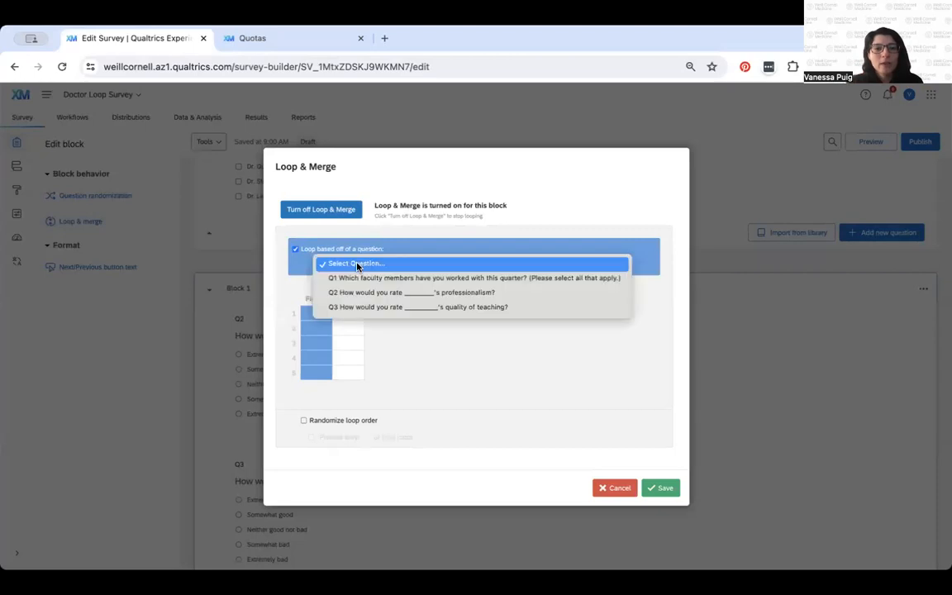
pyautogui.click(401, 281)
pyautogui.click(411, 263)
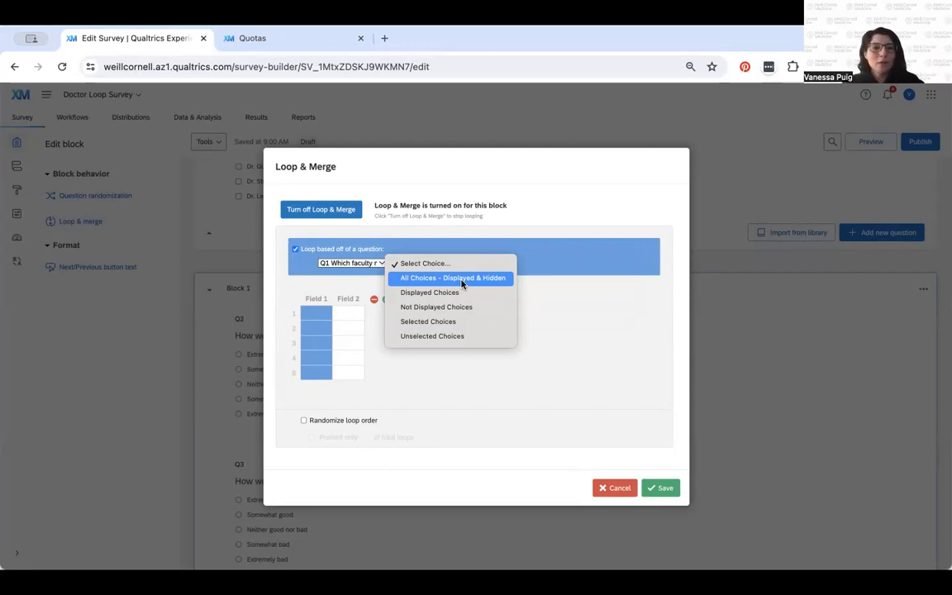
pyautogui.click(463, 321)
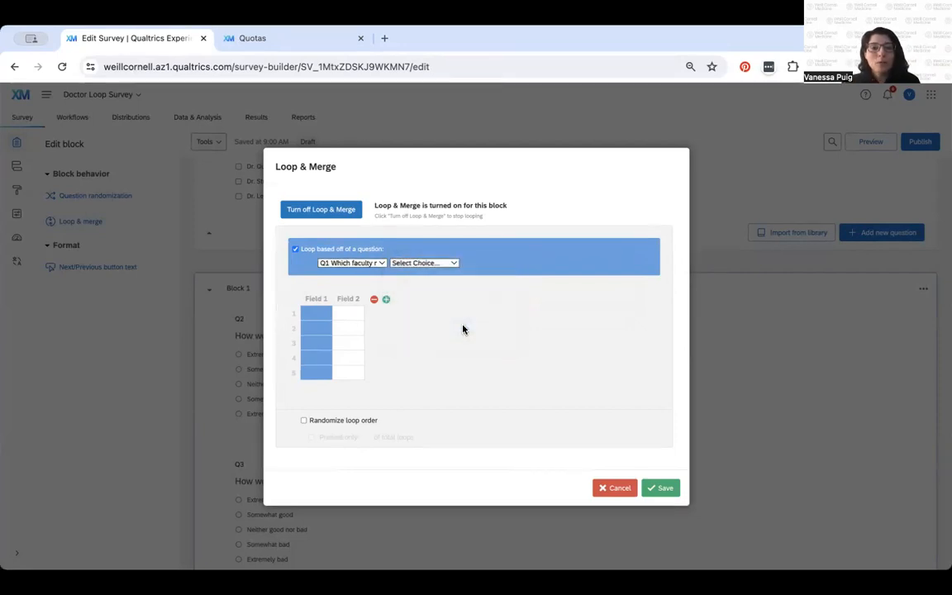
pyautogui.click(351, 312)
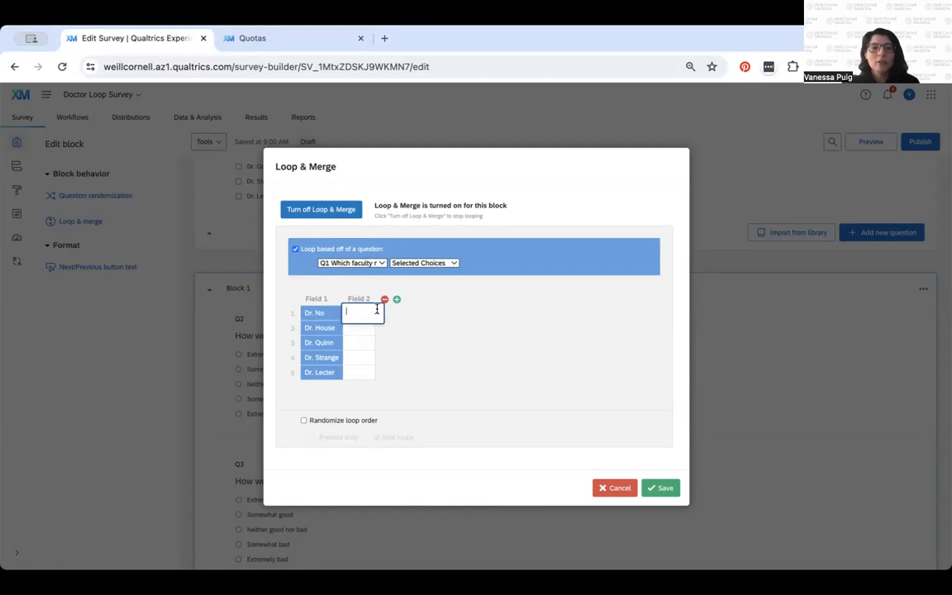
pyautogui.click(423, 340)
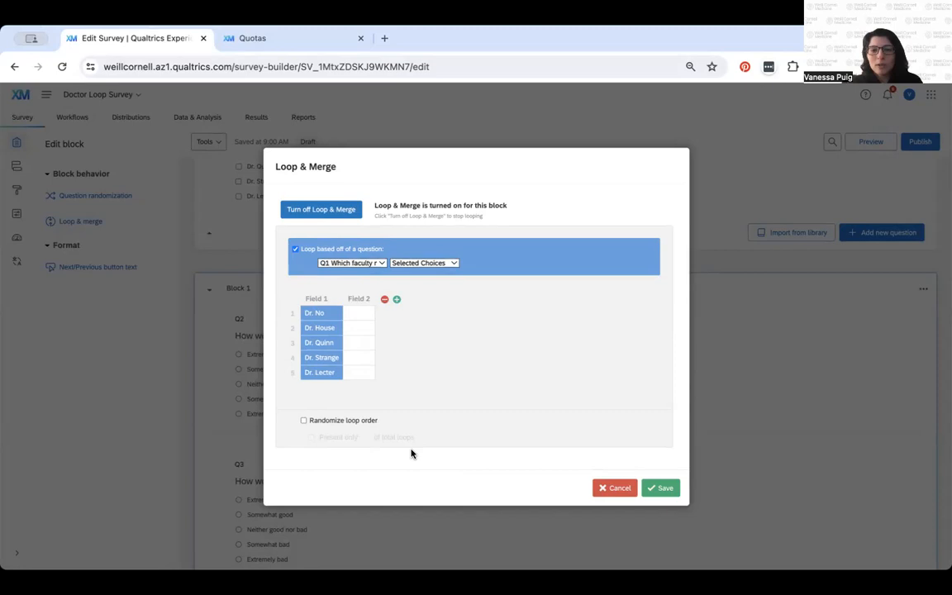
pyautogui.click(667, 489)
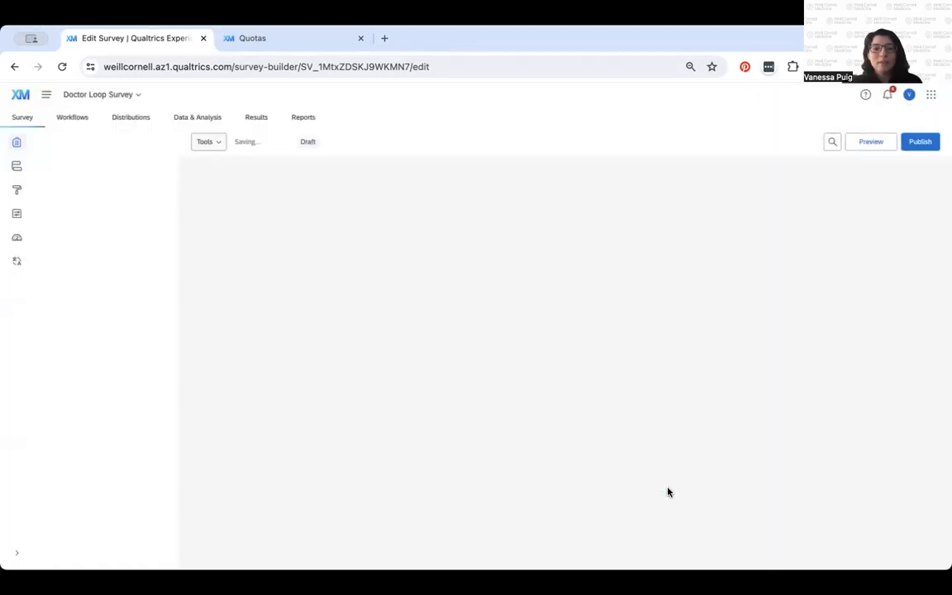
# Delete the blank underscore placeholder before "'s professionalism?" in the Q2 question text.
pyautogui.scroll(-2, 667, 492)
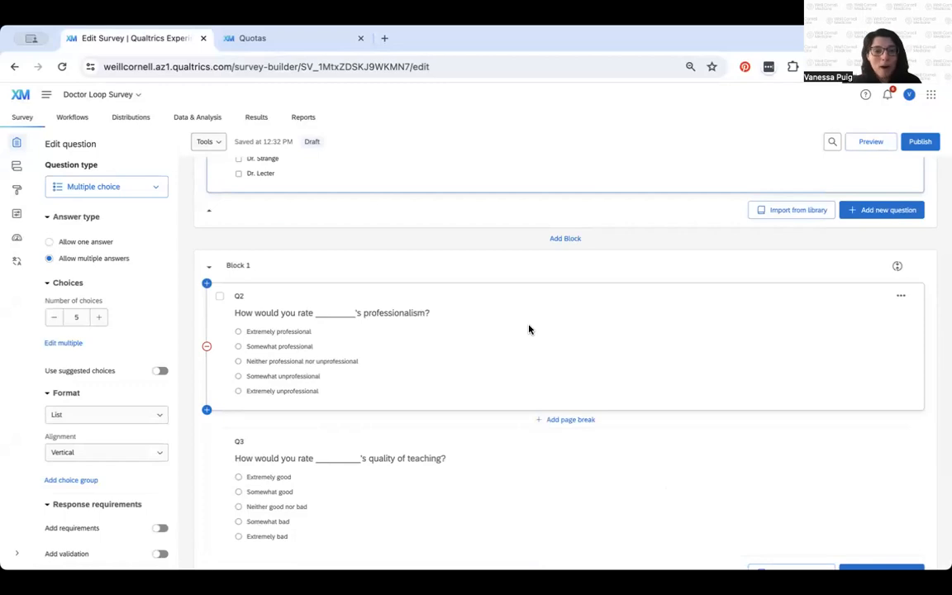
pyautogui.scroll(2, 529, 327)
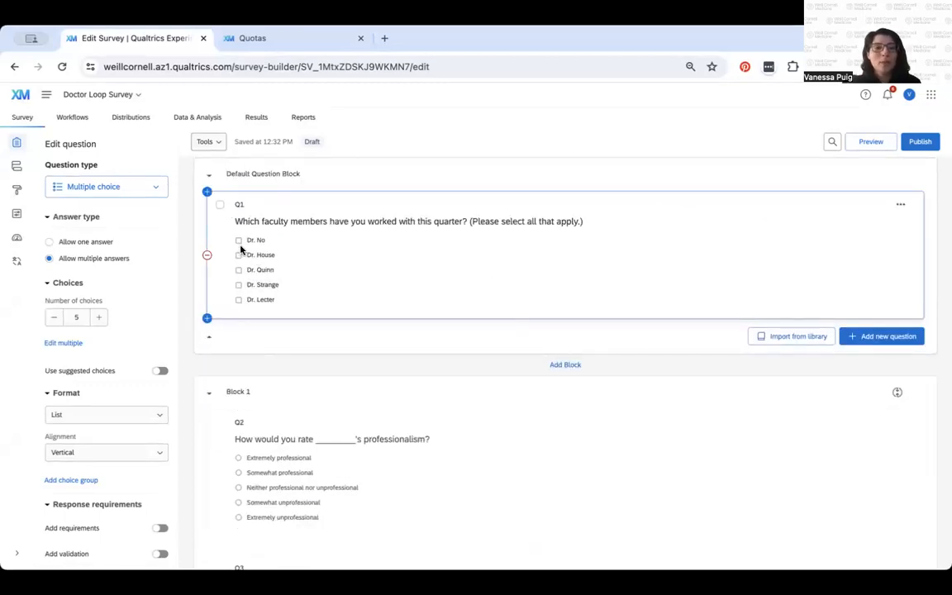
pyautogui.scroll(-2, 242, 258)
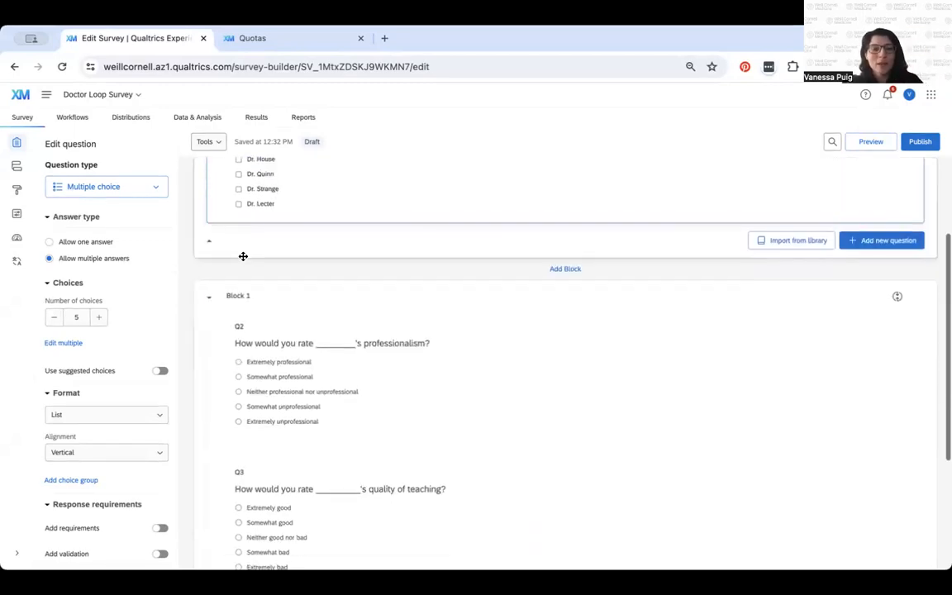
pyautogui.scroll(-1, 373, 314)
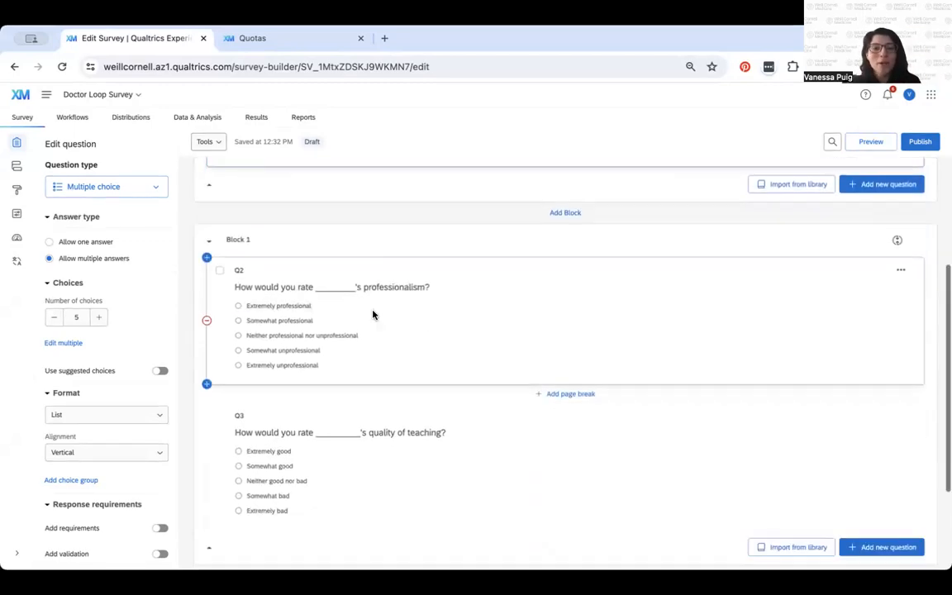
pyautogui.click(330, 288)
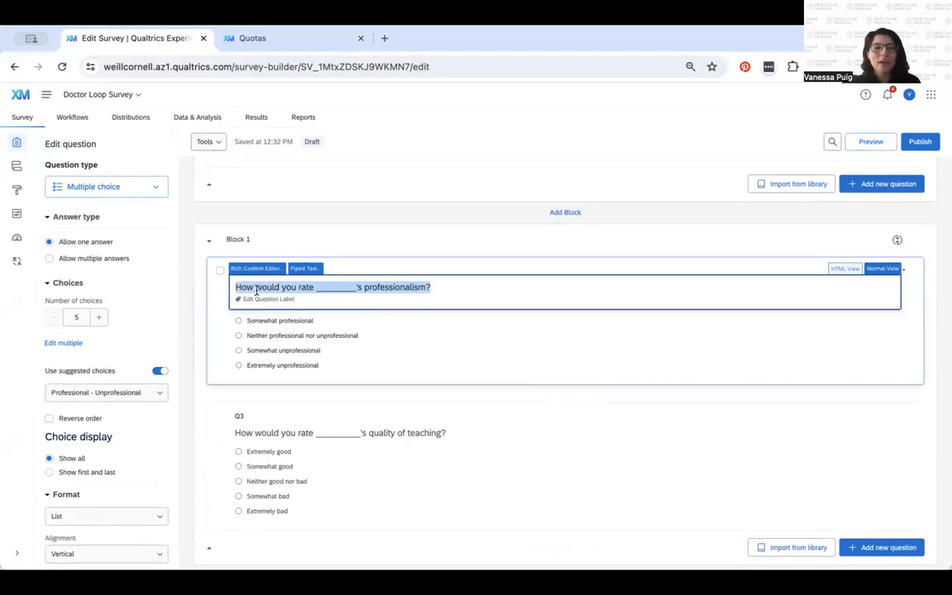
pyautogui.click(331, 289)
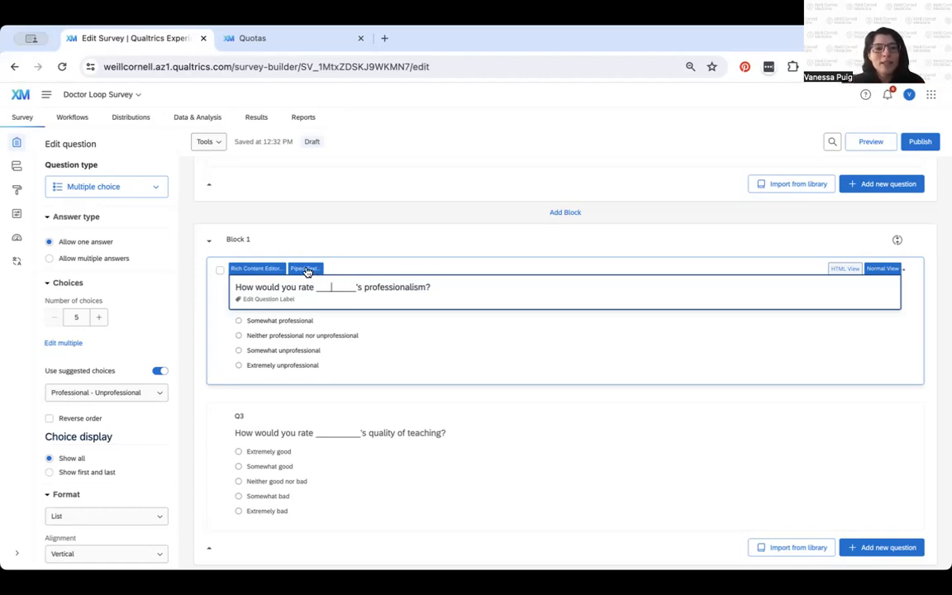
pyautogui.scroll(2, 278, 202)
pyautogui.scroll(1, 257, 319)
pyautogui.scroll(-3, 295, 383)
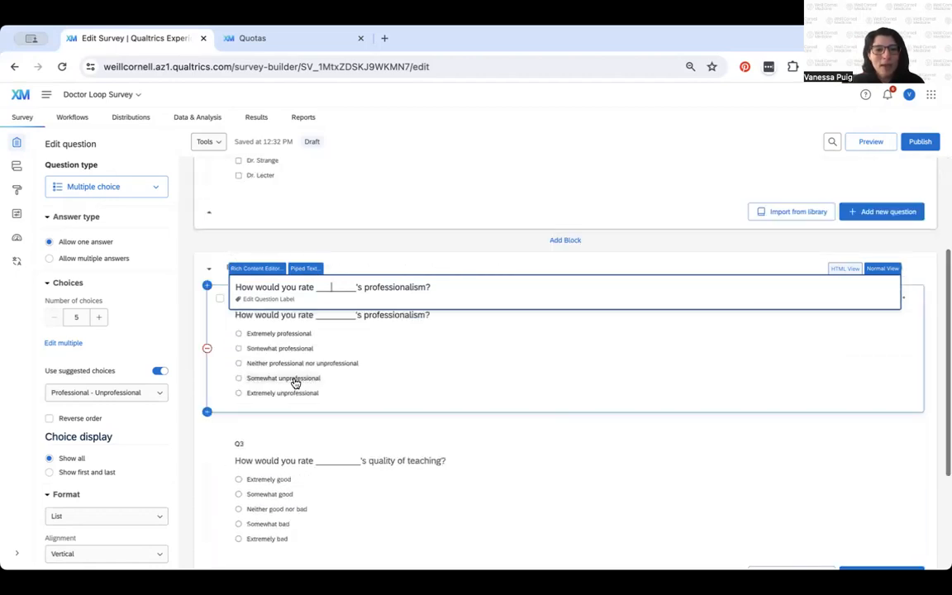
pyautogui.click(322, 312)
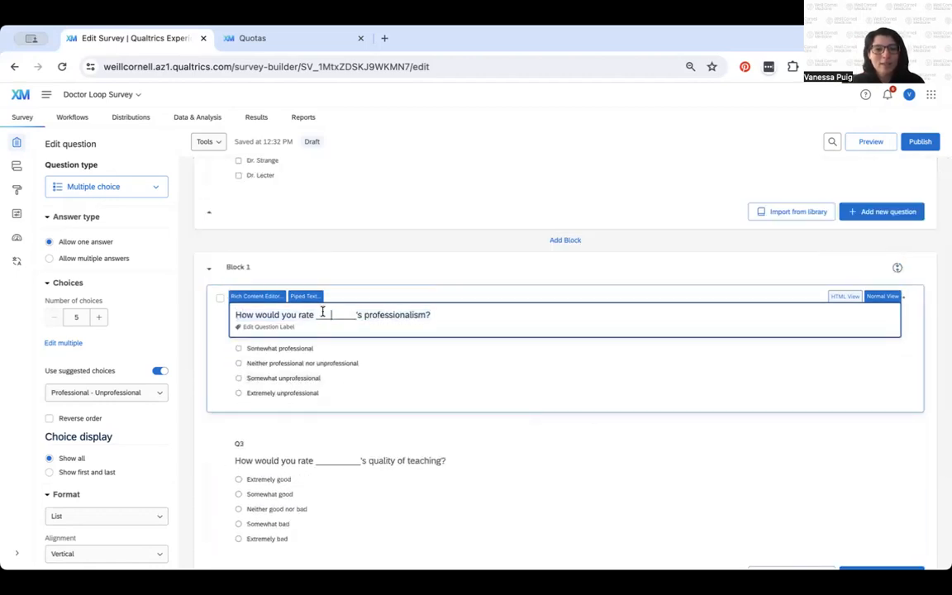
pyautogui.moveTo(322, 313); pyautogui.dragTo(356, 314)
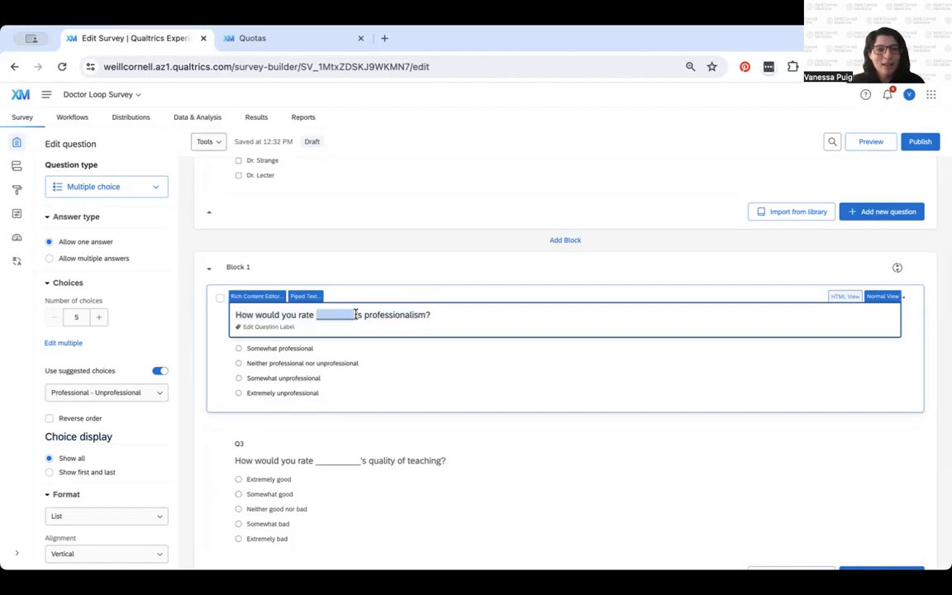
pyautogui.press('BackSpace')
# Insert piped text from Loop & Merge Field 1 where the faculty name belongs in Q2's text.
pyautogui.click(306, 297)
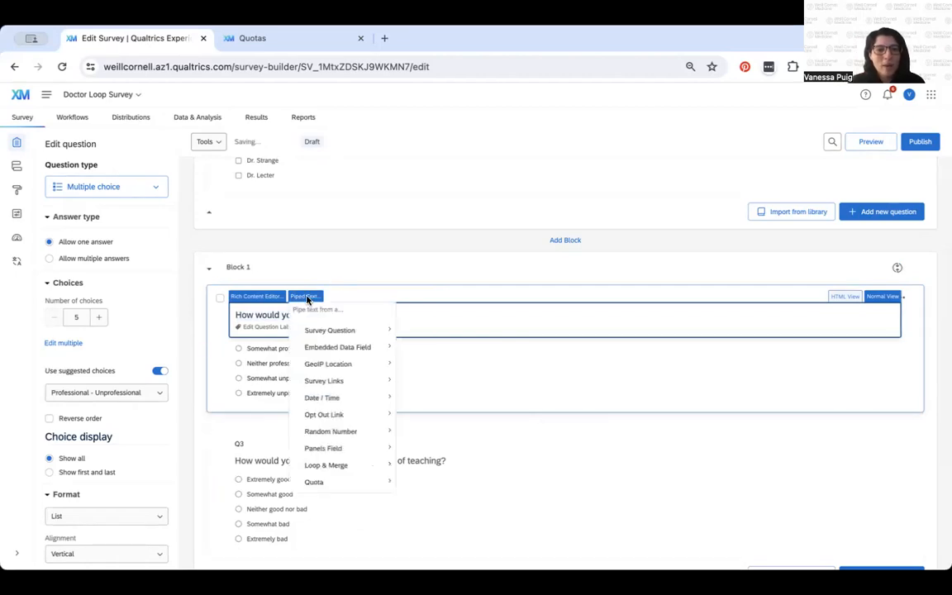
pyautogui.moveTo(308, 332)
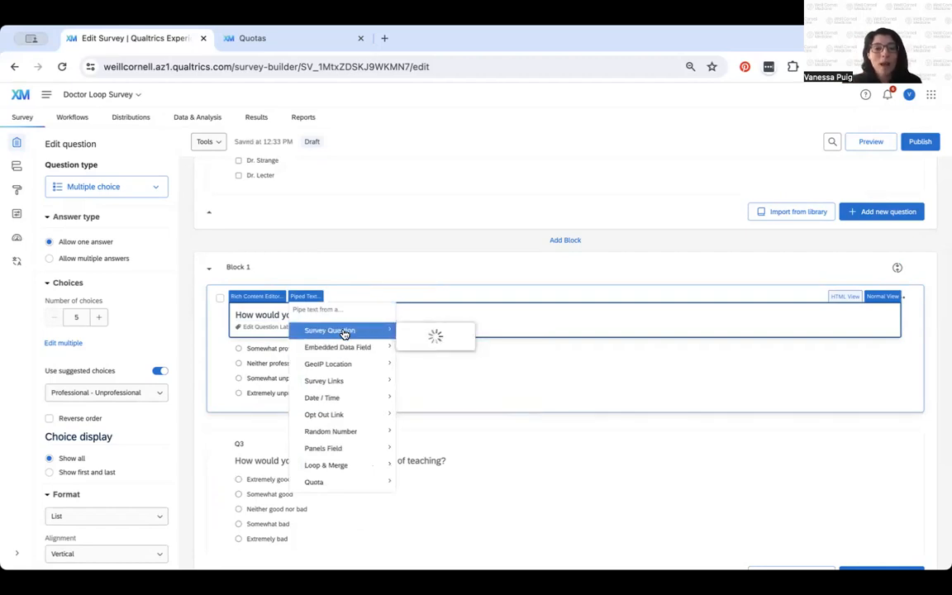
pyautogui.moveTo(345, 402)
pyautogui.moveTo(347, 436)
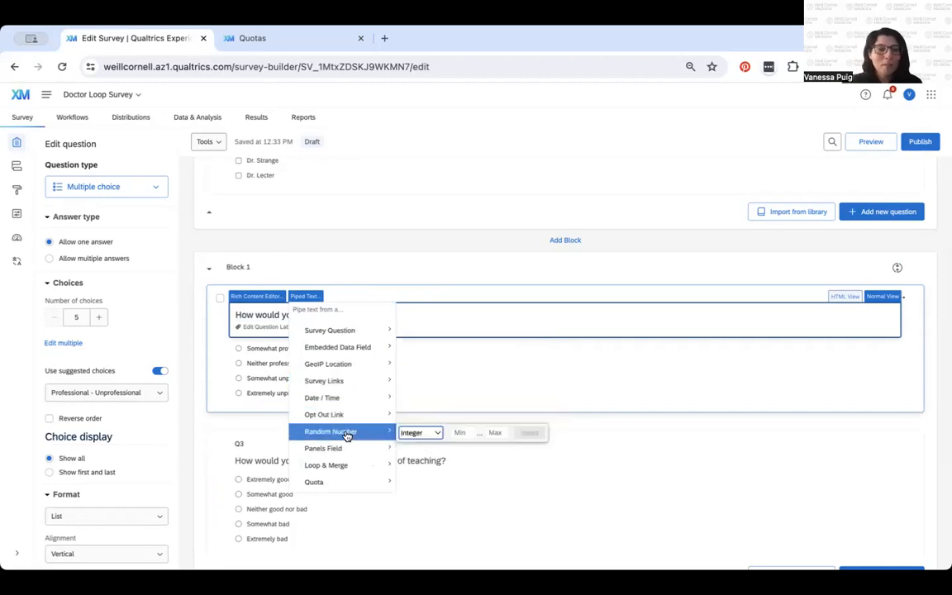
pyautogui.moveTo(348, 486)
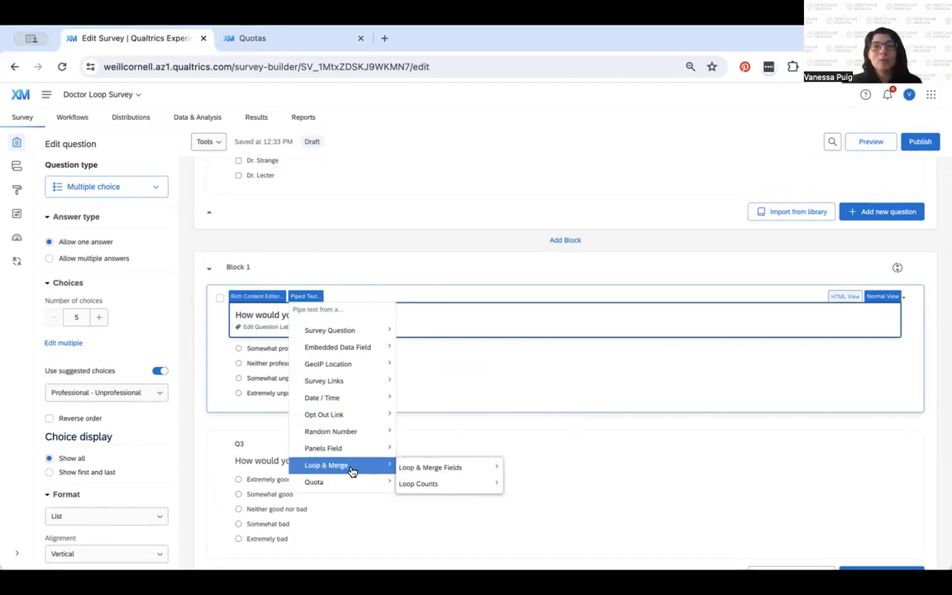
pyautogui.moveTo(438, 475)
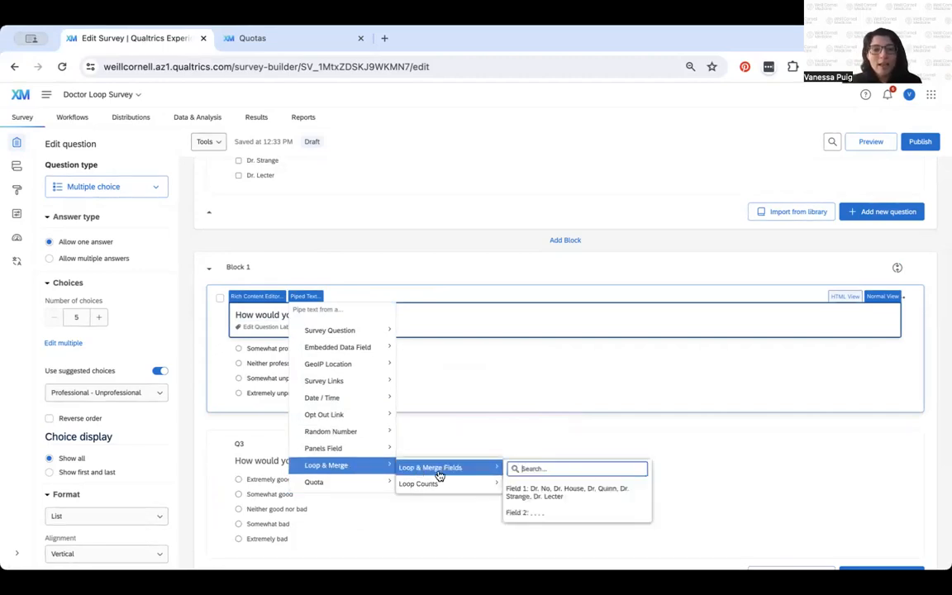
pyautogui.click(517, 494)
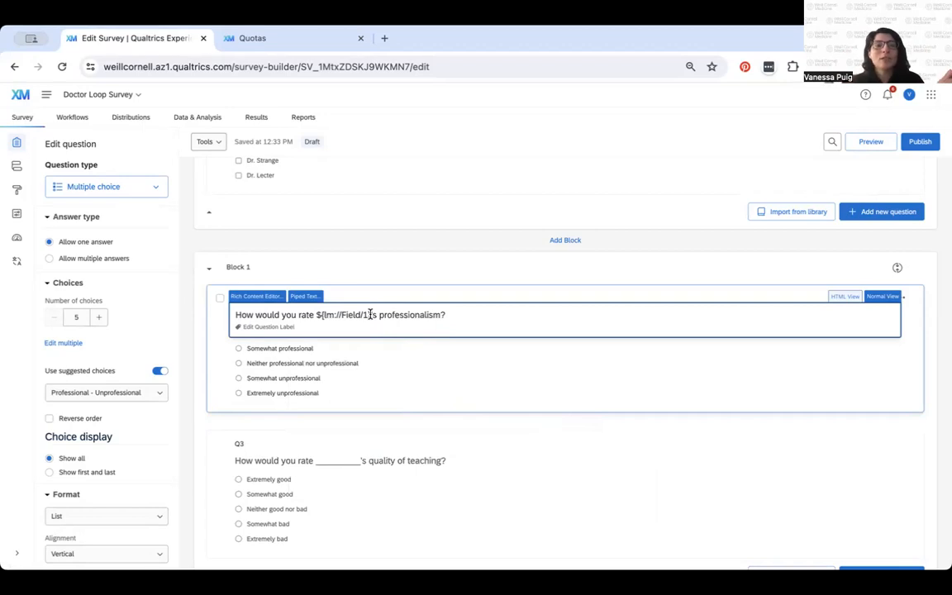
# Replace the blank in Q3's quality of teaching question with piped text from Loop & Merge Field 1.
pyautogui.click(361, 460)
pyautogui.moveTo(361, 460); pyautogui.dragTo(315, 460)
pyautogui.press('BackSpace')
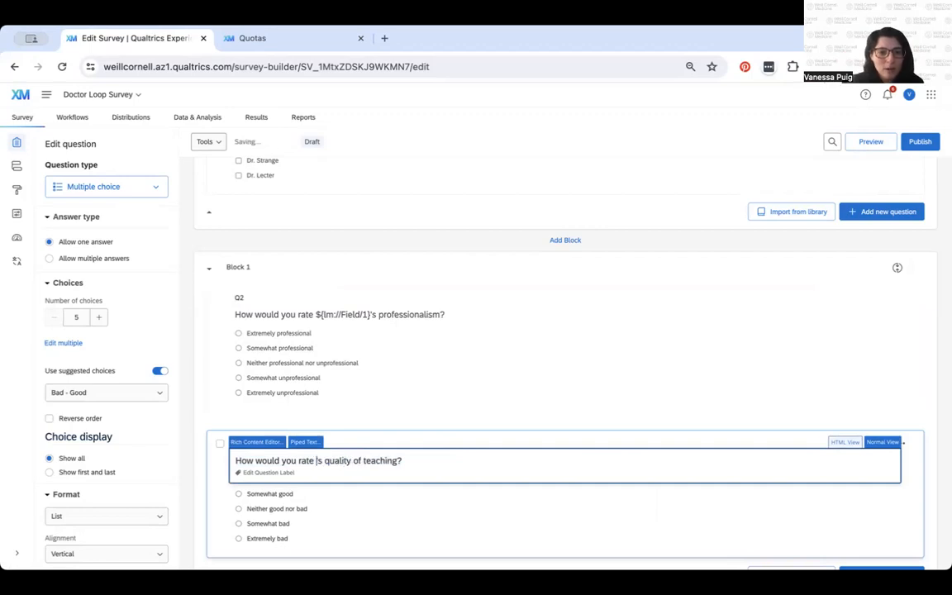
pyautogui.click(304, 442)
pyautogui.moveTo(450, 410)
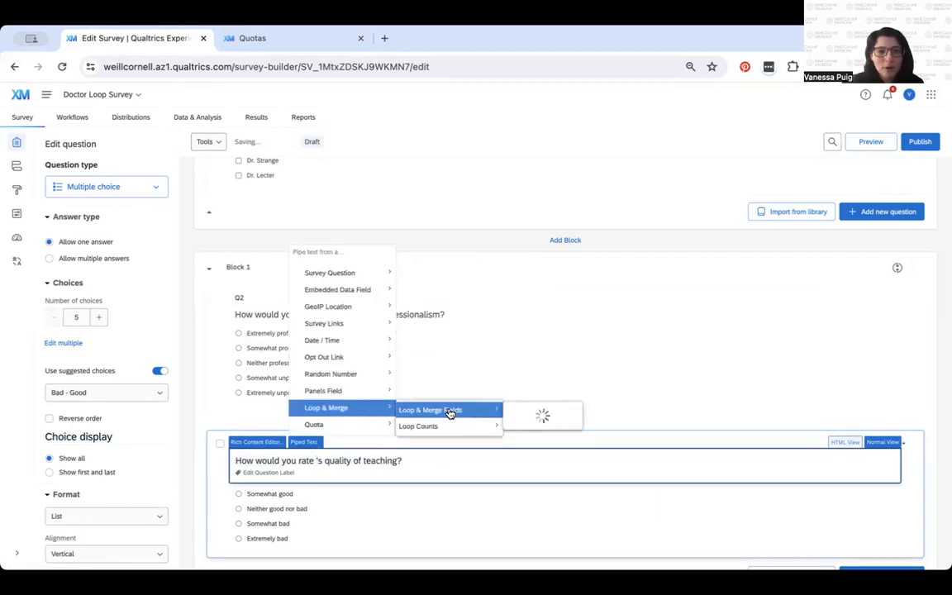
pyautogui.click(549, 439)
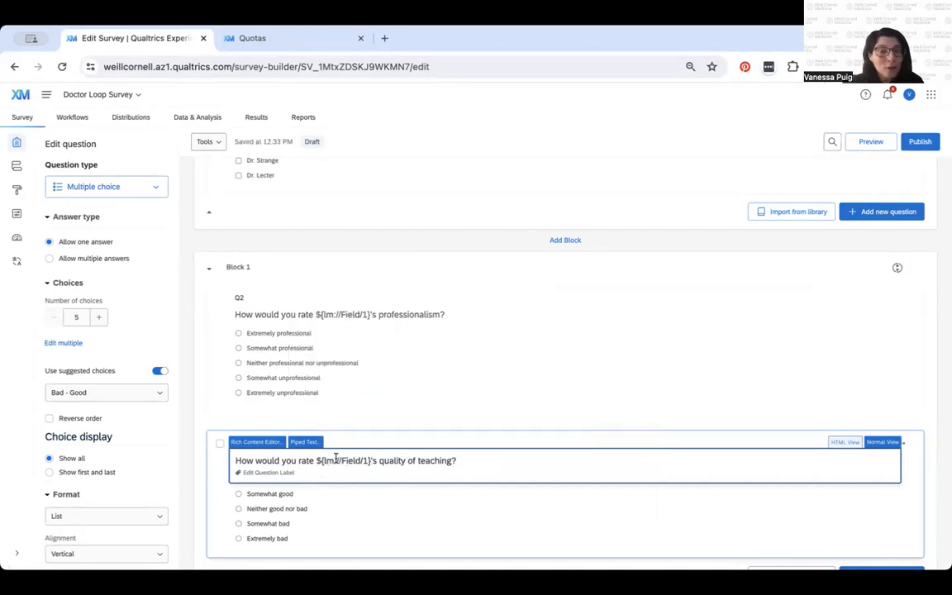
# Preview the Doctor Loop Survey and view its faculty selection question.
pyautogui.scroll(3, 474, 276)
pyautogui.click(869, 151)
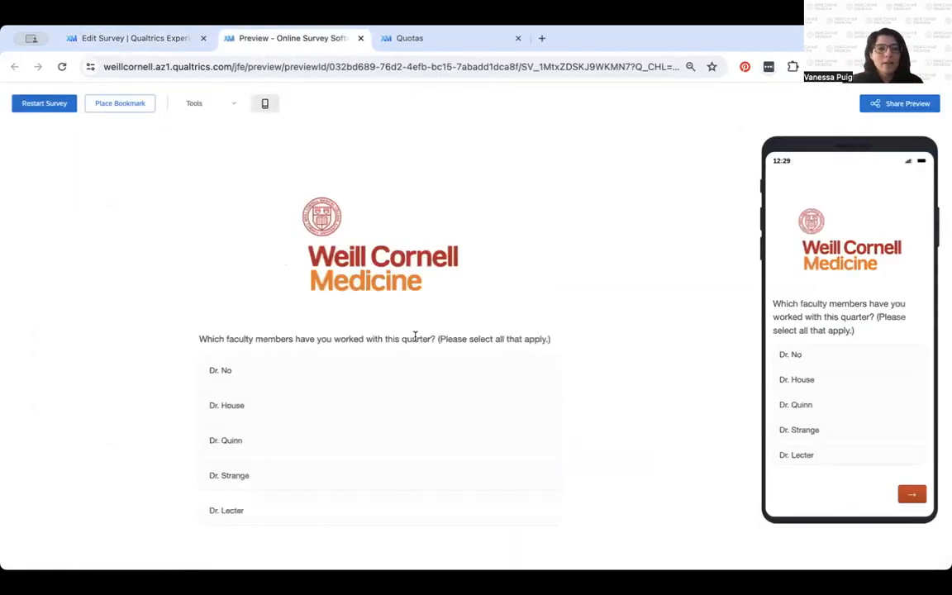
pyautogui.scroll(-1, 401, 305)
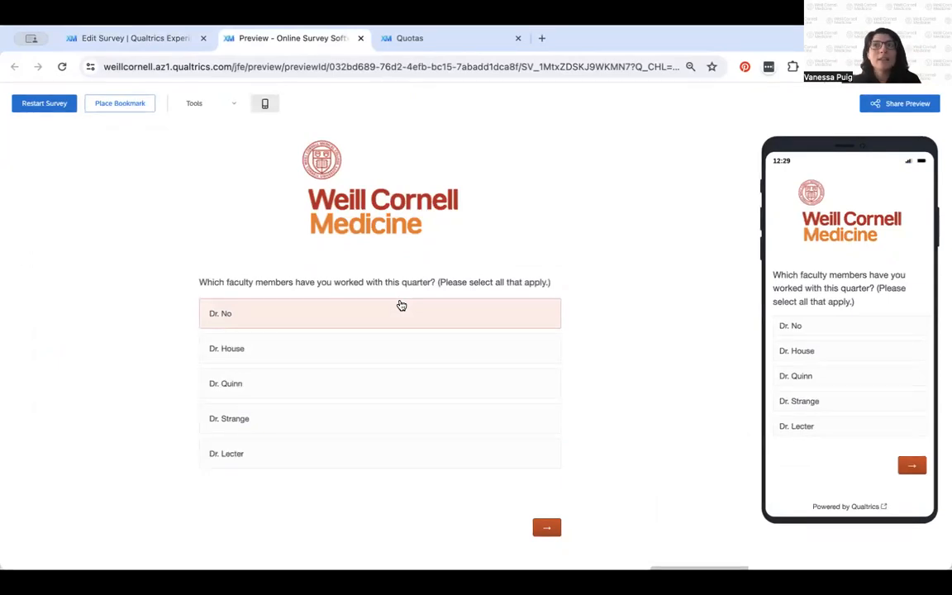
# Choose Dr. House and Dr. Quinn in the preview's faculty question and advance to the looped questions.
pyautogui.click(336, 355)
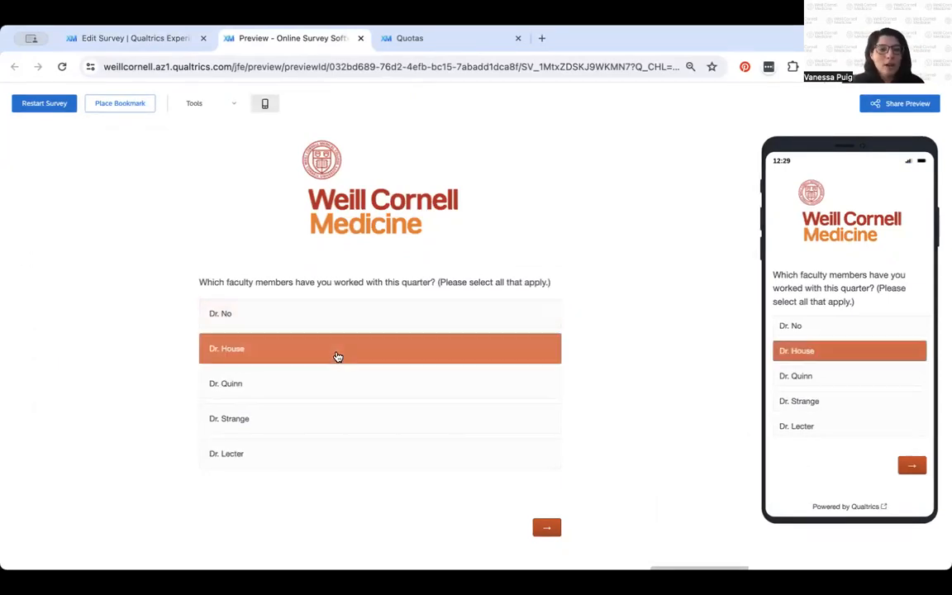
pyautogui.click(318, 393)
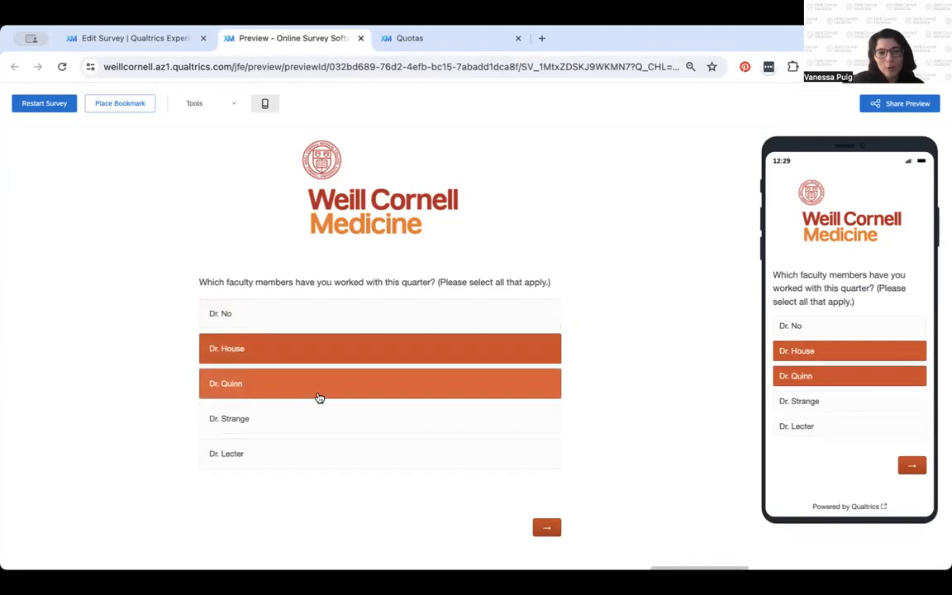
pyautogui.click(547, 530)
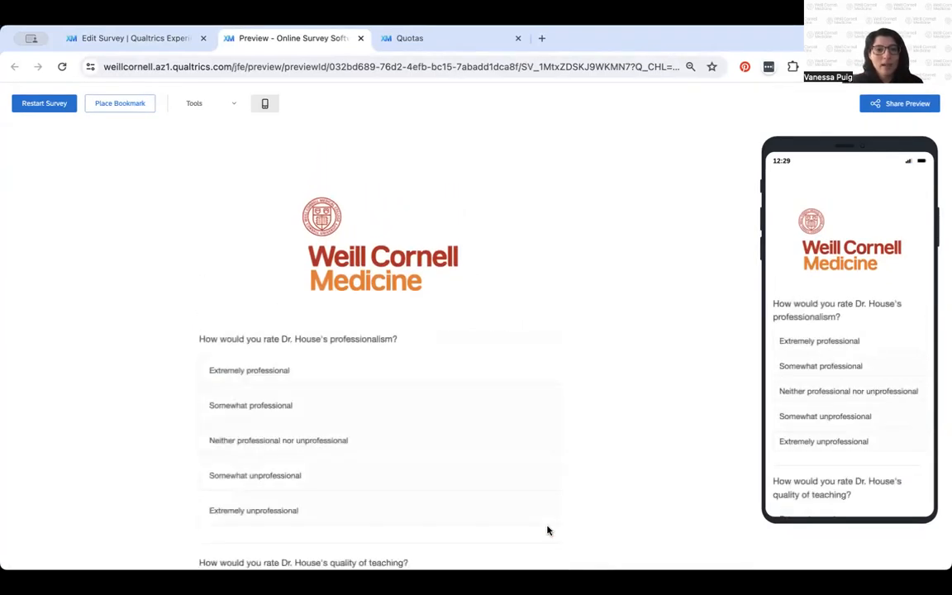
# Rate Dr. House as "Extremely unprofessional" and his teaching as "Somewhat bad", and continue to the next loop.
pyautogui.scroll(-1, 281, 366)
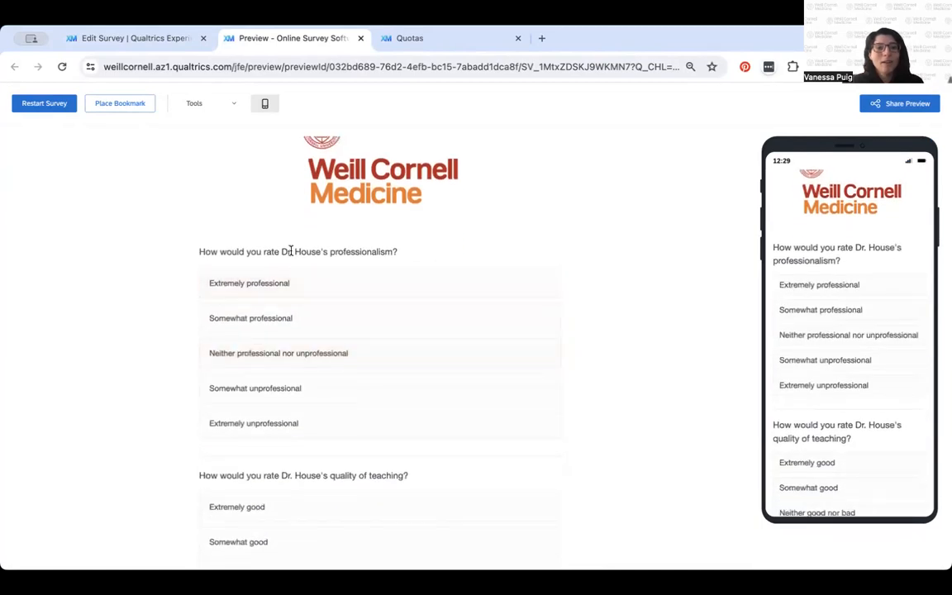
pyautogui.moveTo(281, 251); pyautogui.dragTo(315, 251)
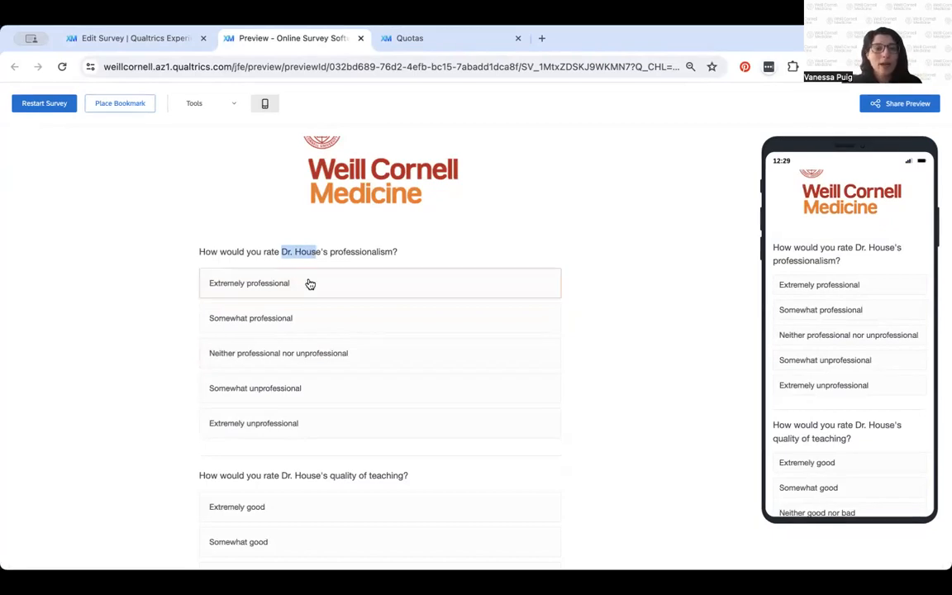
pyautogui.scroll(-1, 305, 247)
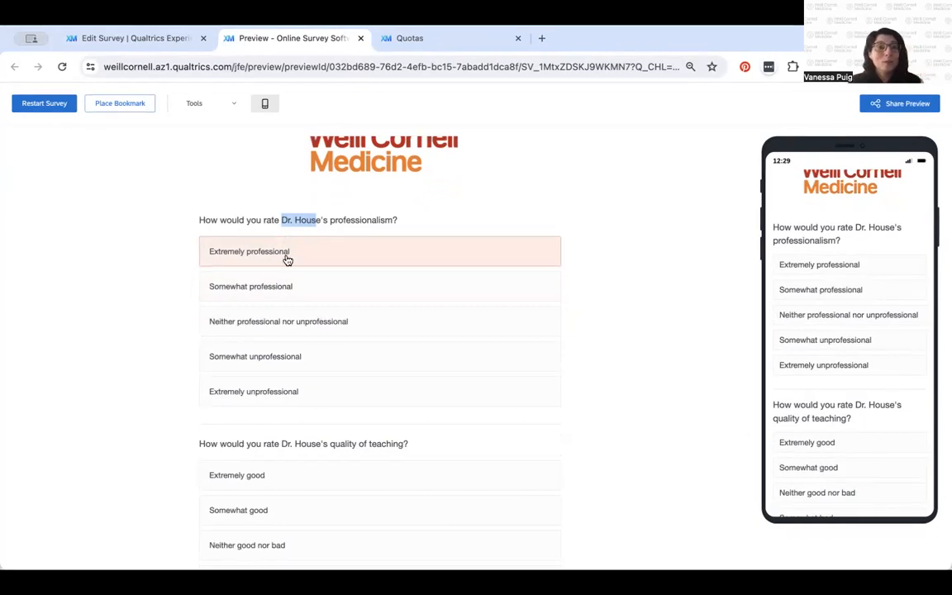
pyautogui.click(270, 397)
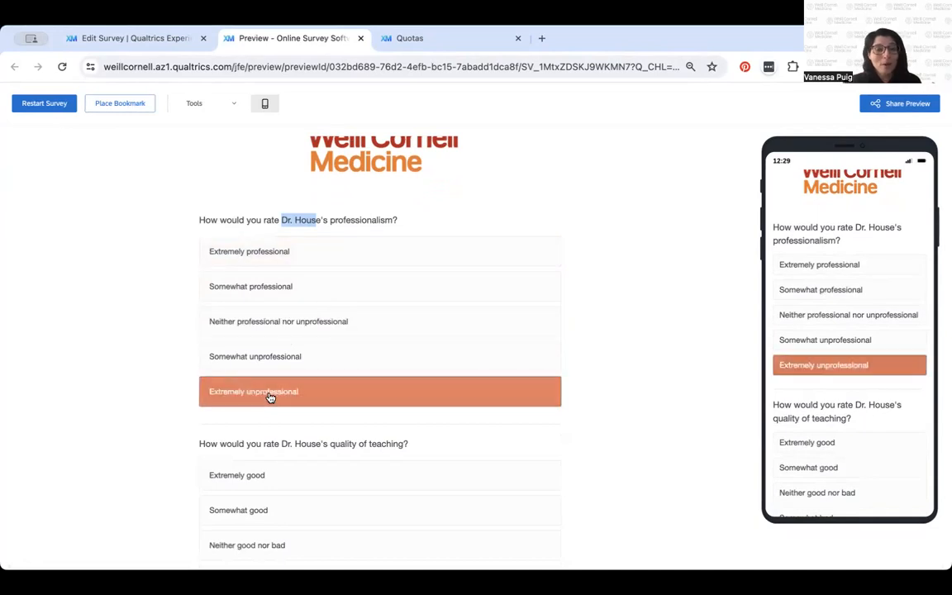
pyautogui.scroll(-3, 276, 435)
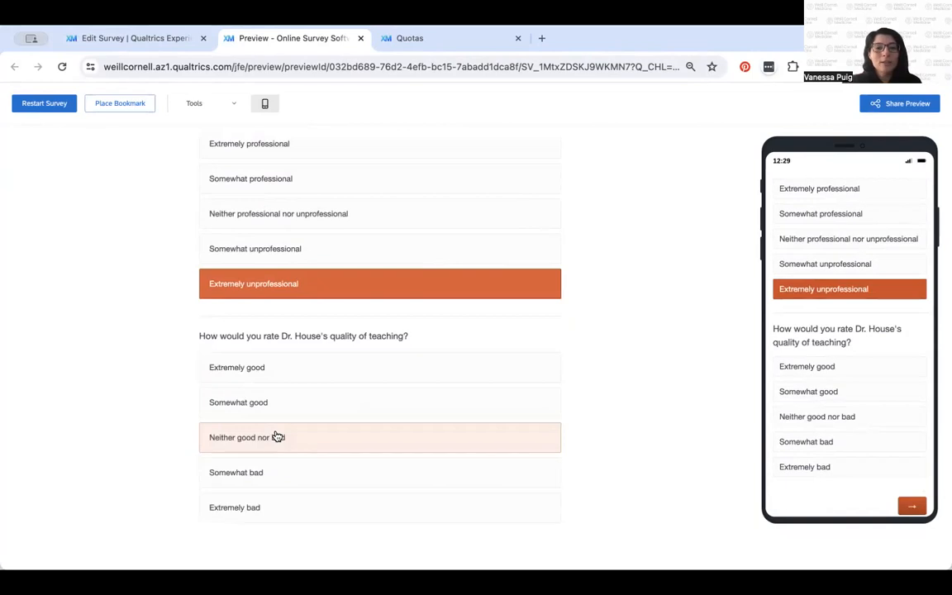
pyautogui.scroll(-2, 303, 361)
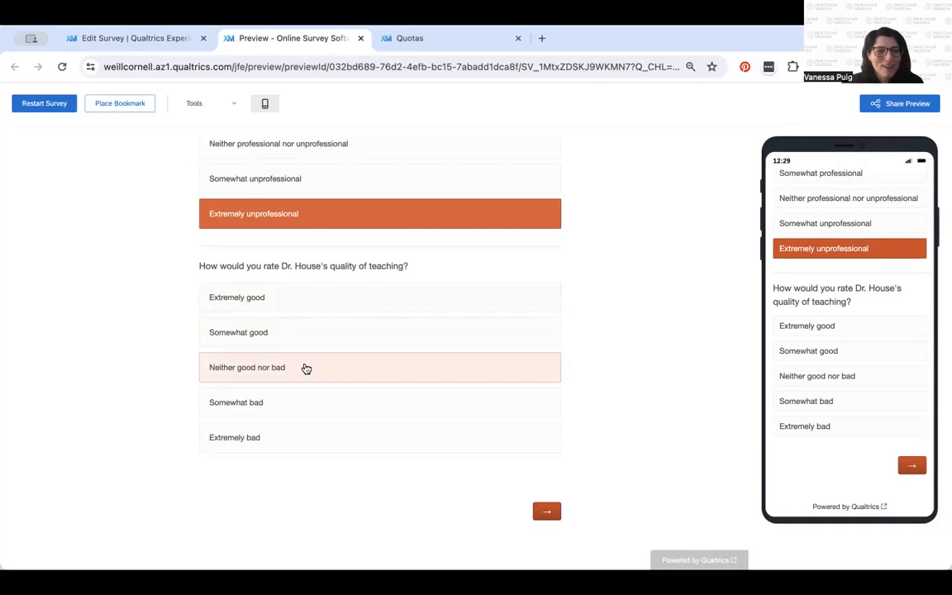
pyautogui.click(292, 394)
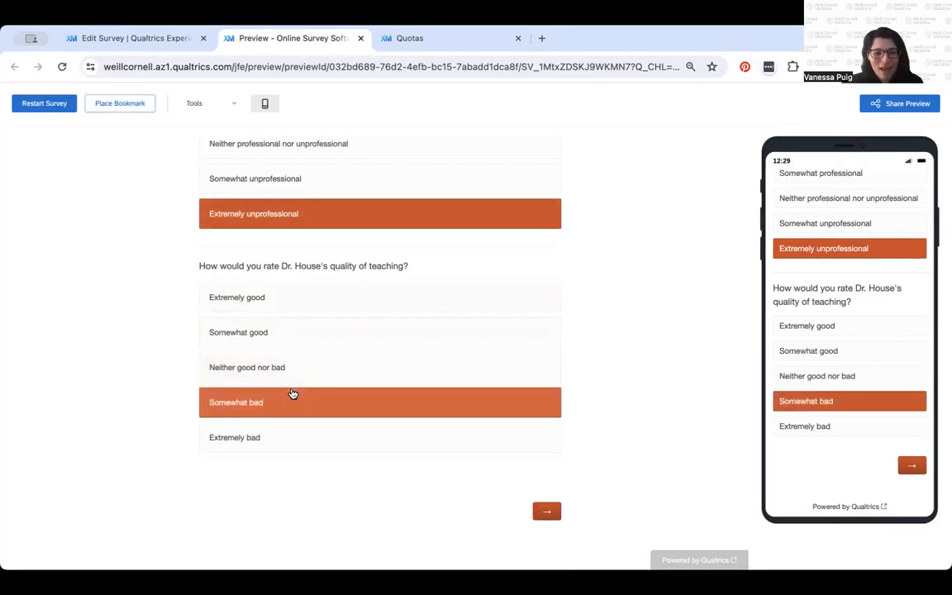
pyautogui.scroll(3, 430, 438)
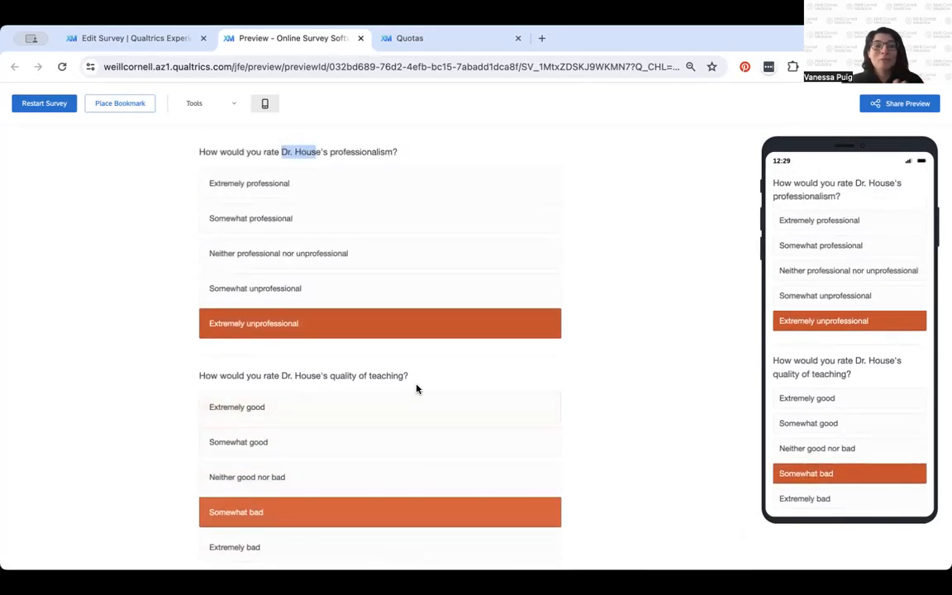
pyautogui.scroll(-2, 603, 265)
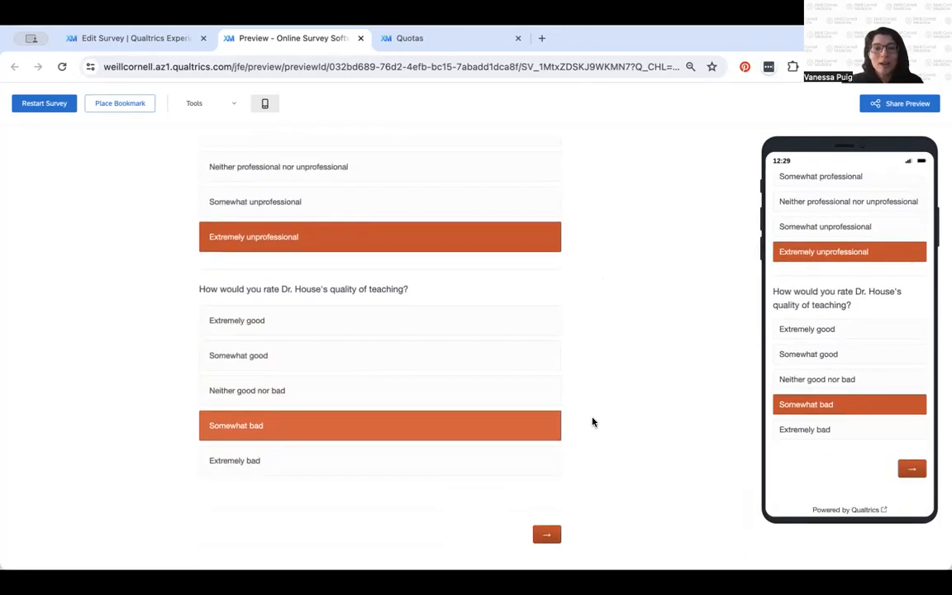
pyautogui.click(547, 536)
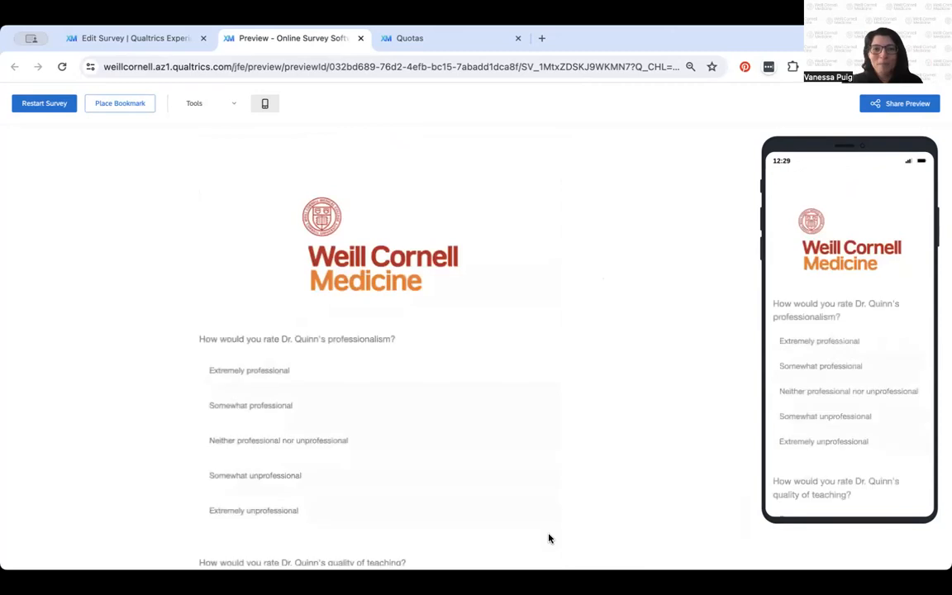
# Rate Dr. Quinn as "Extremely professional" with teaching "Neither good nor bad", and submit the preview response.
pyautogui.scroll(-1, 287, 365)
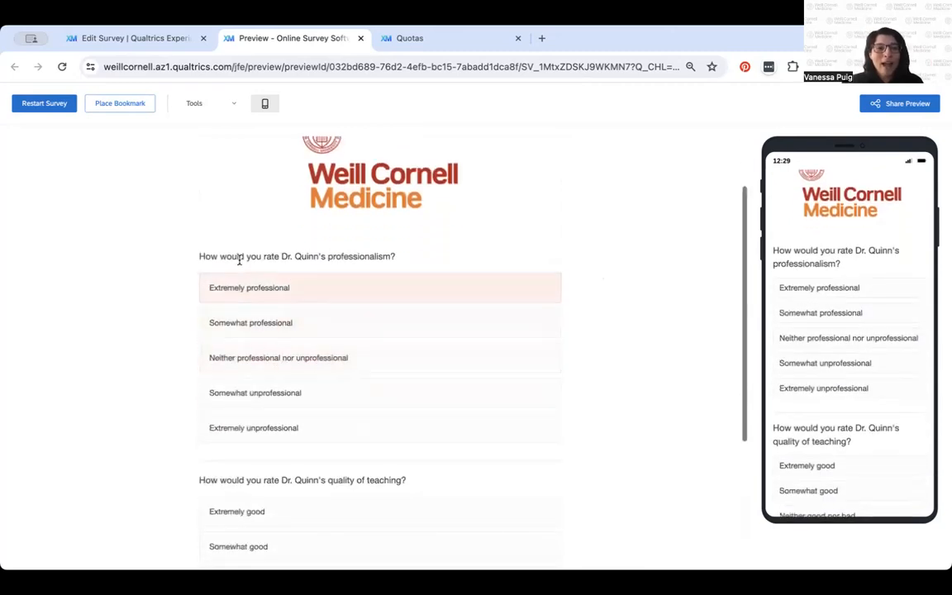
pyautogui.moveTo(282, 255); pyautogui.dragTo(321, 255)
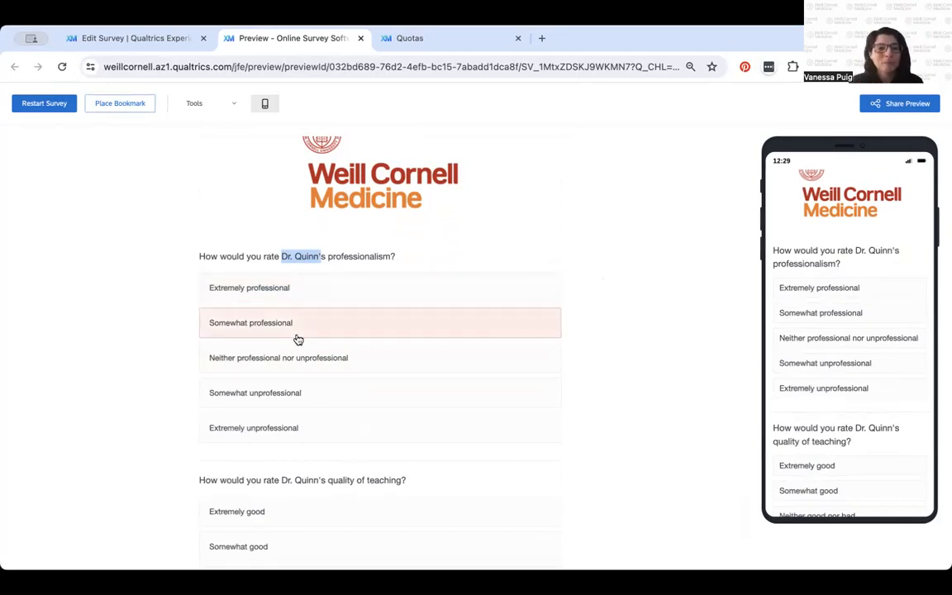
pyautogui.click(295, 287)
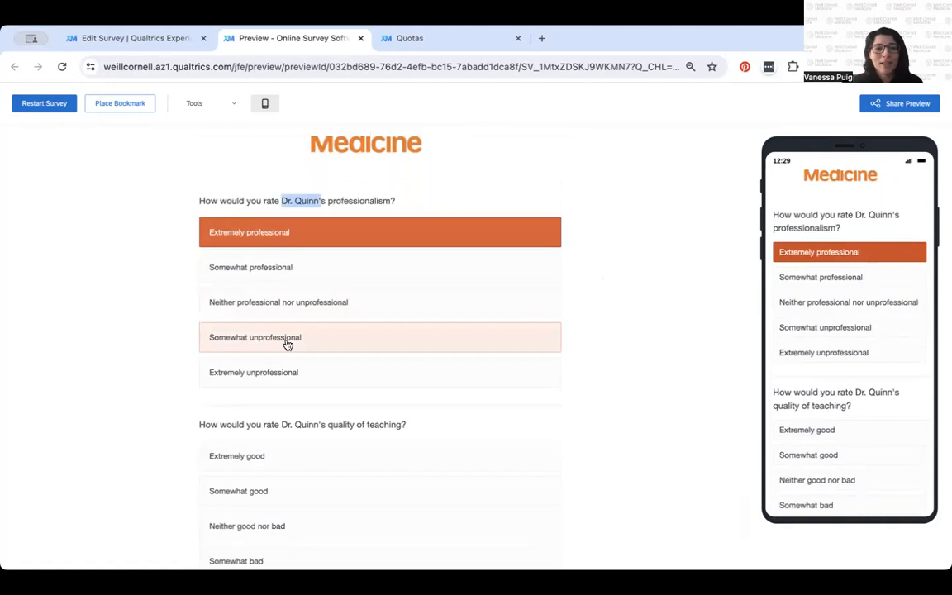
pyautogui.scroll(2, 288, 344)
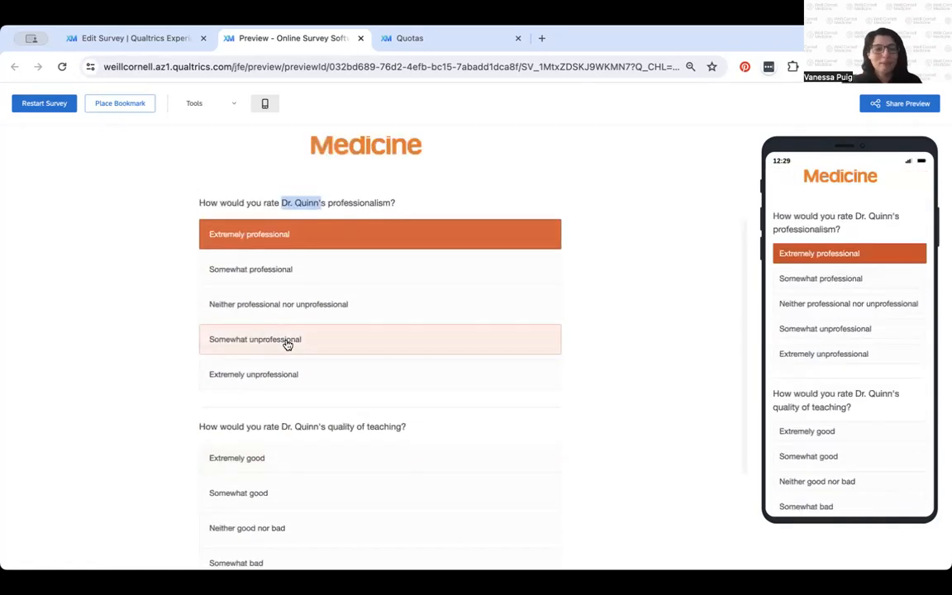
pyautogui.scroll(-2, 287, 345)
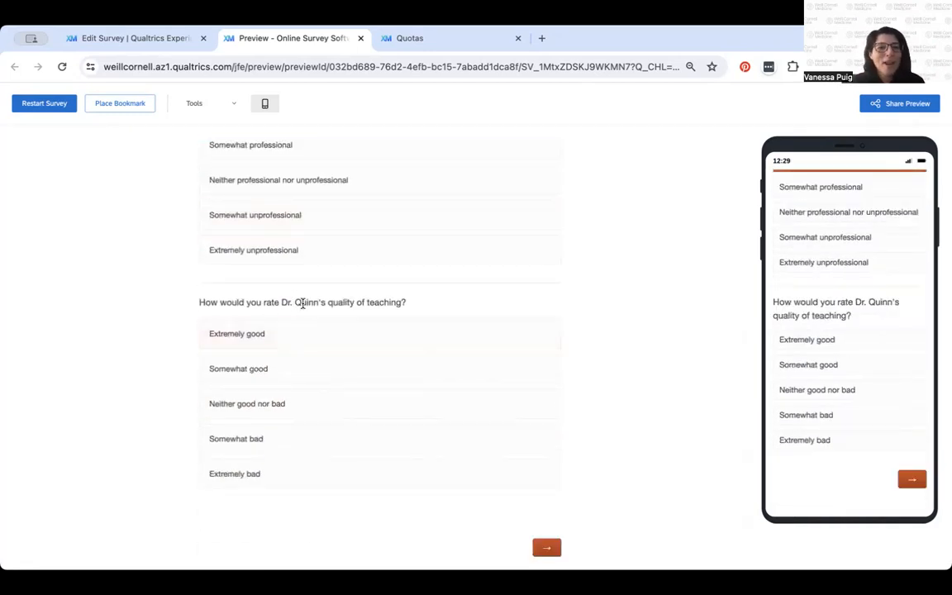
pyautogui.scroll(-1, 338, 327)
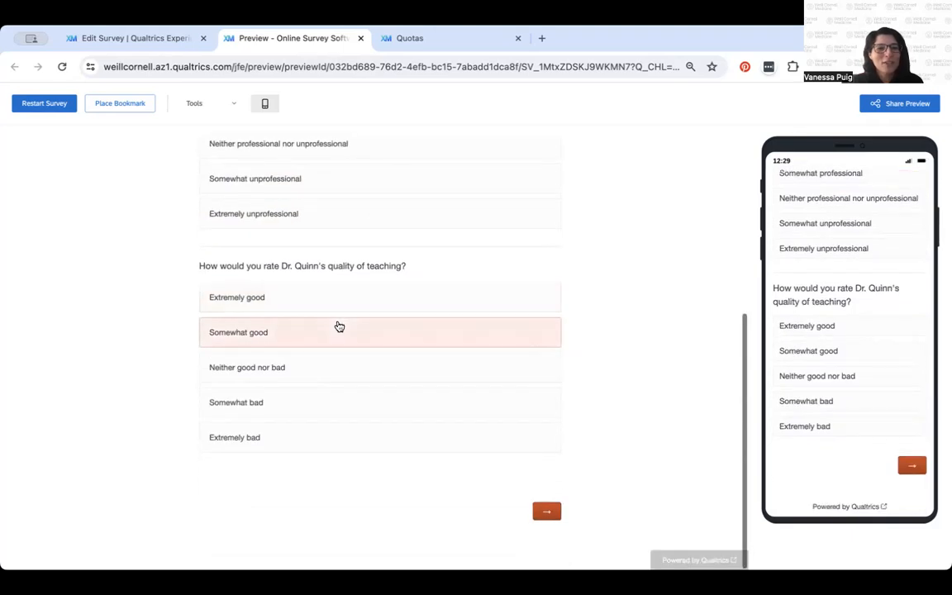
pyautogui.click(316, 373)
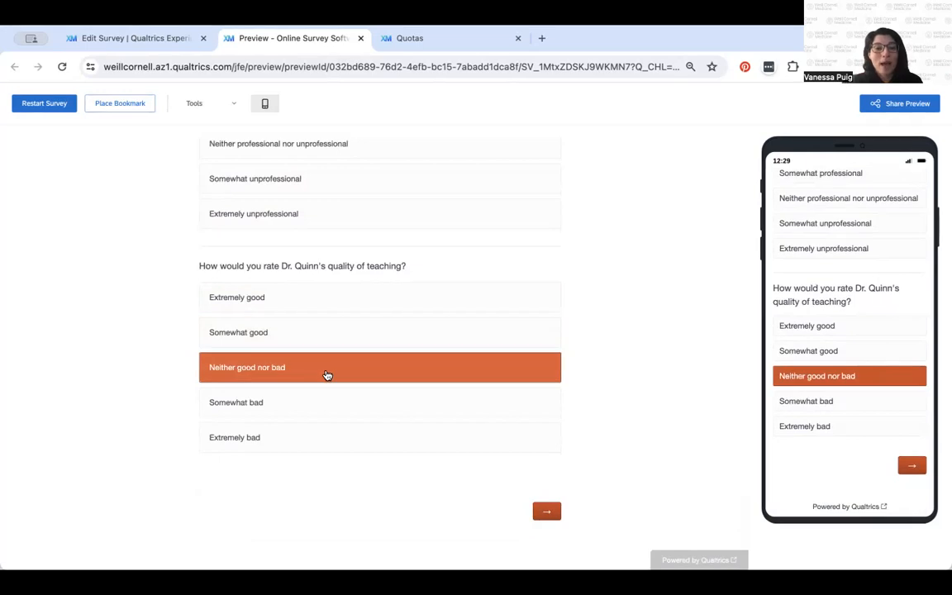
pyautogui.scroll(3, 315, 373)
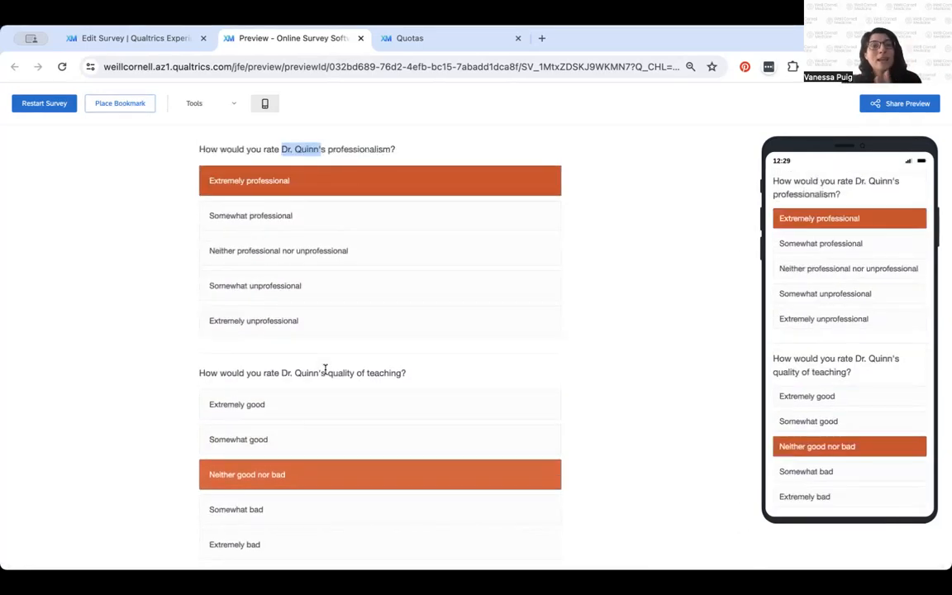
pyautogui.scroll(-3, 324, 372)
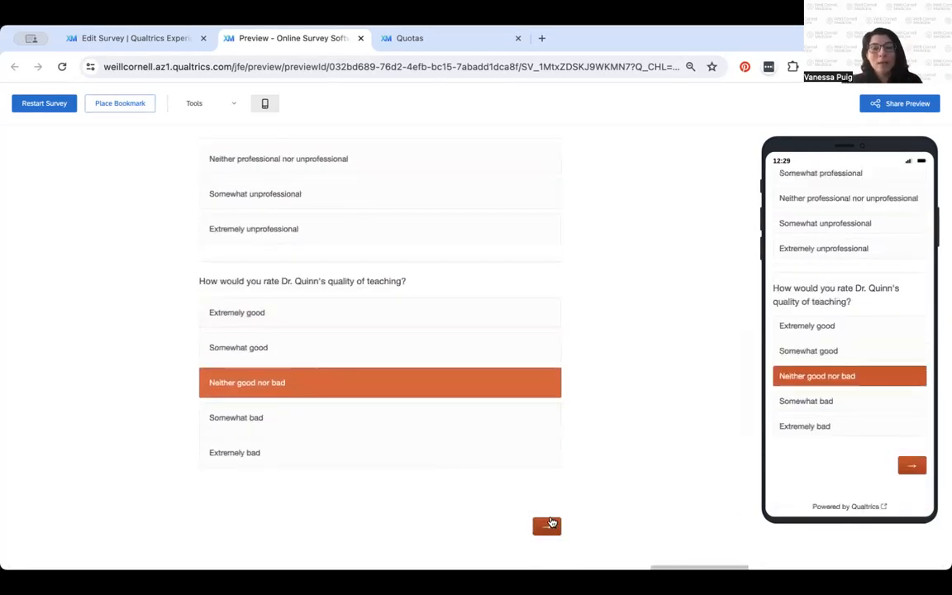
pyautogui.click(547, 529)
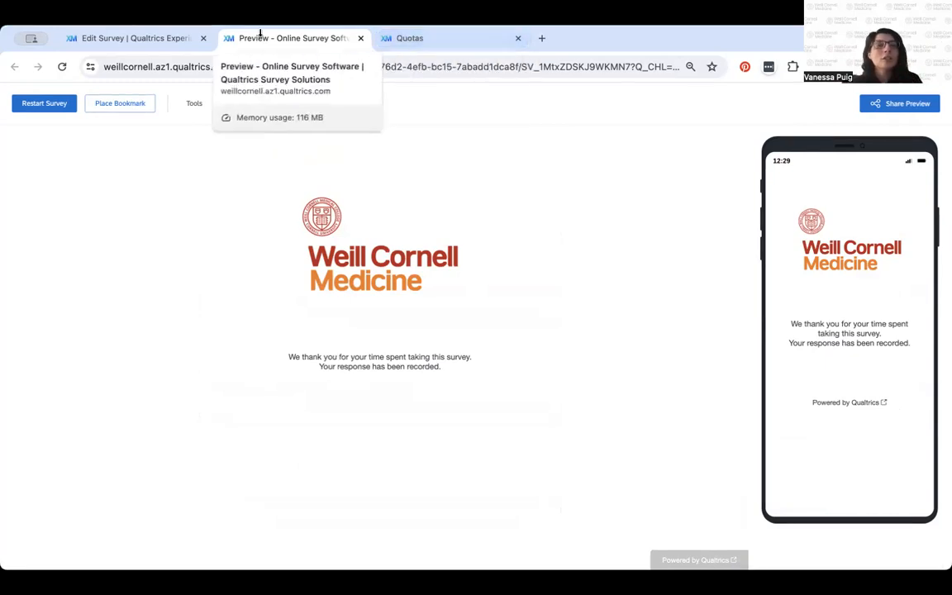
# Return to the Doctor Loop Survey editor and review the faculty selection question and Block 1's piped Q2 and Q3.
pyautogui.click(153, 39)
pyautogui.scroll(-5, 375, 330)
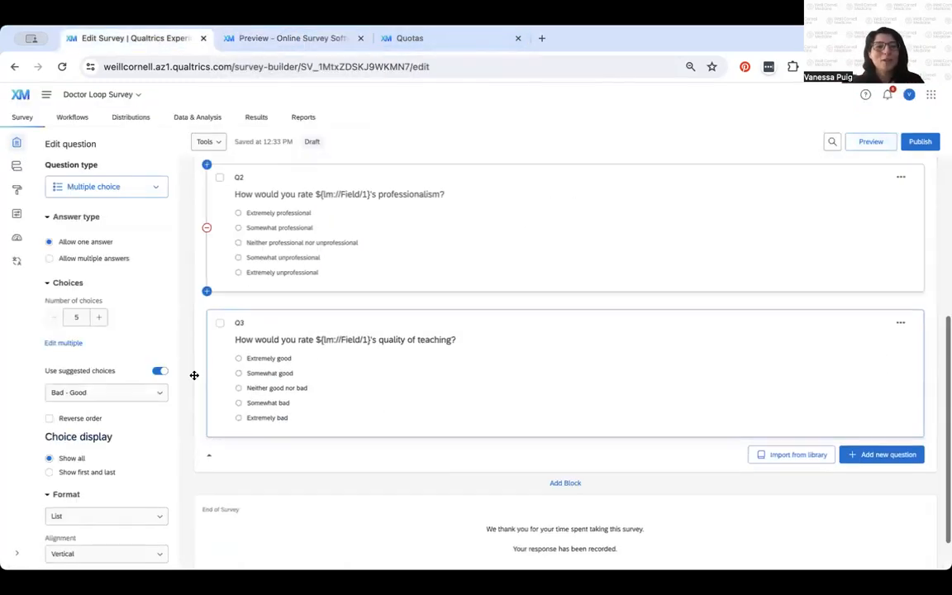
pyautogui.scroll(3, 365, 310)
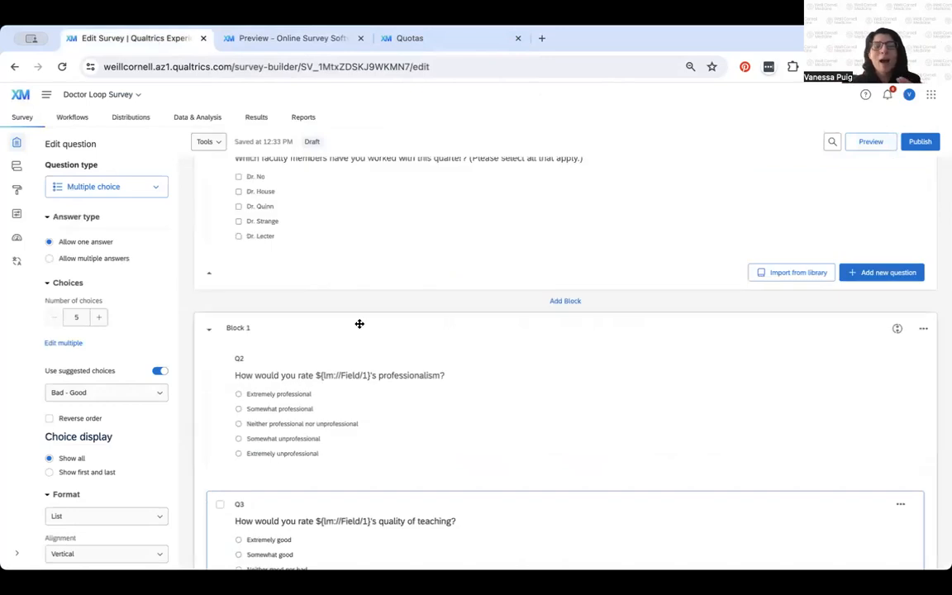
pyautogui.scroll(-1, 359, 328)
pyautogui.scroll(-1, 361, 313)
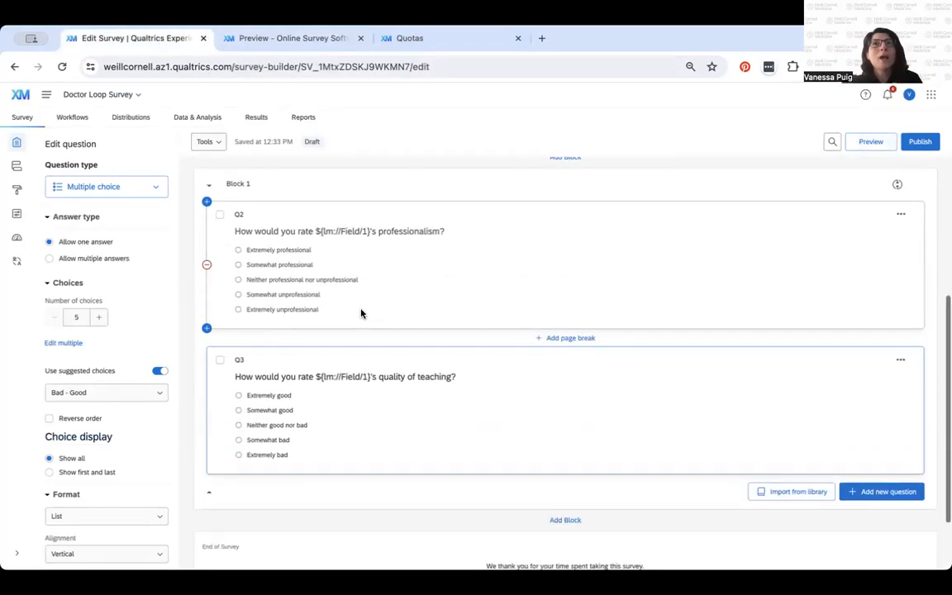
pyautogui.scroll(1, 361, 313)
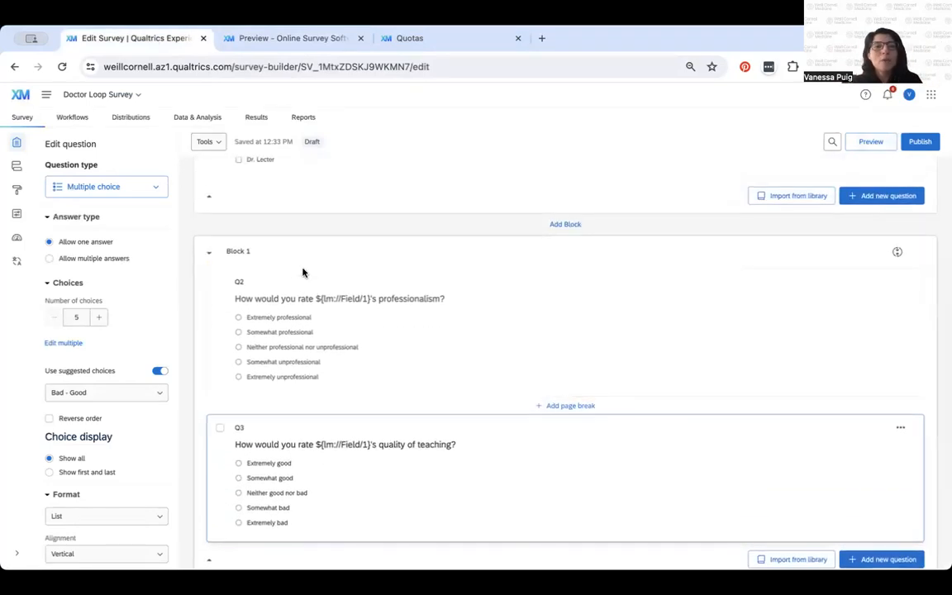
pyautogui.scroll(-2, 303, 272)
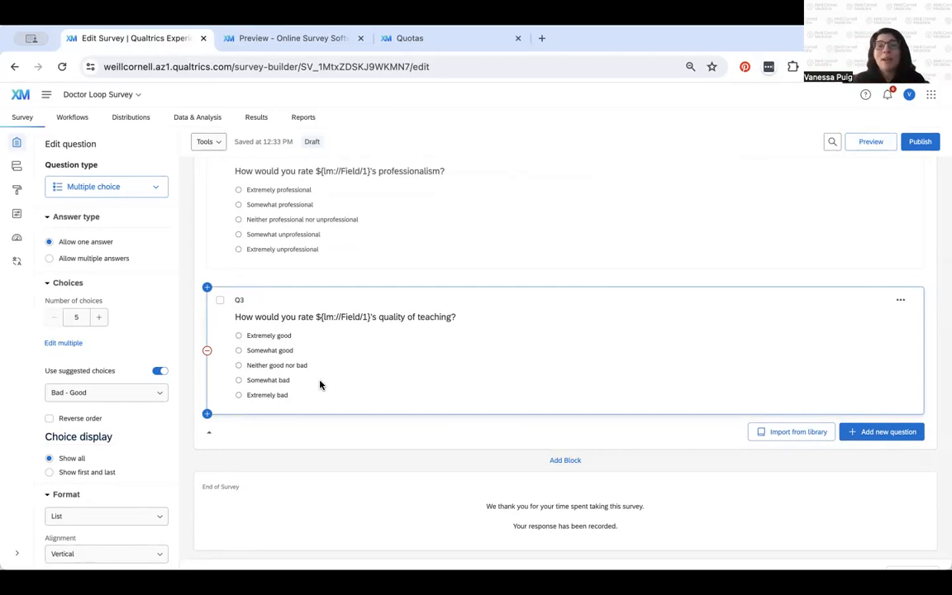
pyautogui.scroll(3, 336, 325)
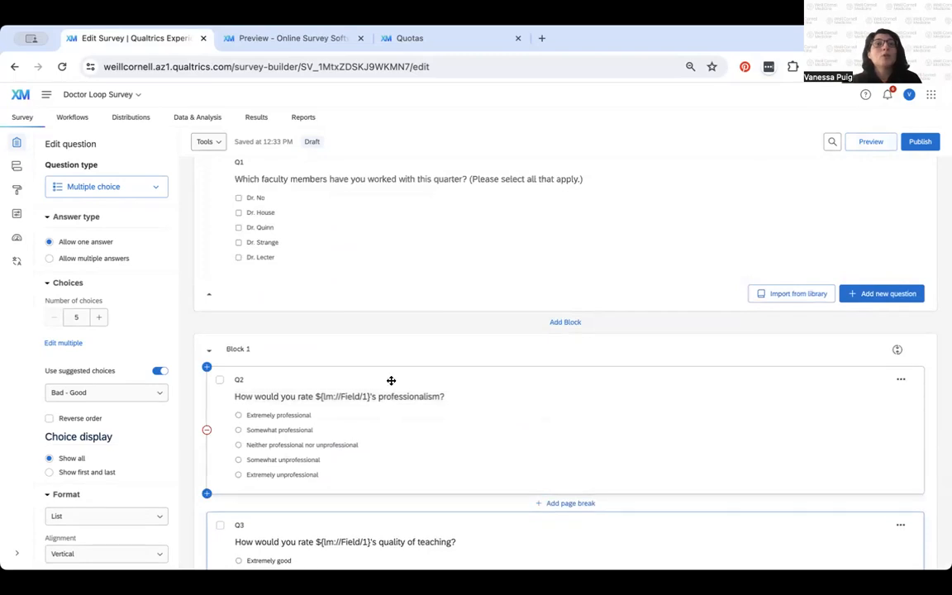
pyautogui.scroll(-2, 310, 424)
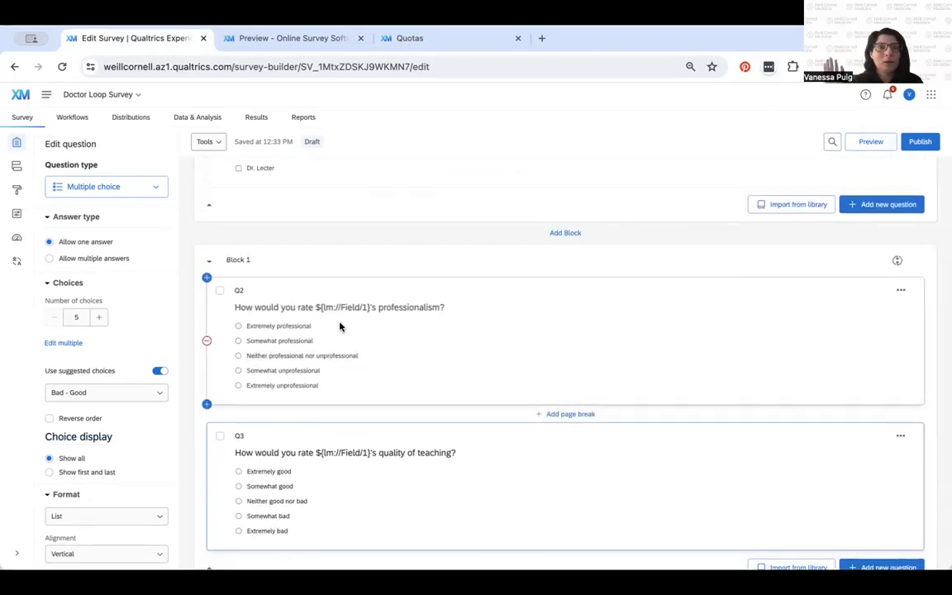
pyautogui.scroll(-3, 274, 268)
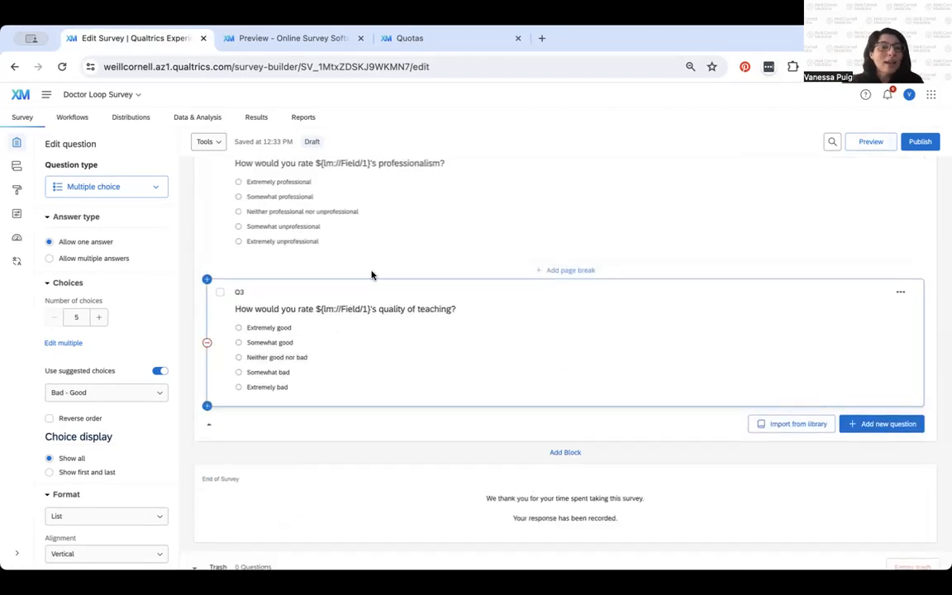
pyautogui.scroll(7, 383, 368)
pyautogui.scroll(-3, 382, 364)
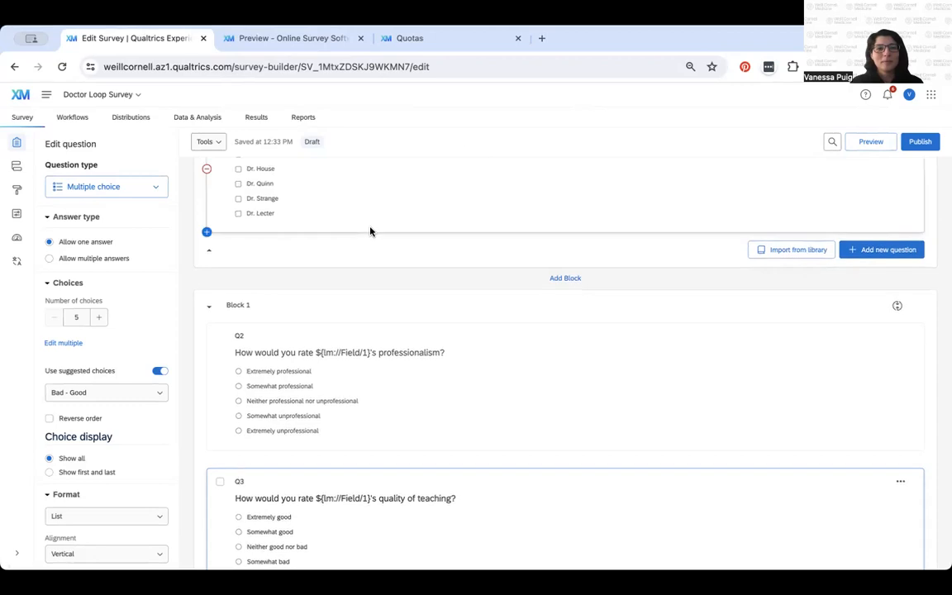
pyautogui.scroll(3, 356, 265)
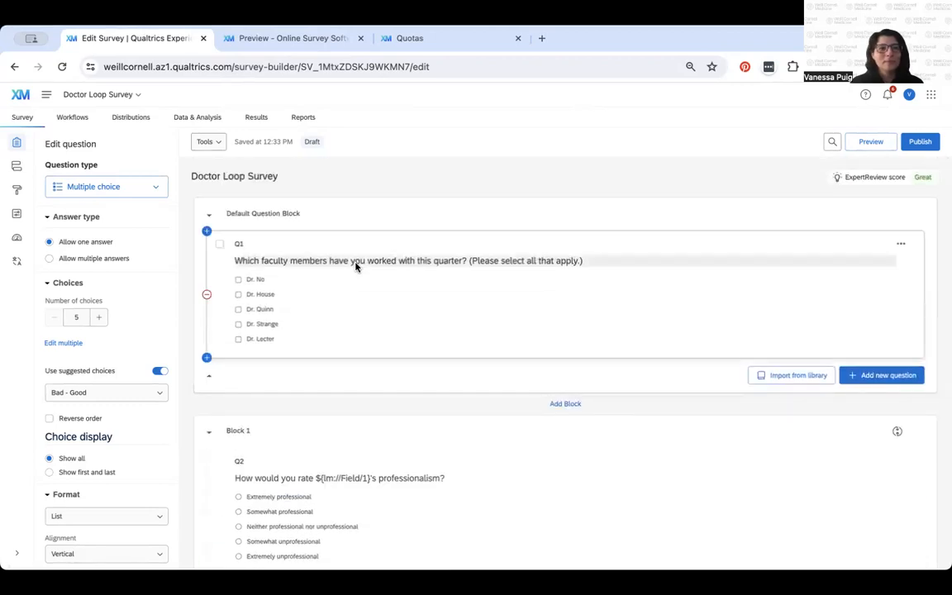
pyautogui.scroll(-5, 356, 265)
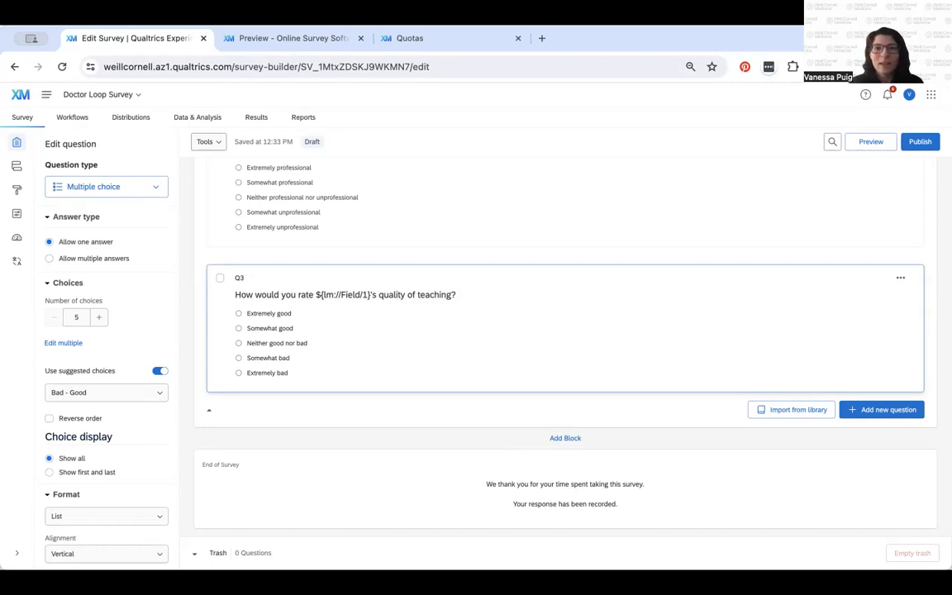
pyautogui.scroll(1, 437, 224)
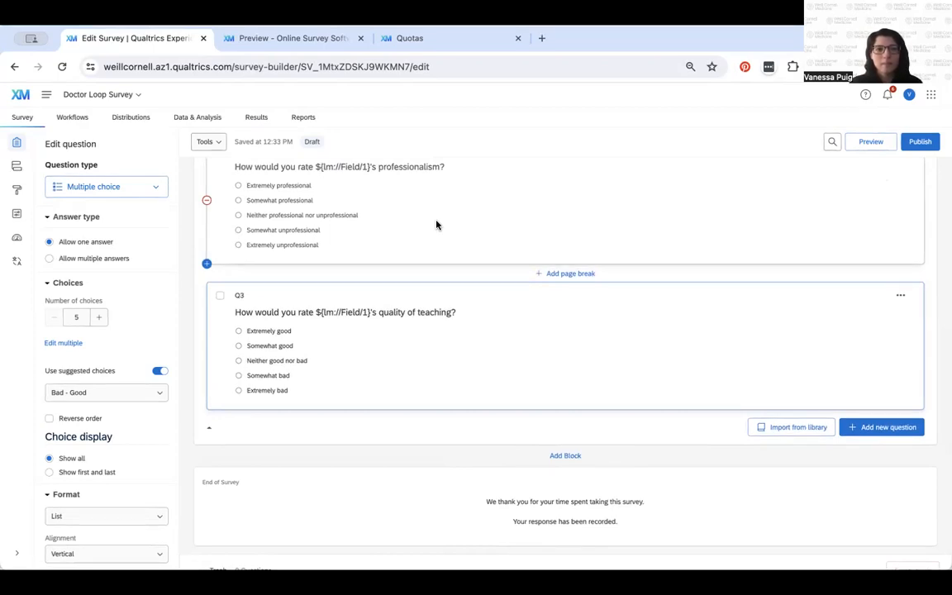
pyautogui.scroll(5, 437, 225)
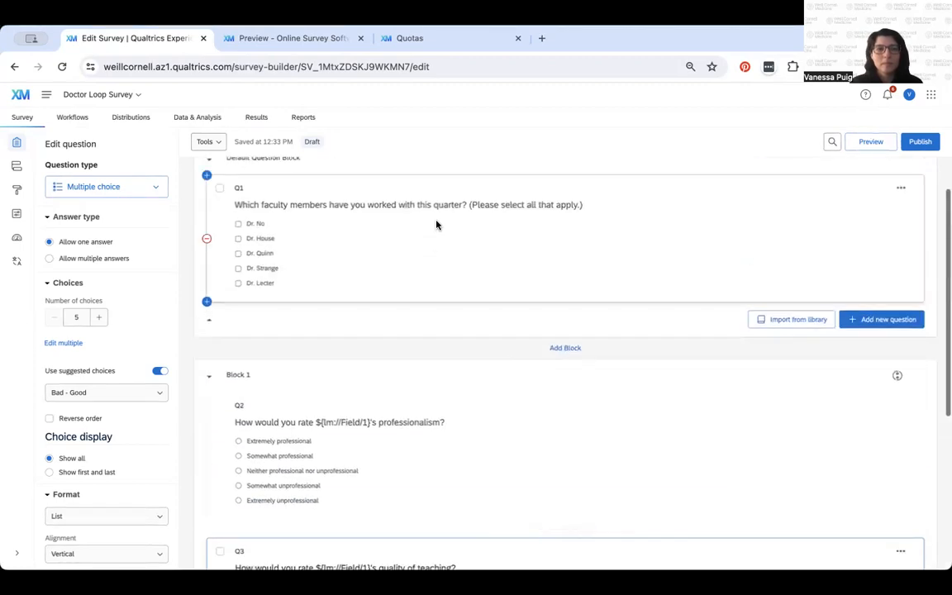